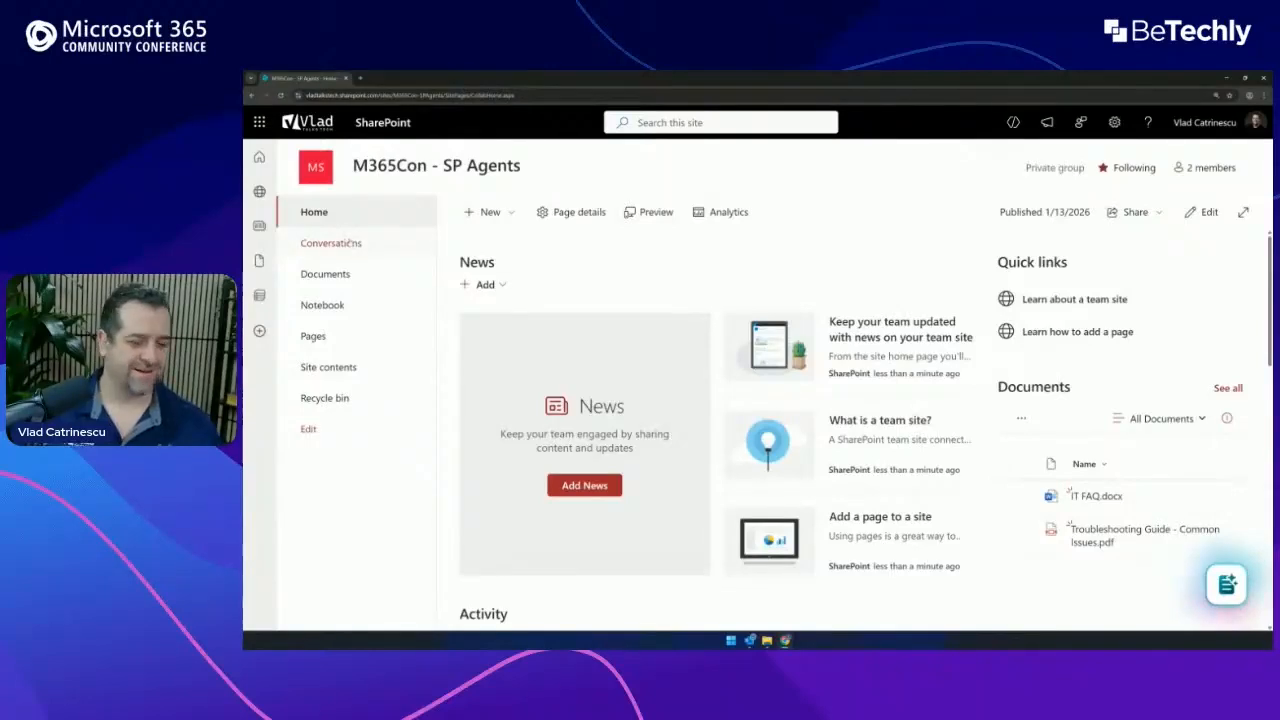
- View the files in the site's Documents library and return to the site's home page
{"action": "left_click", "coordinate": [345, 273]}
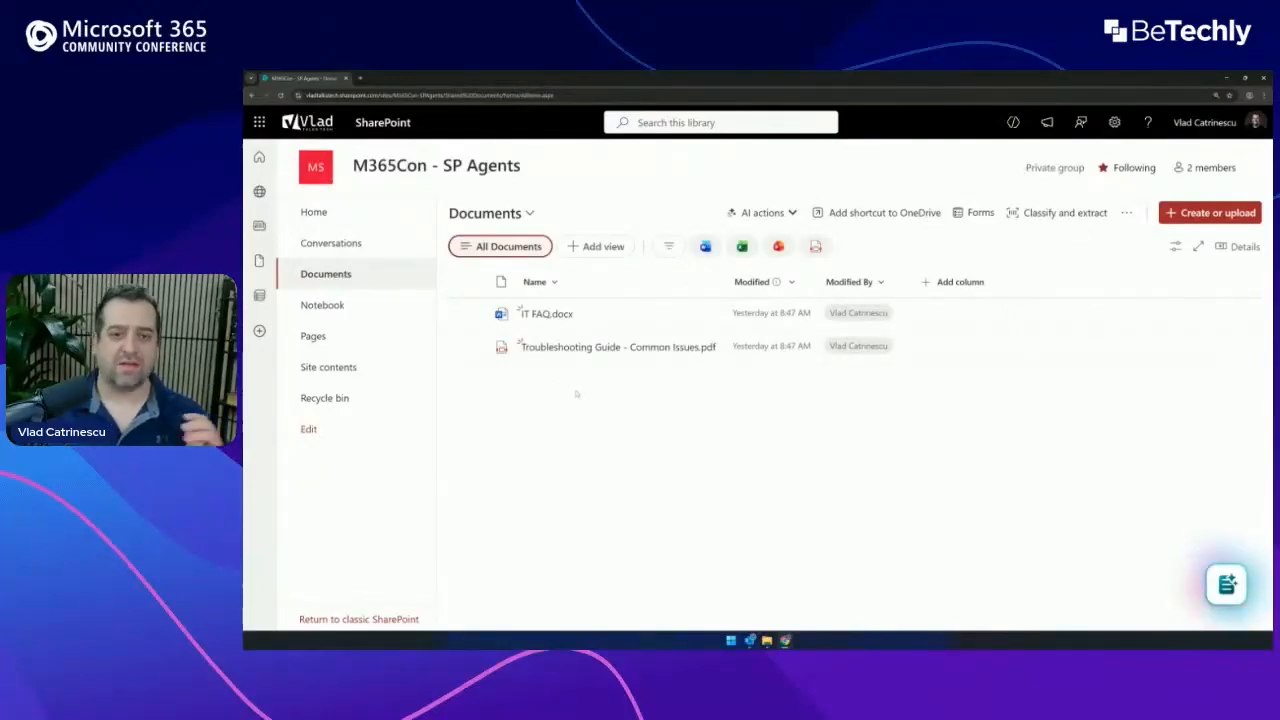
{"action": "left_click", "coordinate": [360, 218]}
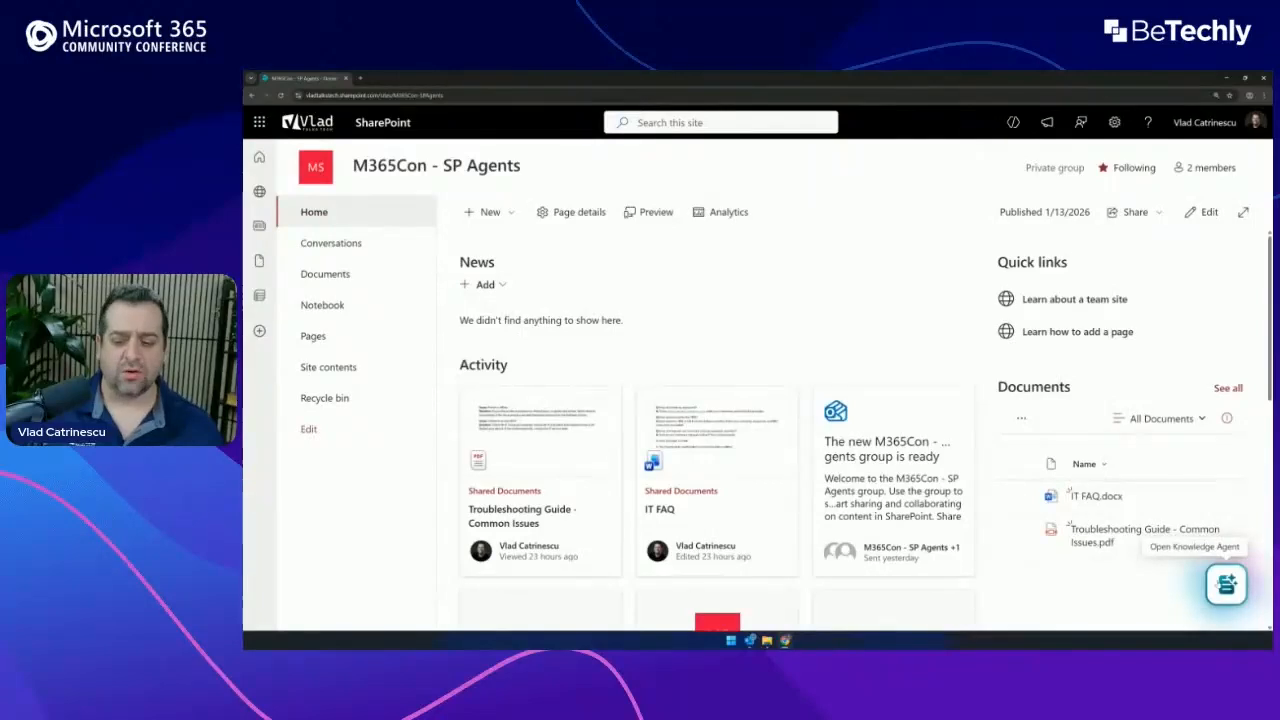
- Start creating a new agent for this site from the Knowledge Agent's list of agents
{"action": "left_click", "coordinate": [1214, 584]}
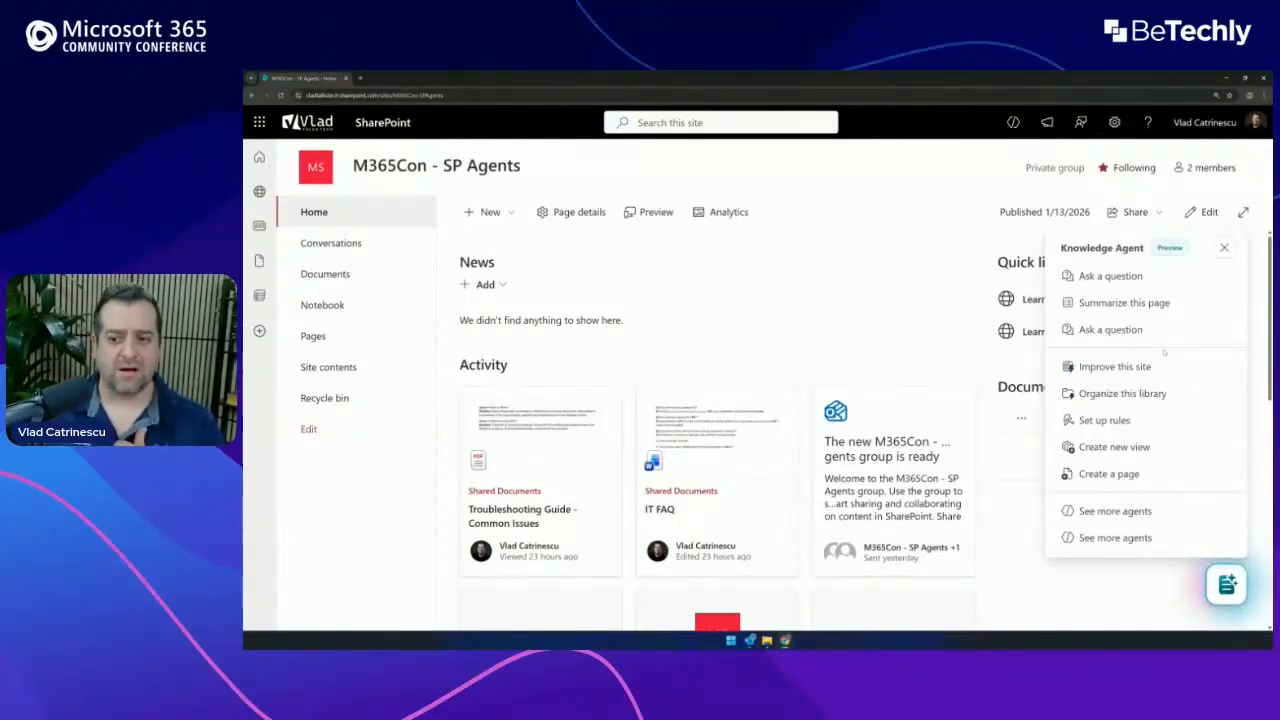
{"action": "left_click", "coordinate": [1013, 122]}
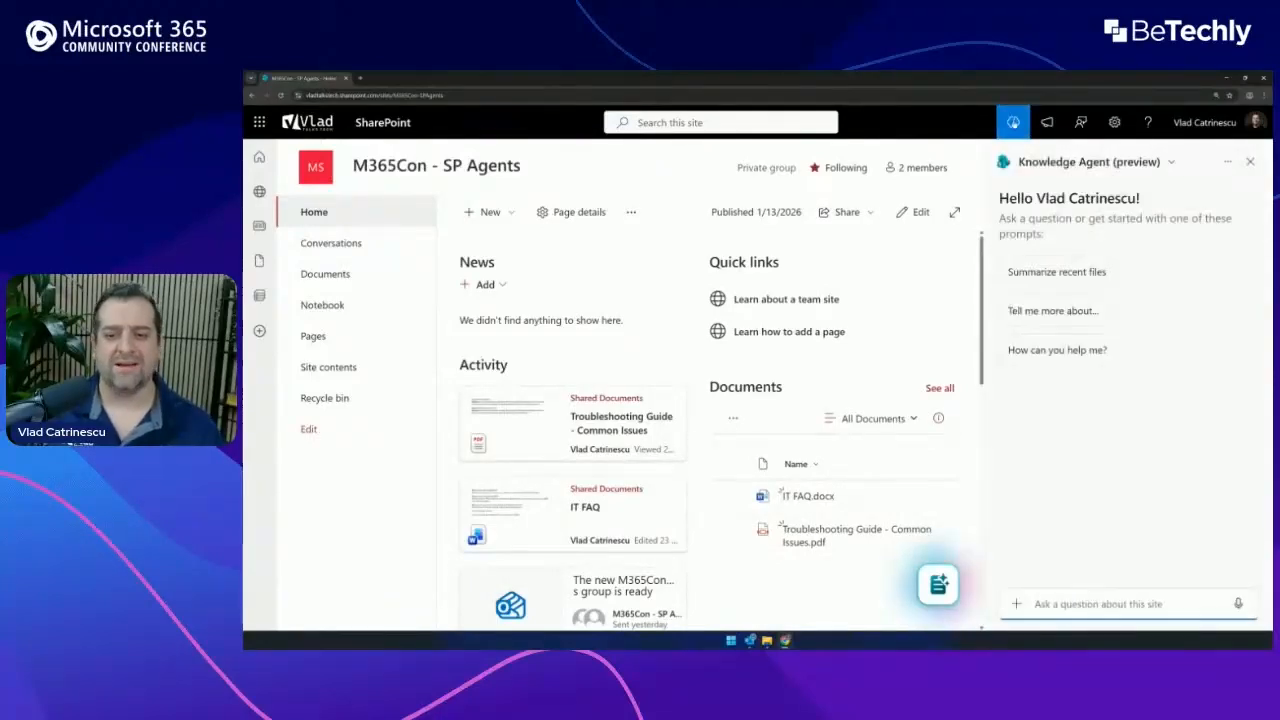
{"action": "left_click", "coordinate": [1171, 161]}
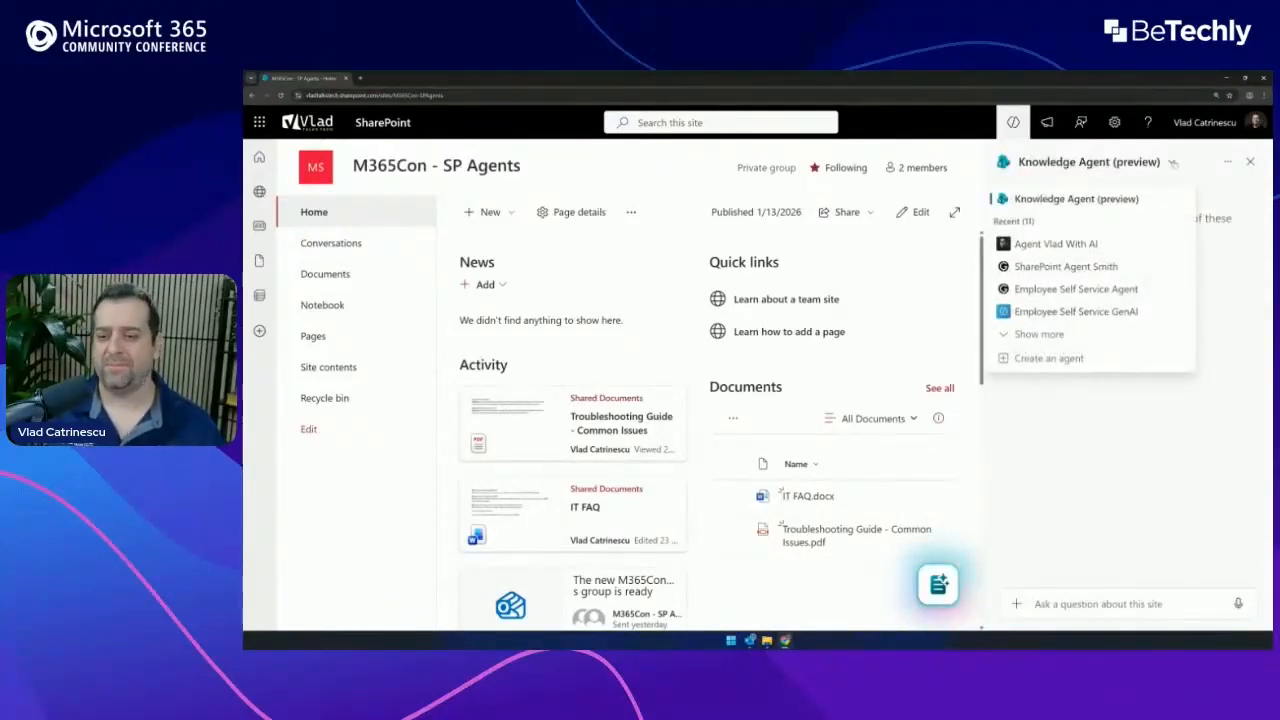
{"action": "left_click", "coordinate": [1049, 359]}
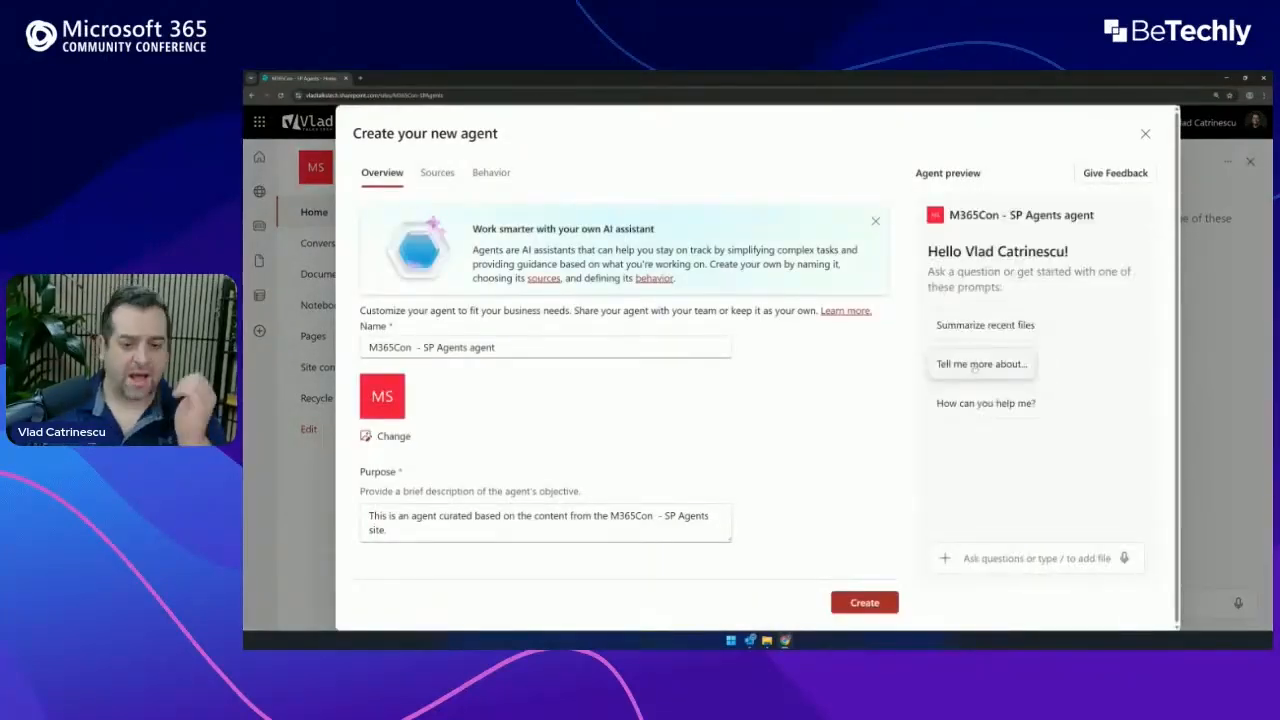
- Dismiss the AI assistant introduction banner and name the new agent "IT Support Agent"
{"action": "left_click", "coordinate": [875, 221]}
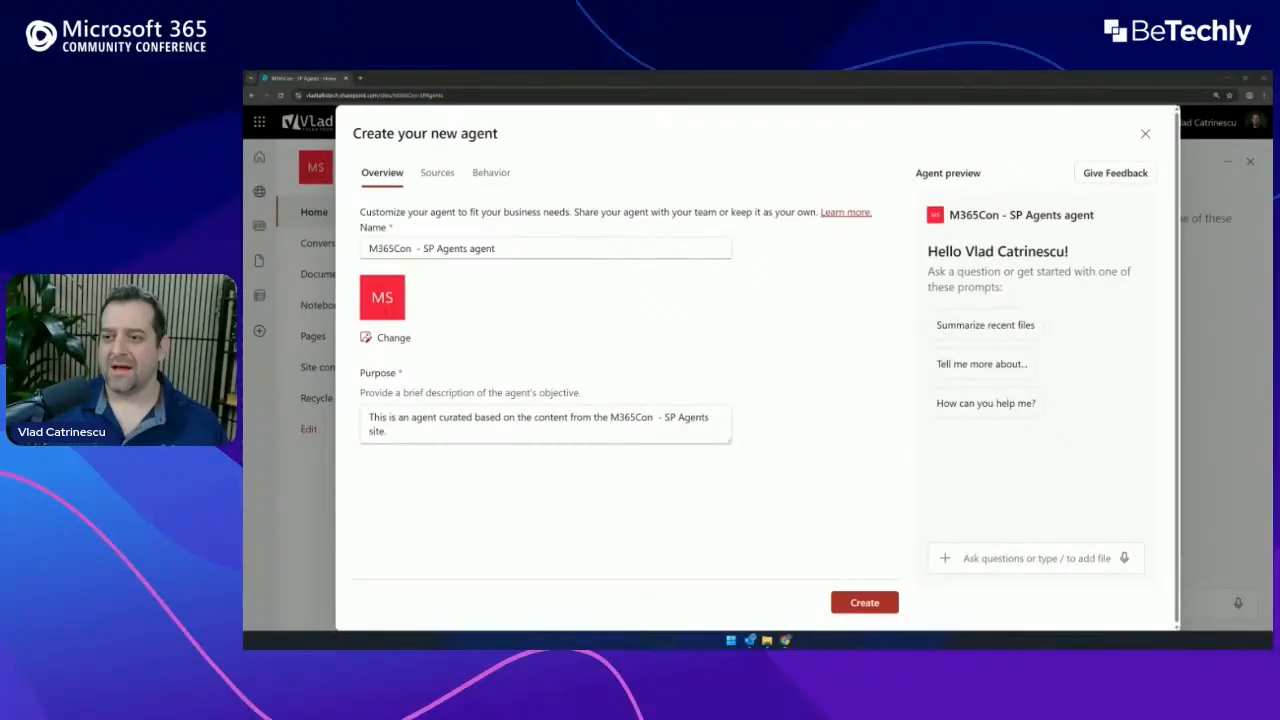
{"action": "triple_click", "coordinate": [508, 253]}
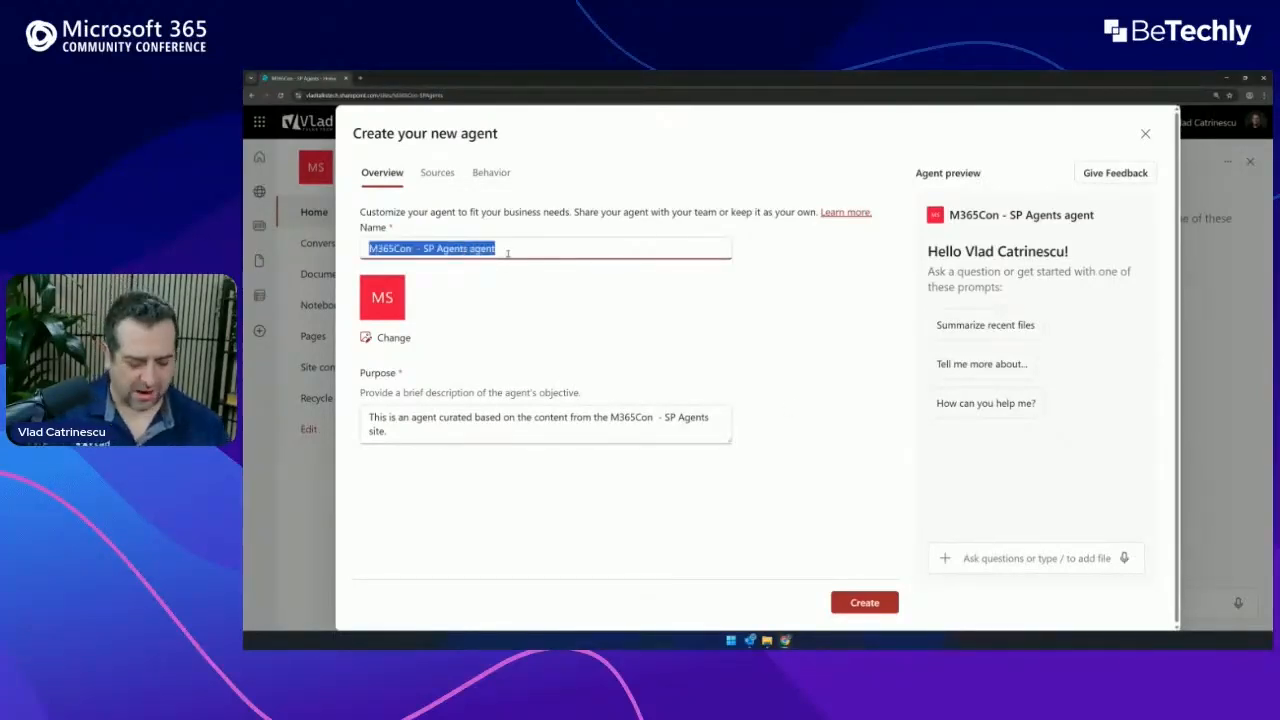
{"action": "type", "text": "IT Support"}
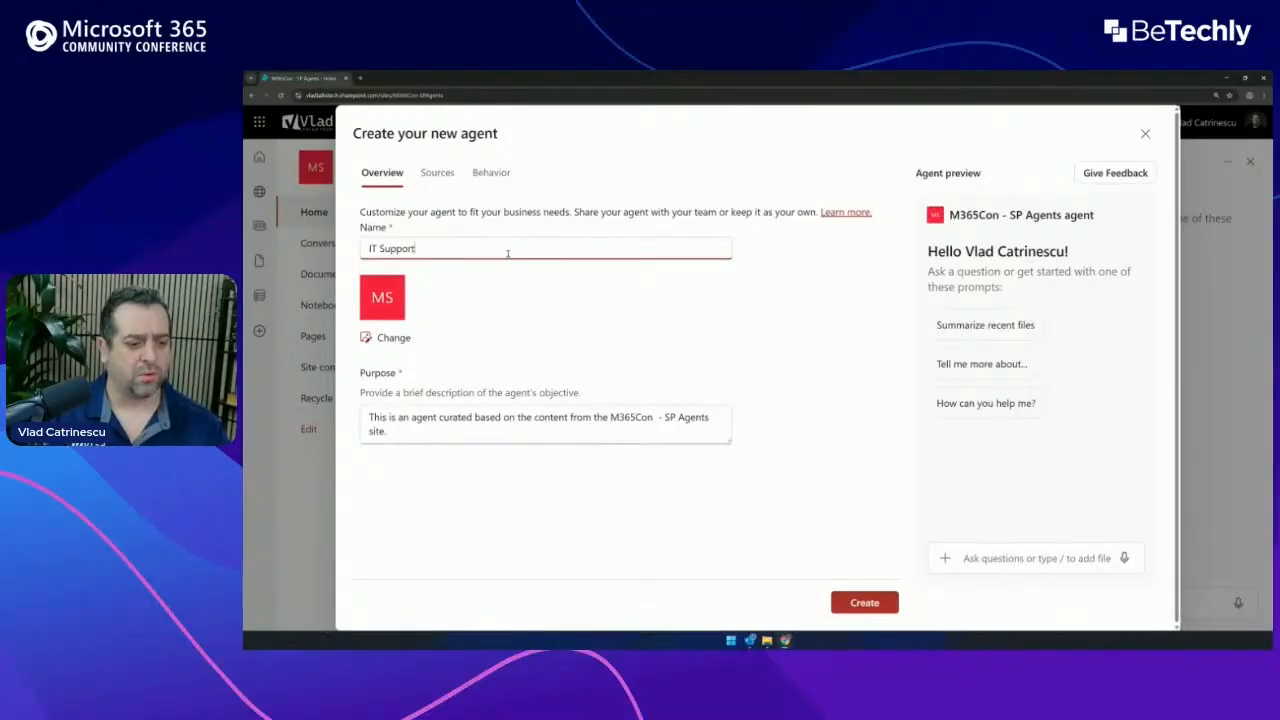
{"action": "type", "text": " Agent"}
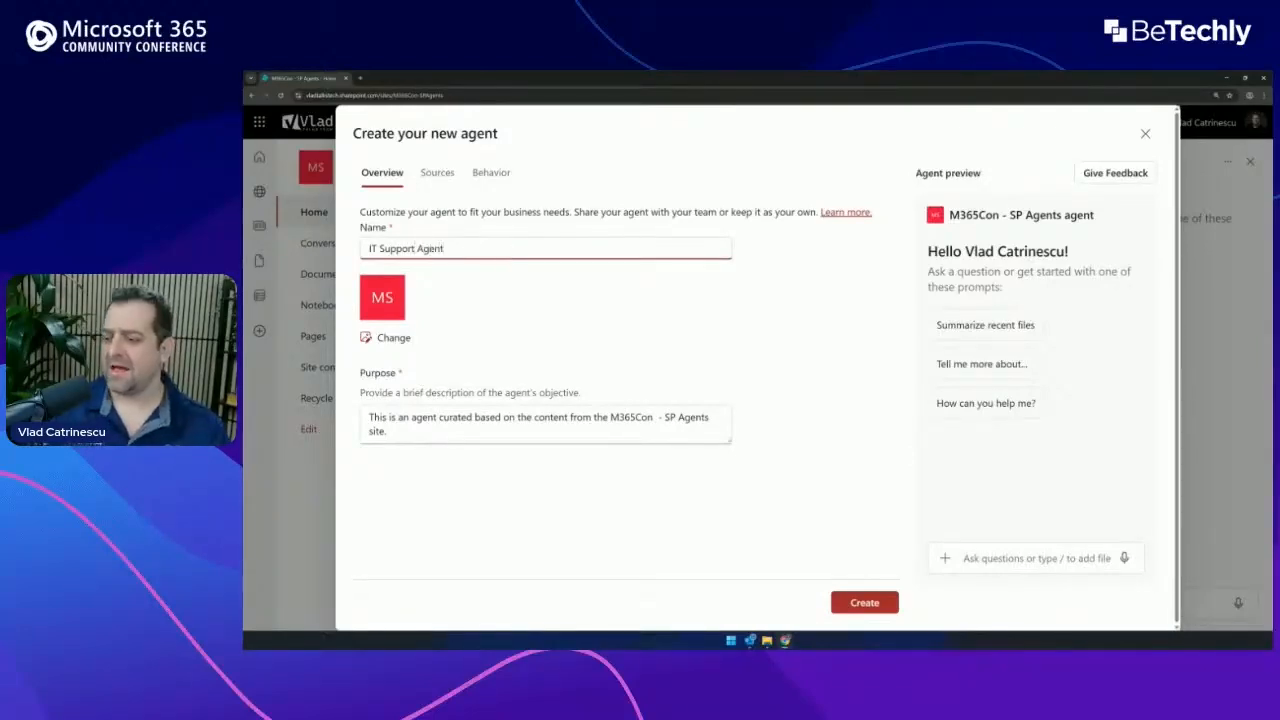
- Replace the agent's default icon with the technician image from the conference folder in Dropbox
{"action": "key", "text": "super+e"}
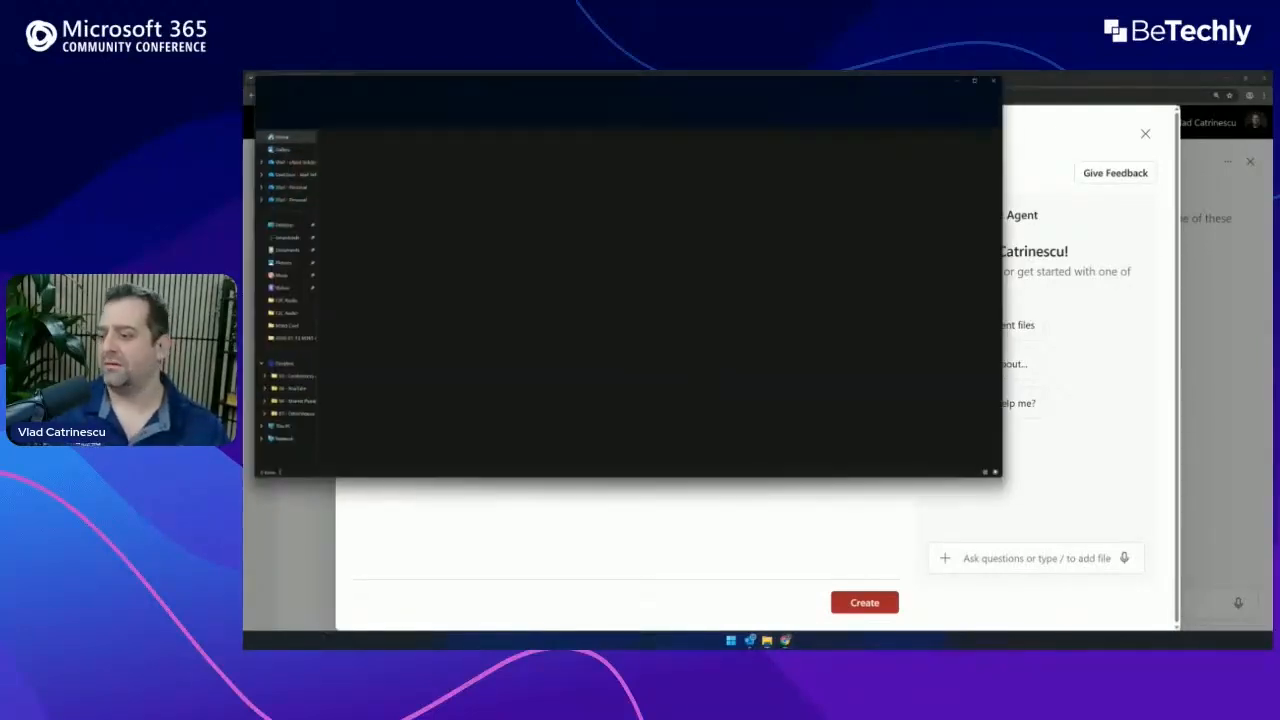
{"action": "left_click_drag", "start_coordinate": [722, 73], "coordinate": [1279, 330]}
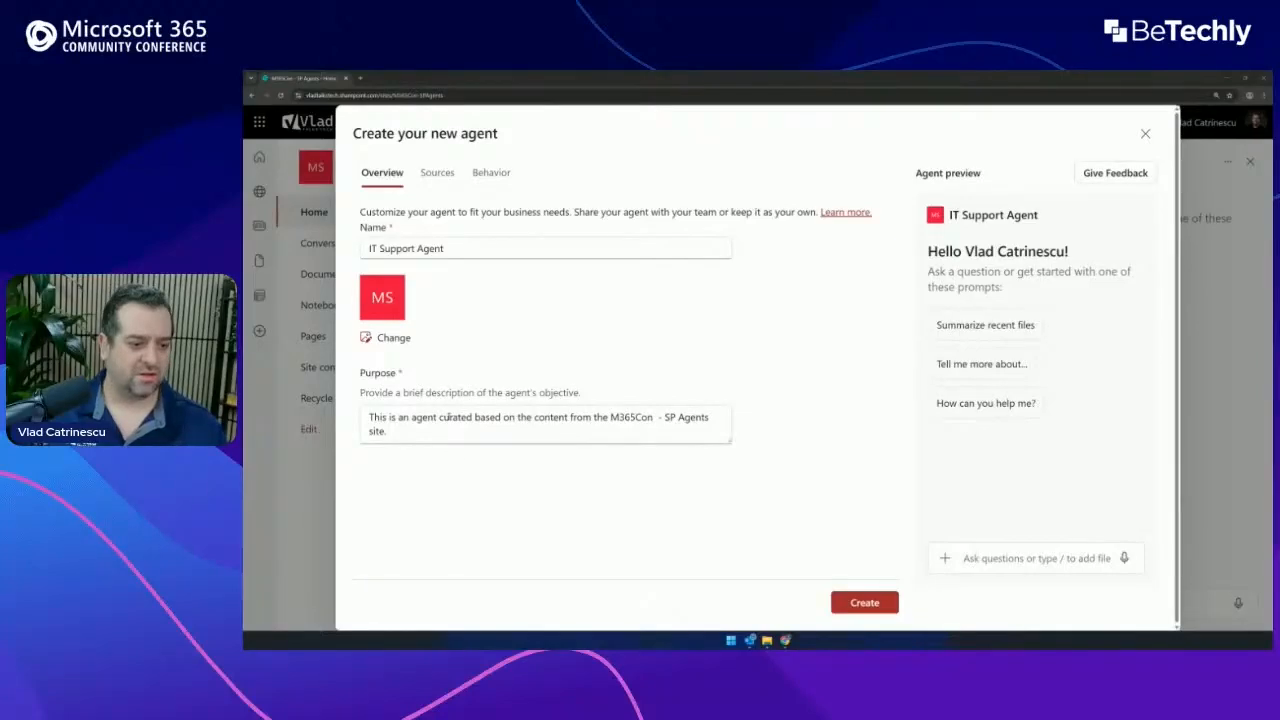
{"action": "left_click", "coordinate": [398, 337]}
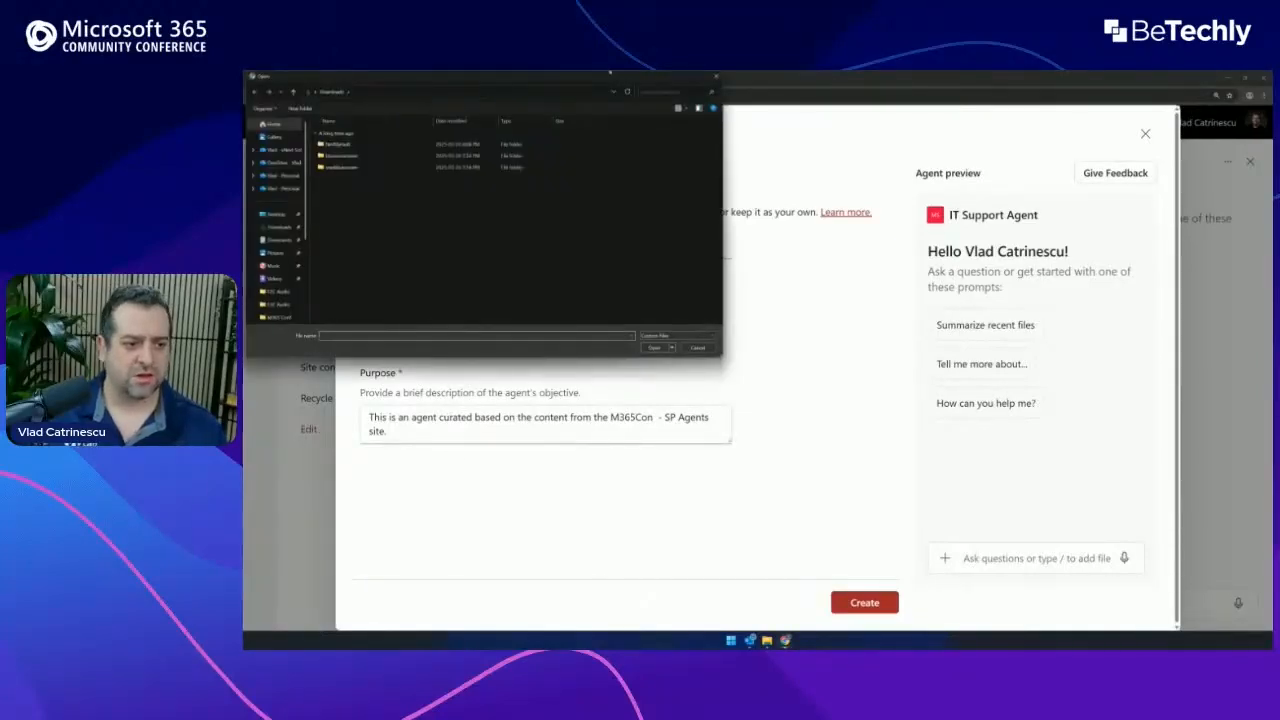
{"action": "left_click", "coordinate": [478, 92]}
{"action": "key", "text": "ctrl+v"}
{"action": "key", "text": "Return"}
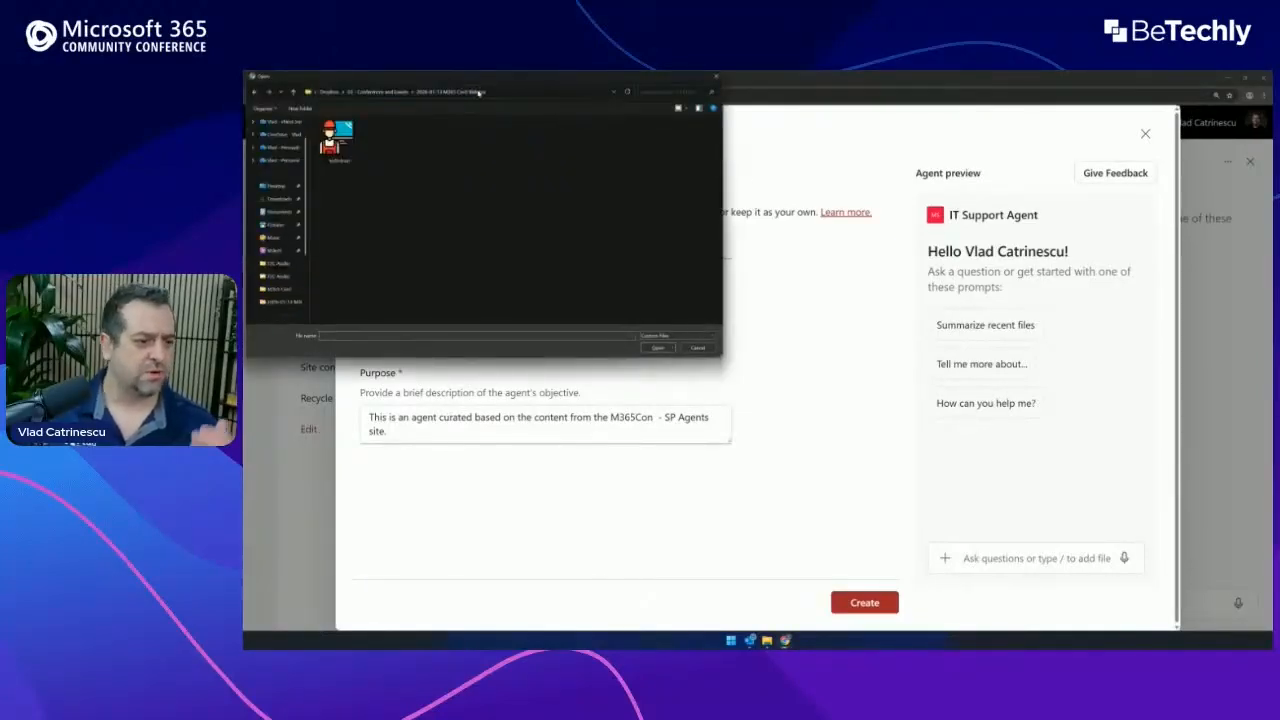
{"action": "left_click", "coordinate": [340, 140]}
{"action": "double_click", "coordinate": [350, 147]}
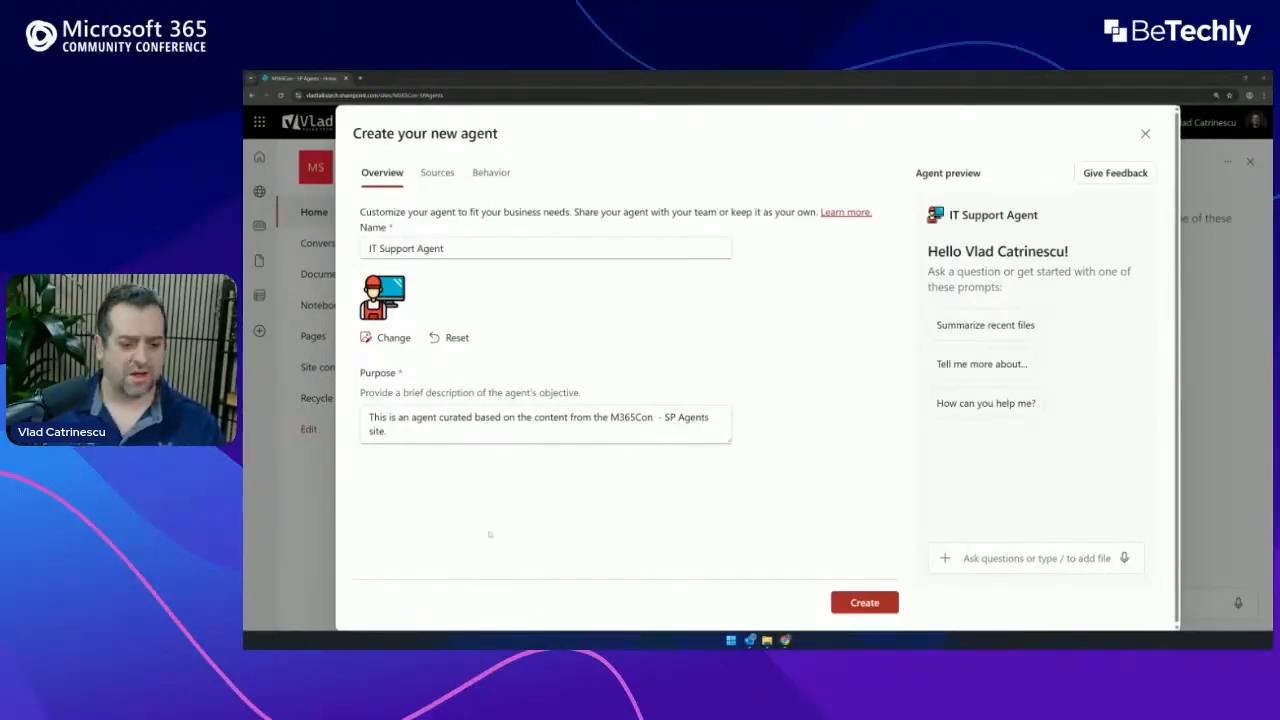
- Set the agent's purpose to "You are the IT support agent for Vlad Talks Tech"
{"action": "triple_click", "coordinate": [539, 434]}
{"action": "type", "text": "You are the IT support agent for Vlad Talks Tech"}
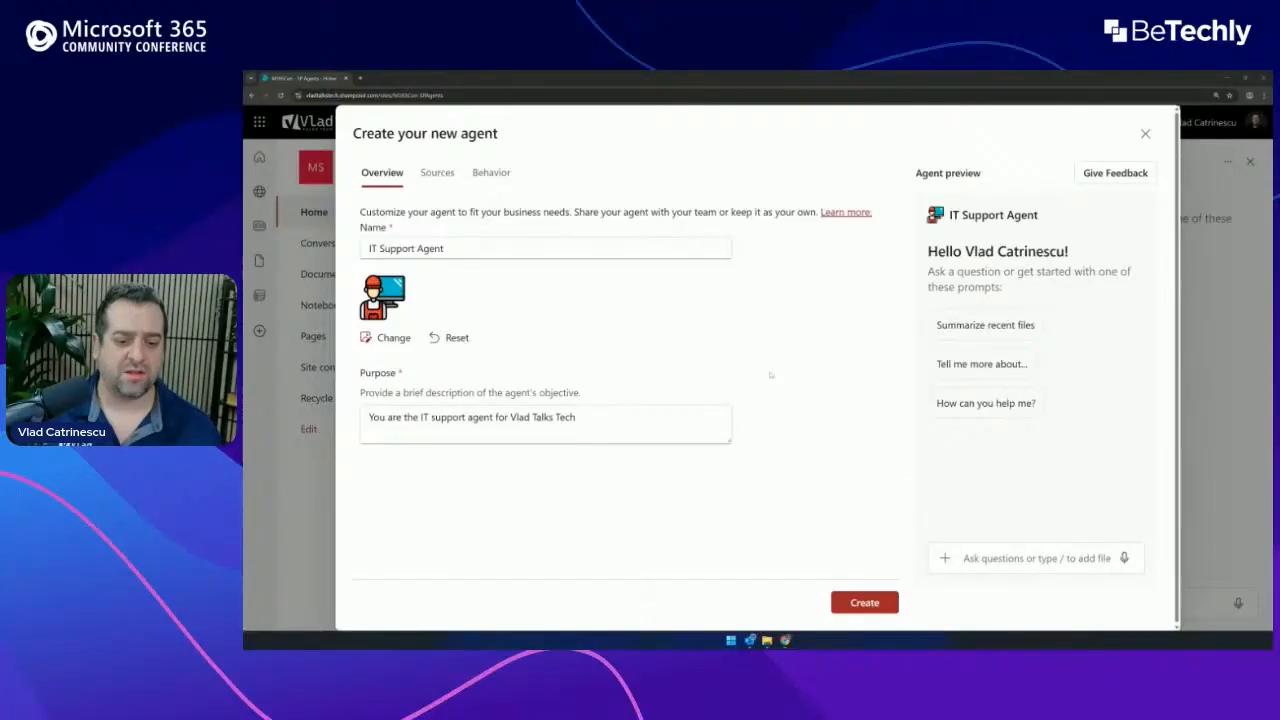
{"action": "left_click", "coordinate": [667, 303]}
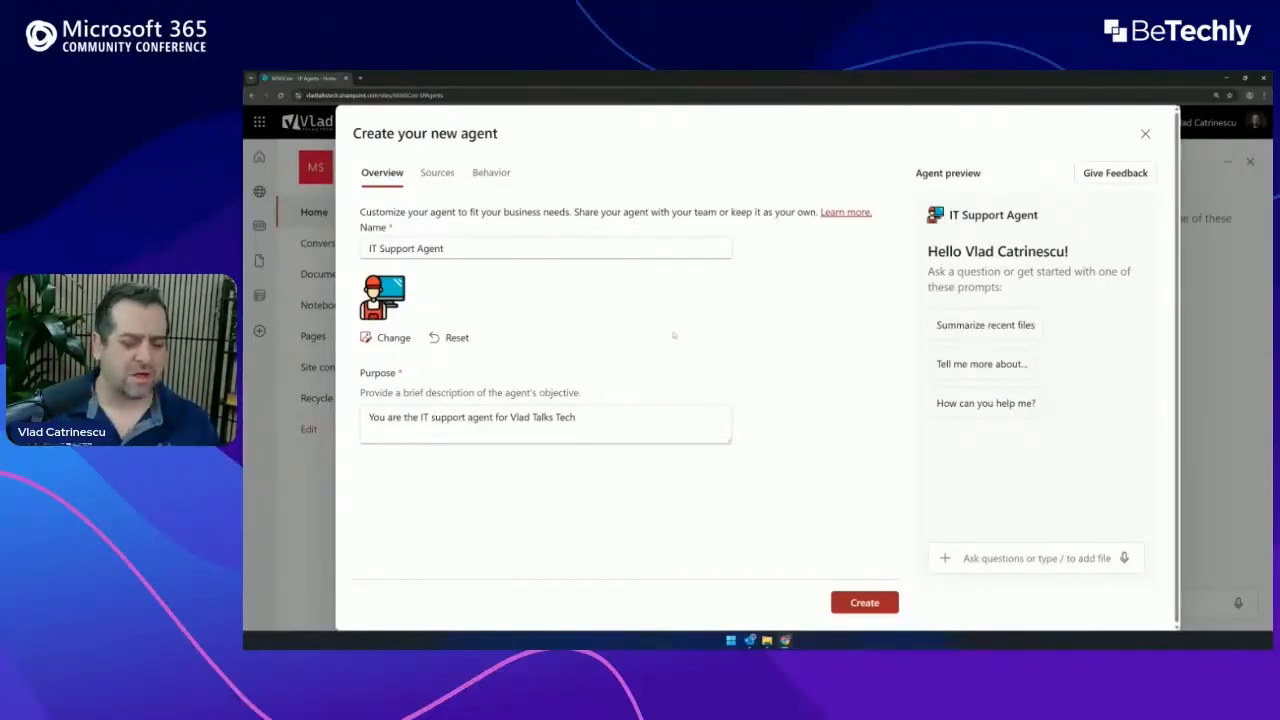
- Limit the M365Con - SP Agents source to IT FAQ.docx and the Troubleshooting Guide - Common Issues PDF
{"action": "left_click", "coordinate": [438, 174]}
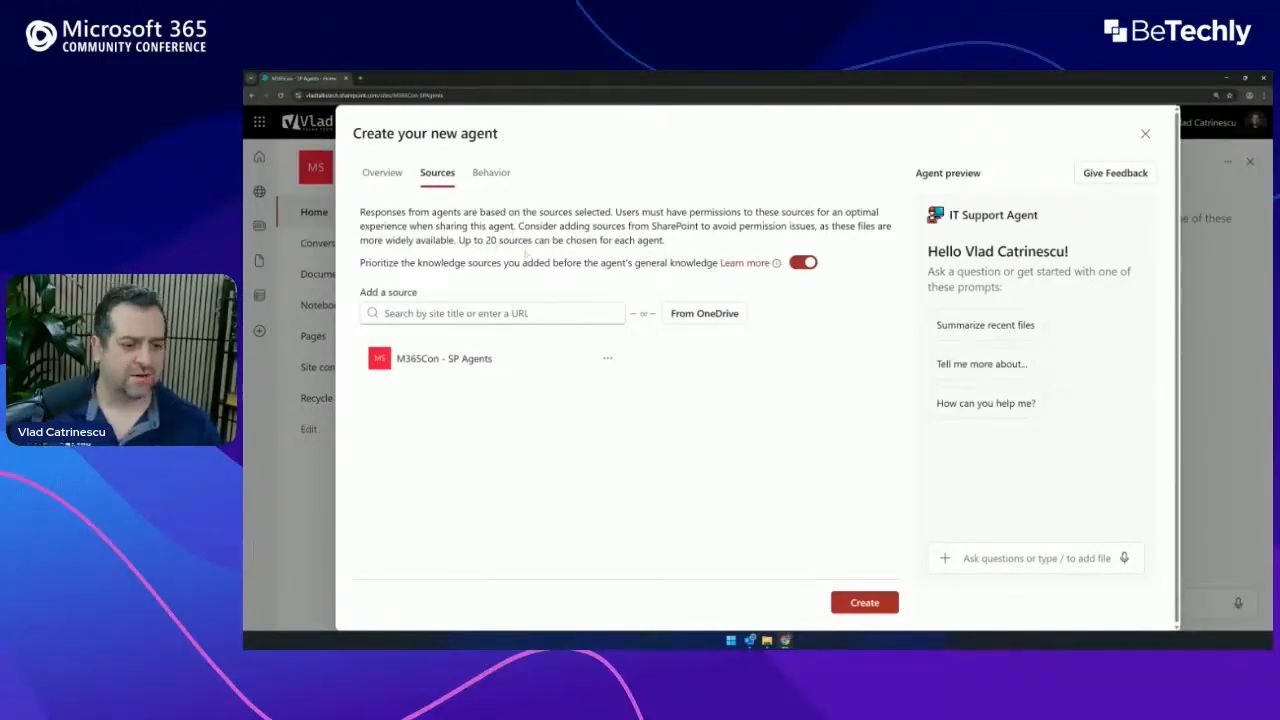
{"action": "left_click", "coordinate": [481, 308]}
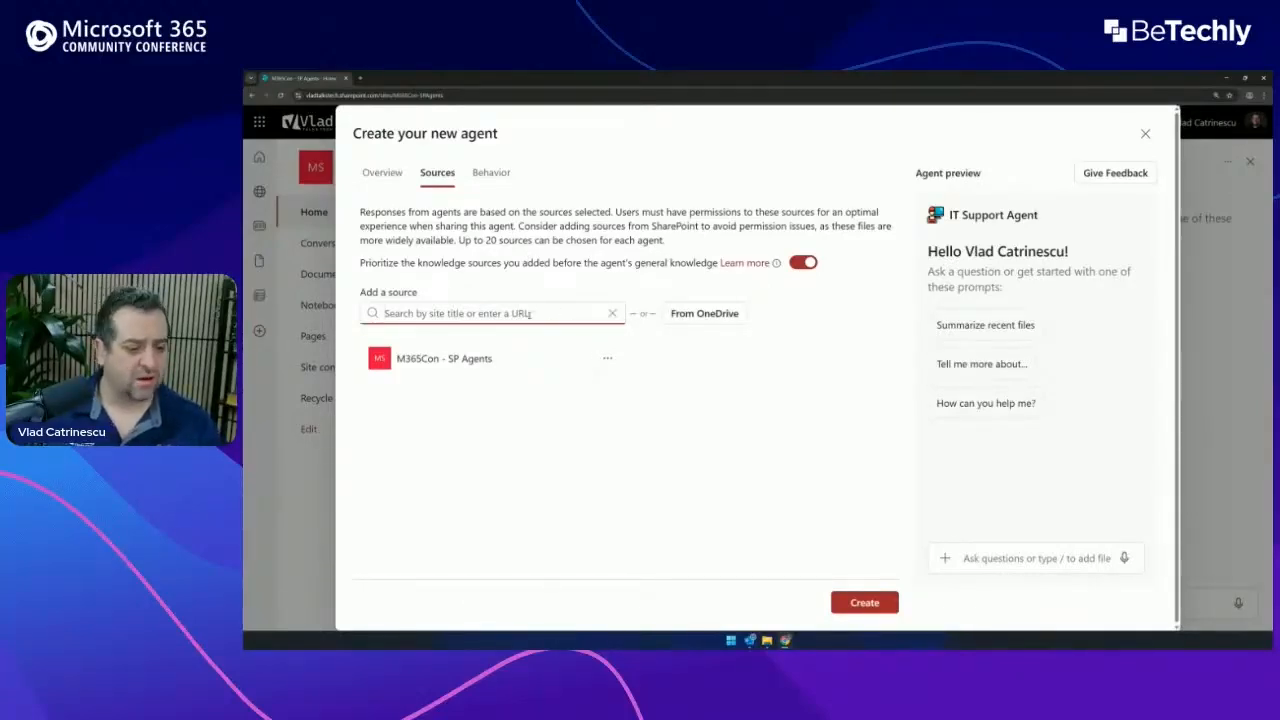
{"action": "left_click", "coordinate": [607, 358]}
{"action": "left_click", "coordinate": [636, 383]}
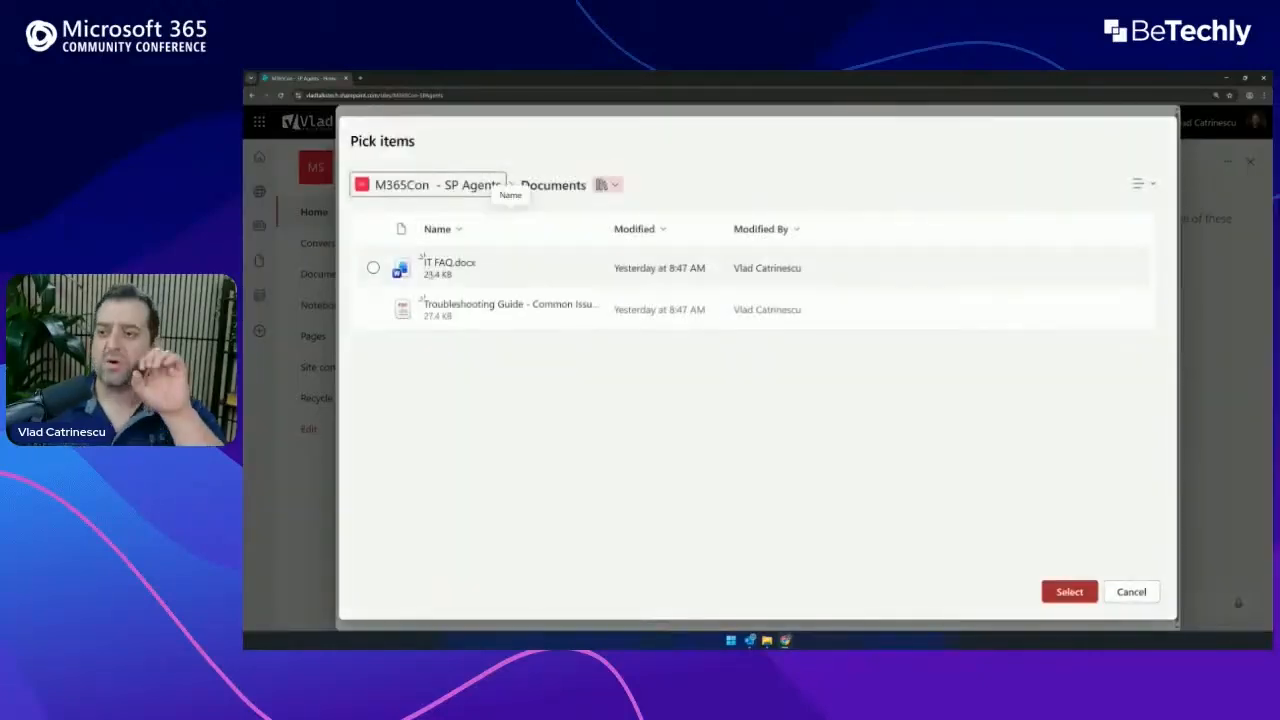
{"action": "left_click", "coordinate": [373, 268]}
{"action": "left_click", "coordinate": [373, 309]}
{"action": "left_click", "coordinate": [1094, 591]}
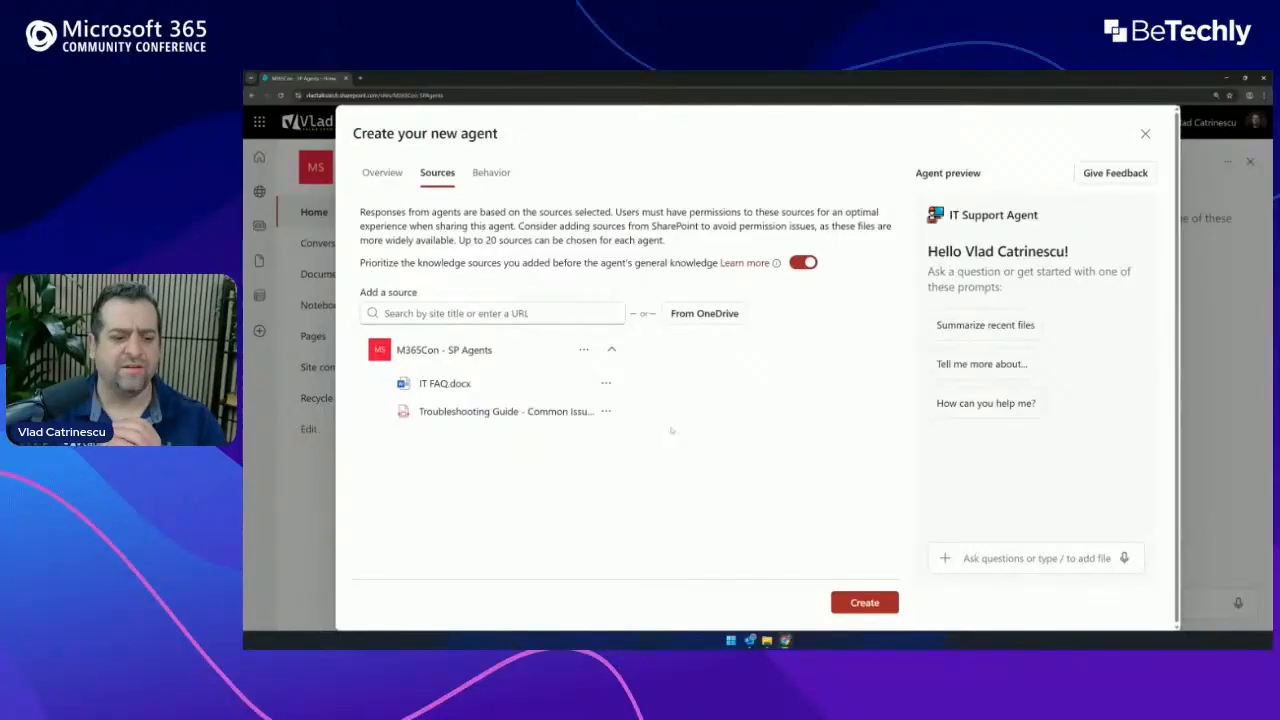
{"action": "left_click", "coordinate": [533, 314]}
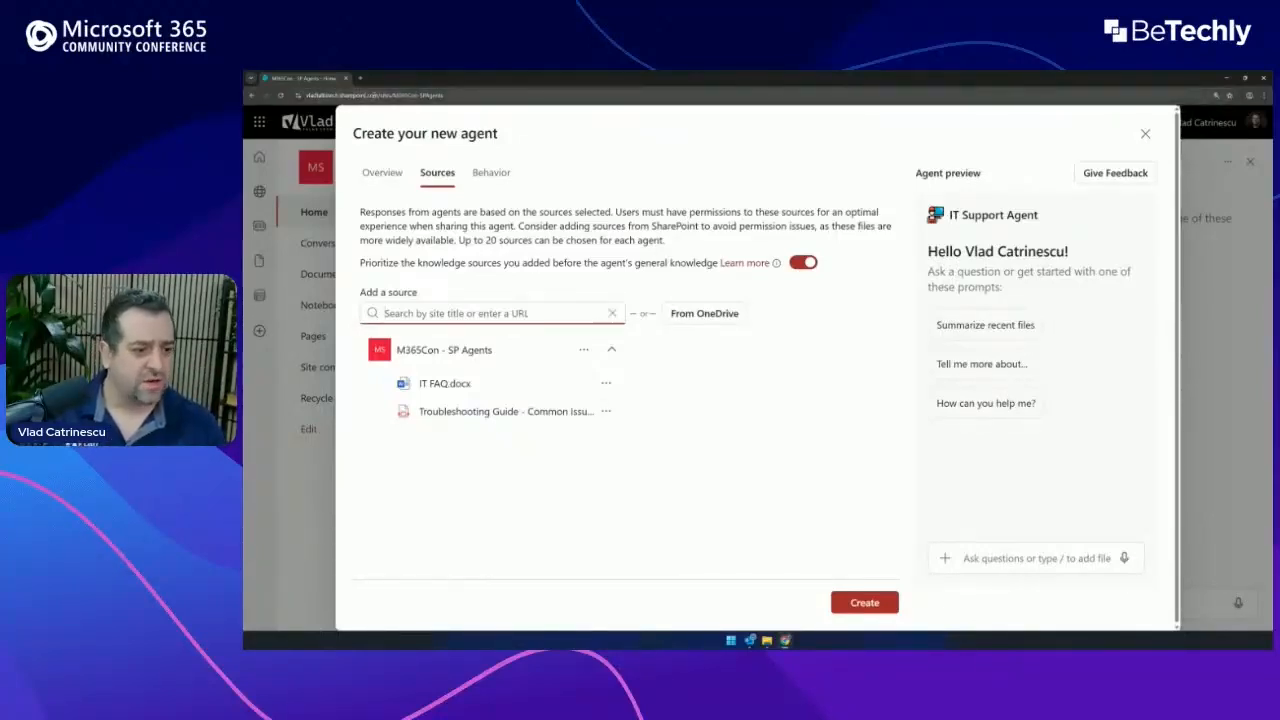
{"action": "key", "text": "ctrl+l"}
{"action": "left_click", "coordinate": [540, 313]}
{"action": "type", "text": "https://vladtalkstech.sharepoint.com/"}
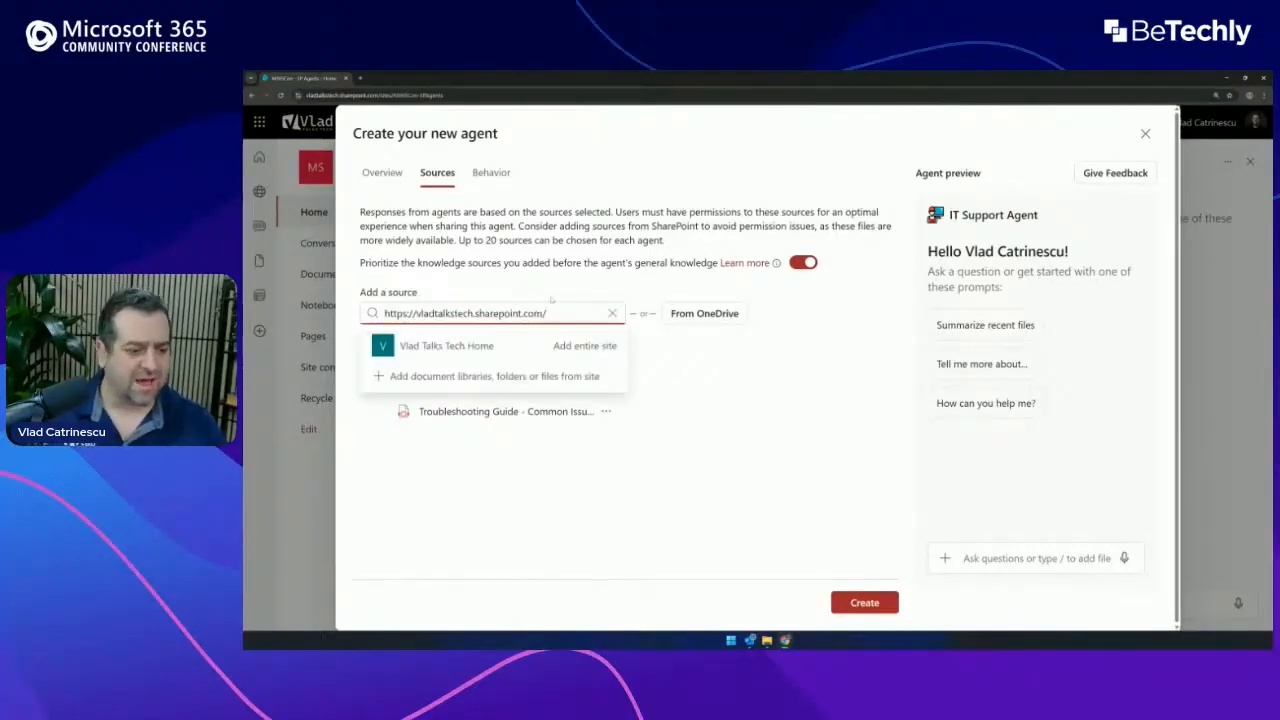
{"action": "left_click", "coordinate": [519, 341]}
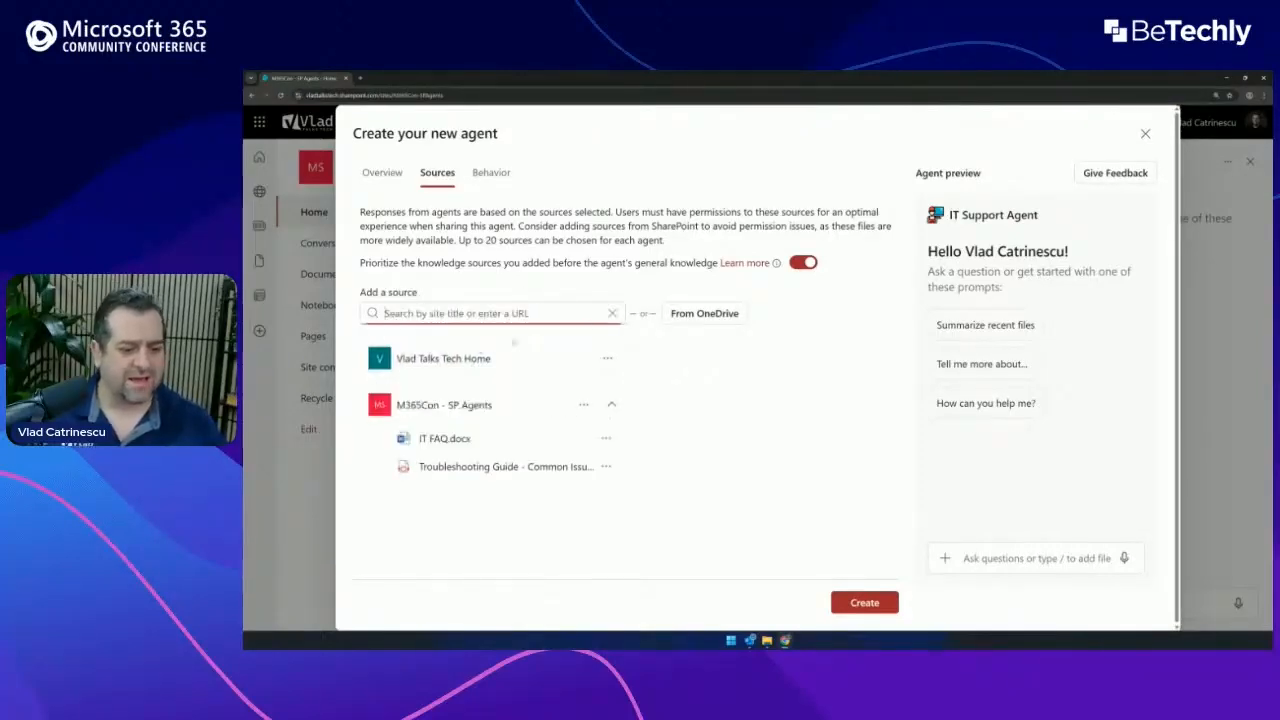
{"action": "left_click", "coordinate": [607, 358]}
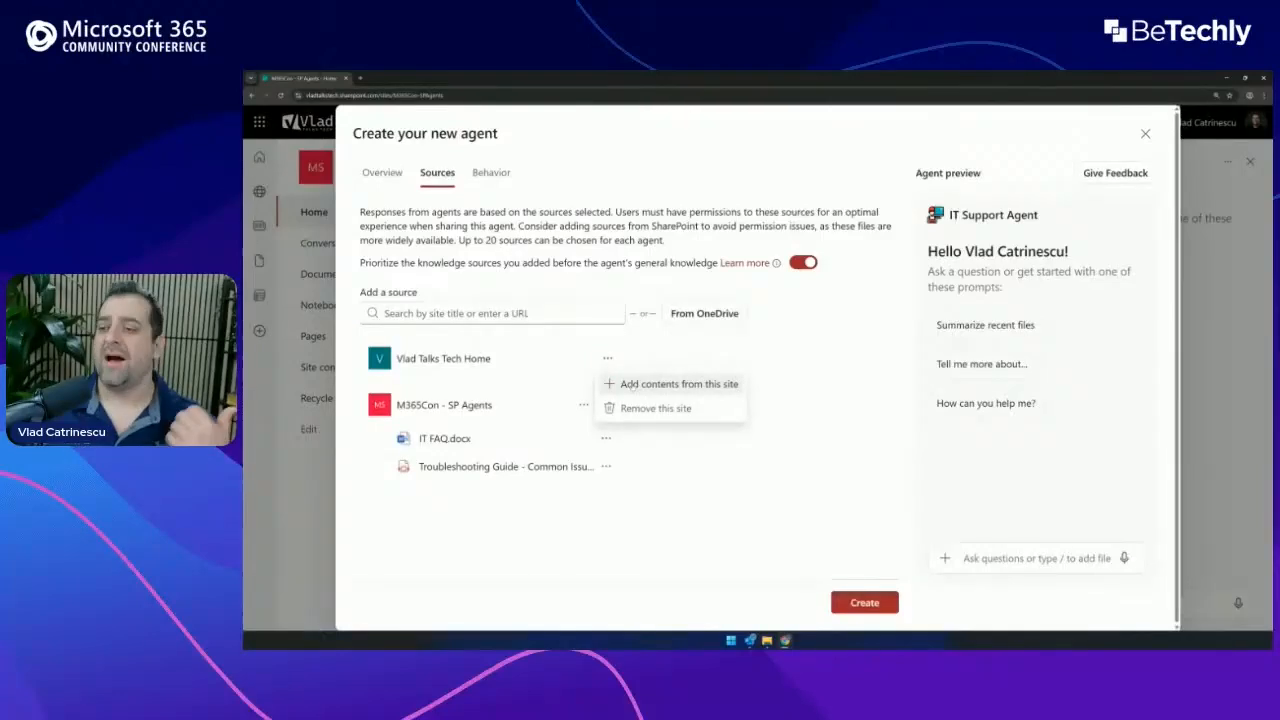
{"action": "left_click", "coordinate": [650, 408]}
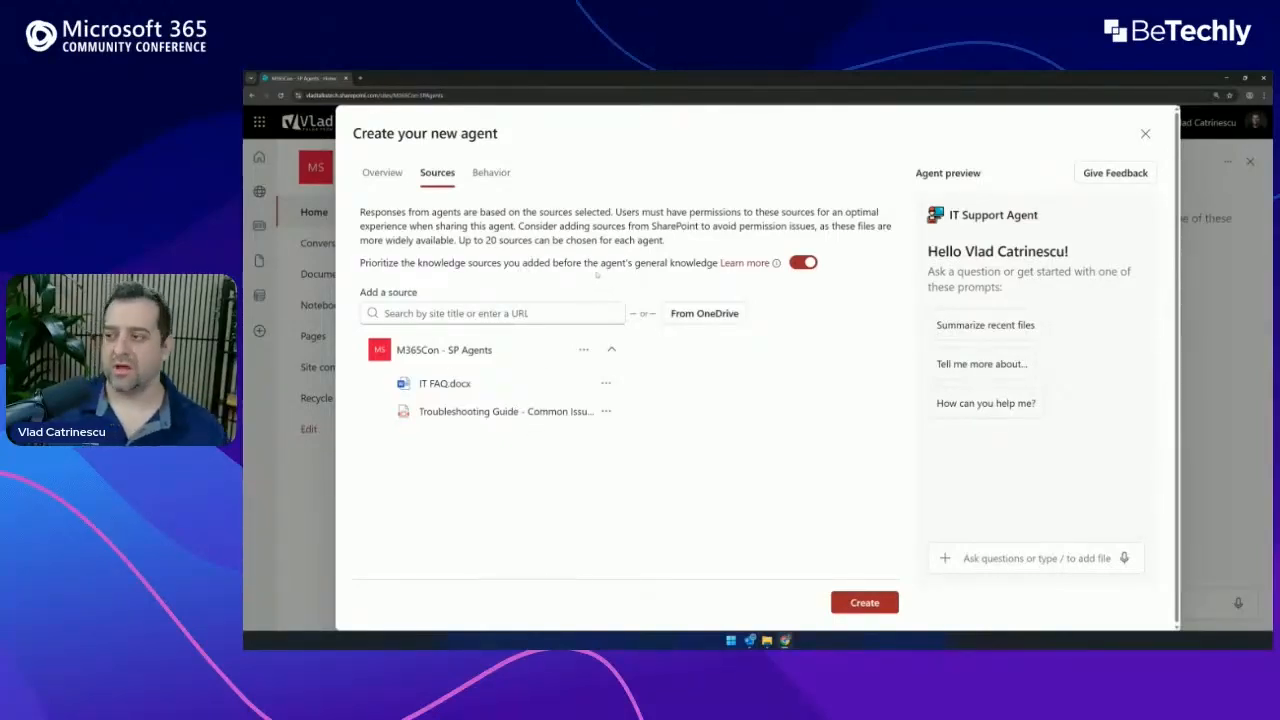
- Replace the welcome message with an IT Support Knowledge Base Agent introduction offering troubleshooting, step-by-step guides and IT answers, ending "How can I assist you today?"
{"action": "left_click", "coordinate": [494, 176]}
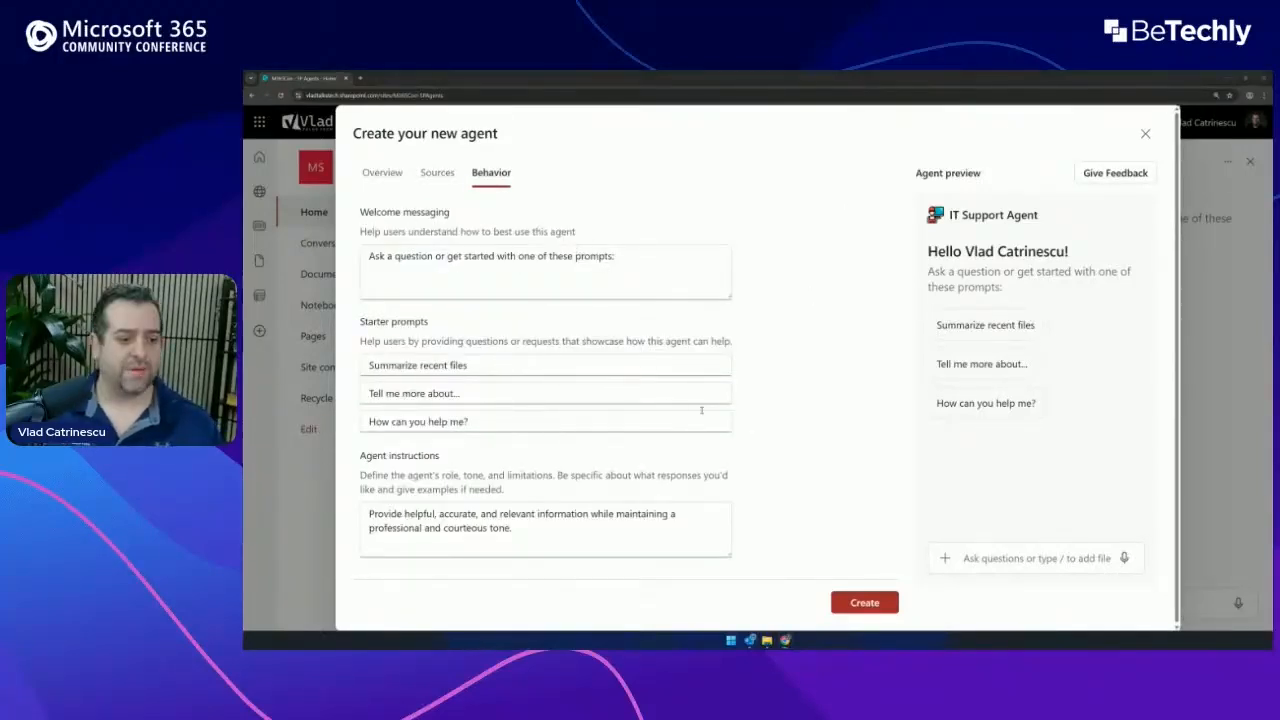
{"action": "left_click", "coordinate": [527, 248]}
{"action": "key", "text": "ctrl+a"}
{"action": "type", "text": "Hi! I'm your IT Support Knowledge Base Agent. I can help you quickly troubleshoot tech issues, access step-by-step guides, and answer your IT-related questions. How can I assist you today?"}
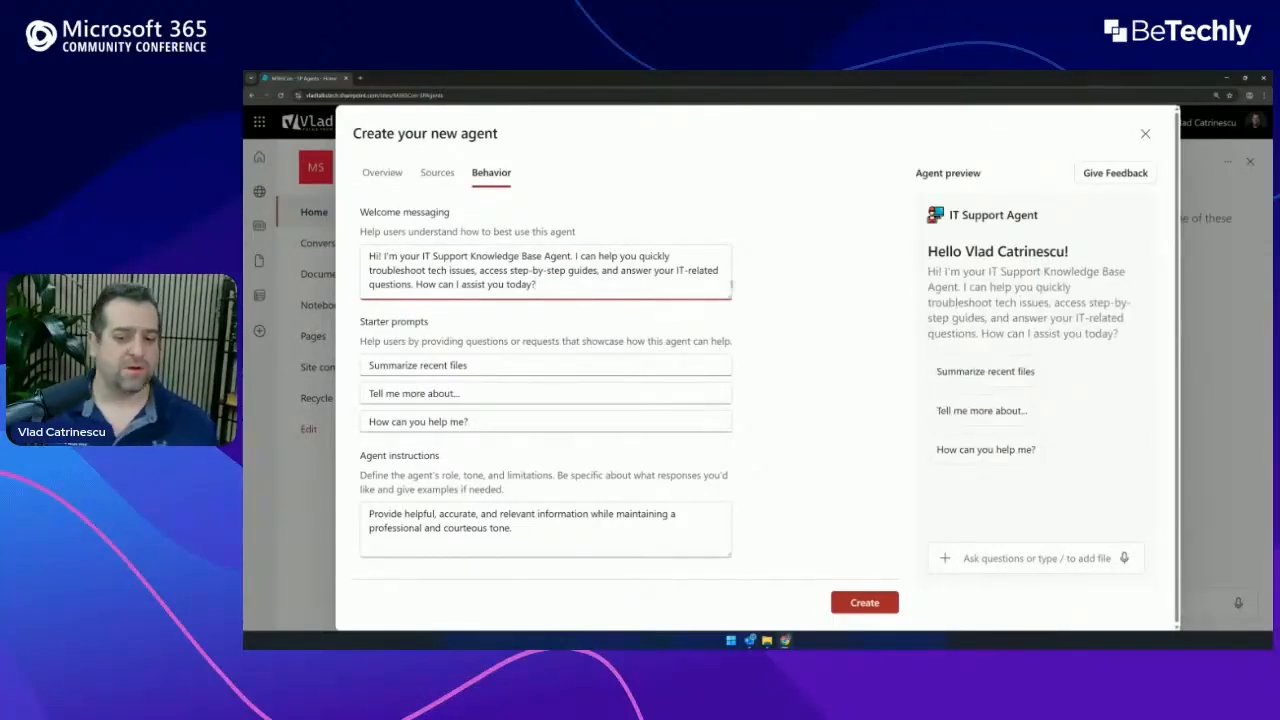
{"action": "left_click_drag", "start_coordinate": [933, 271], "coordinate": [1050, 287]}
{"action": "left_click", "coordinate": [1050, 287]}
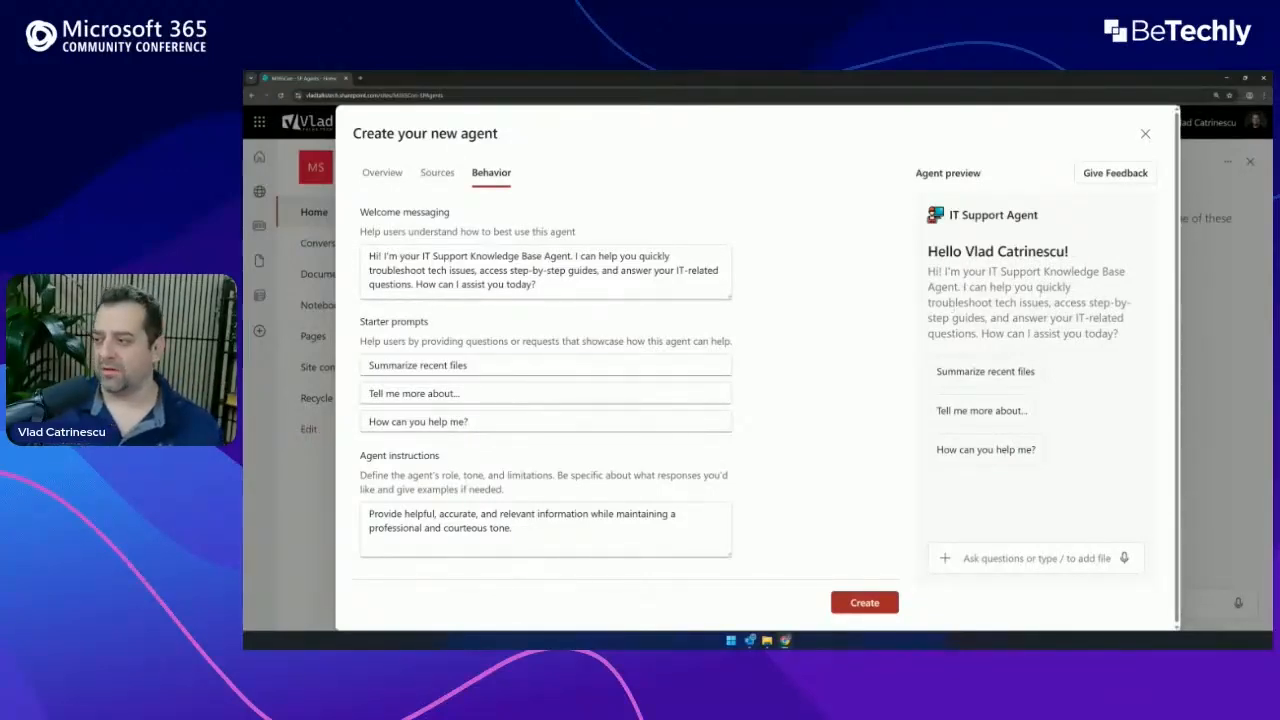
- Set starter prompts "How do I connect to the company VPN?", "What should I do if my printer is offline?" and "Where do I request new computer accessories?"
{"action": "left_click", "coordinate": [526, 365]}
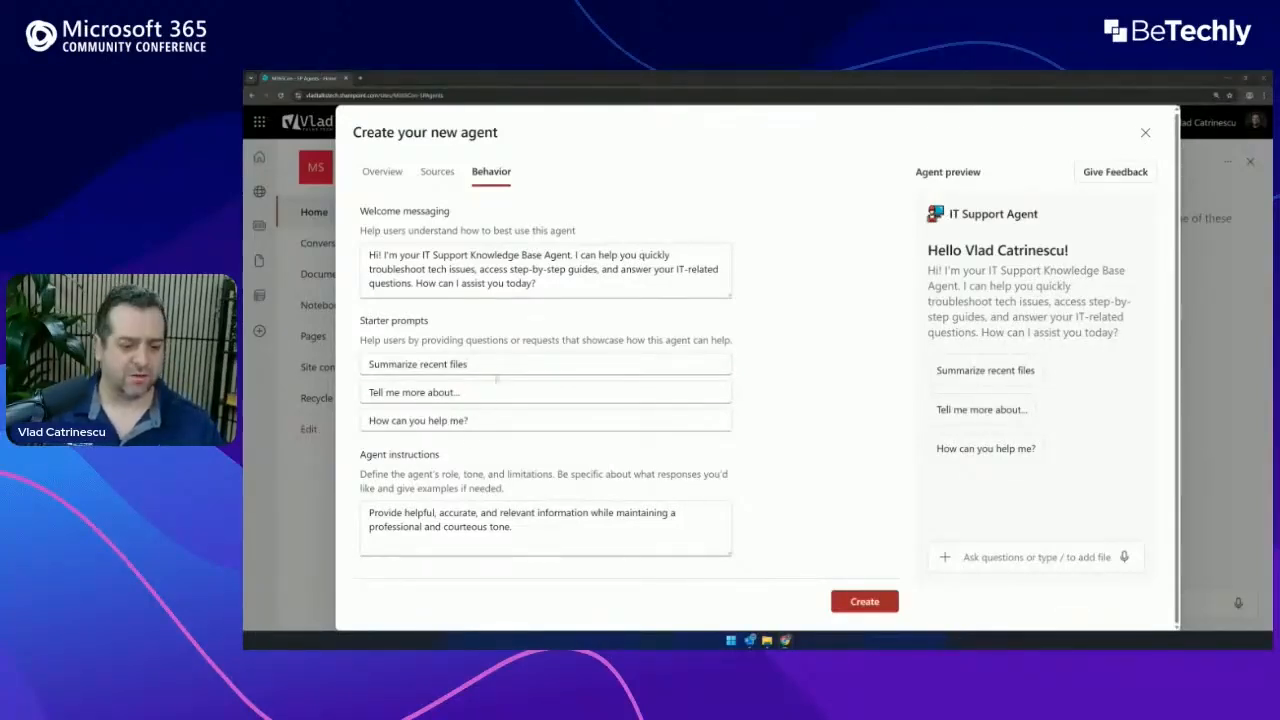
{"action": "triple_click", "coordinate": [517, 367]}
{"action": "type", "text": "How do I connect to the company VPN?"}
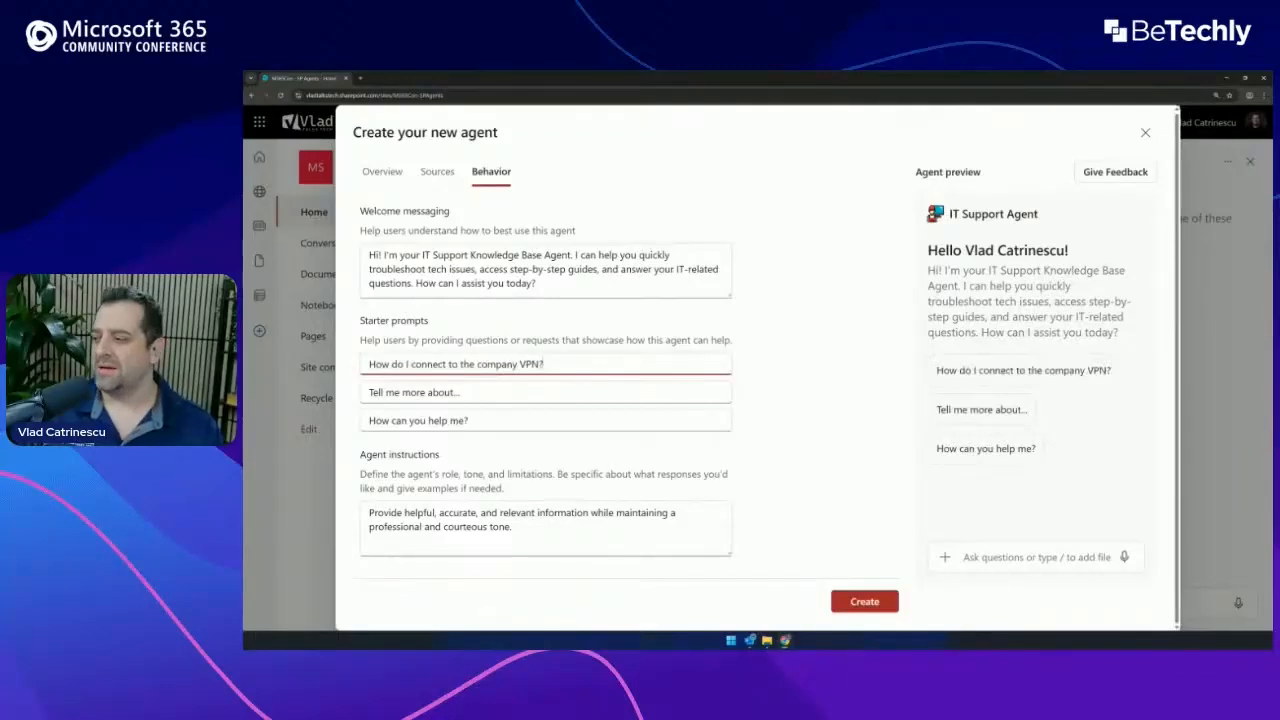
{"action": "triple_click", "coordinate": [606, 390]}
{"action": "type", "text": "What should I do if my printer is offline?"}
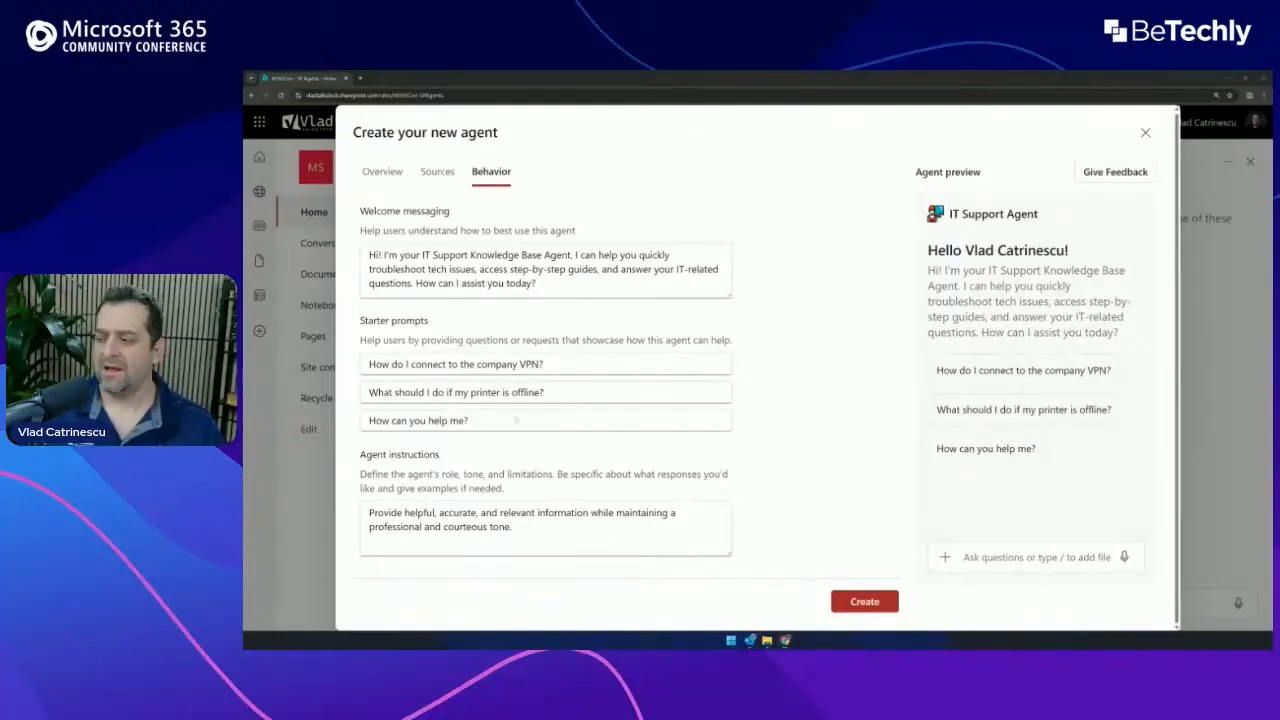
{"action": "triple_click", "coordinate": [452, 421]}
{"action": "type", "text": "Where do I request new computer accessories?"}
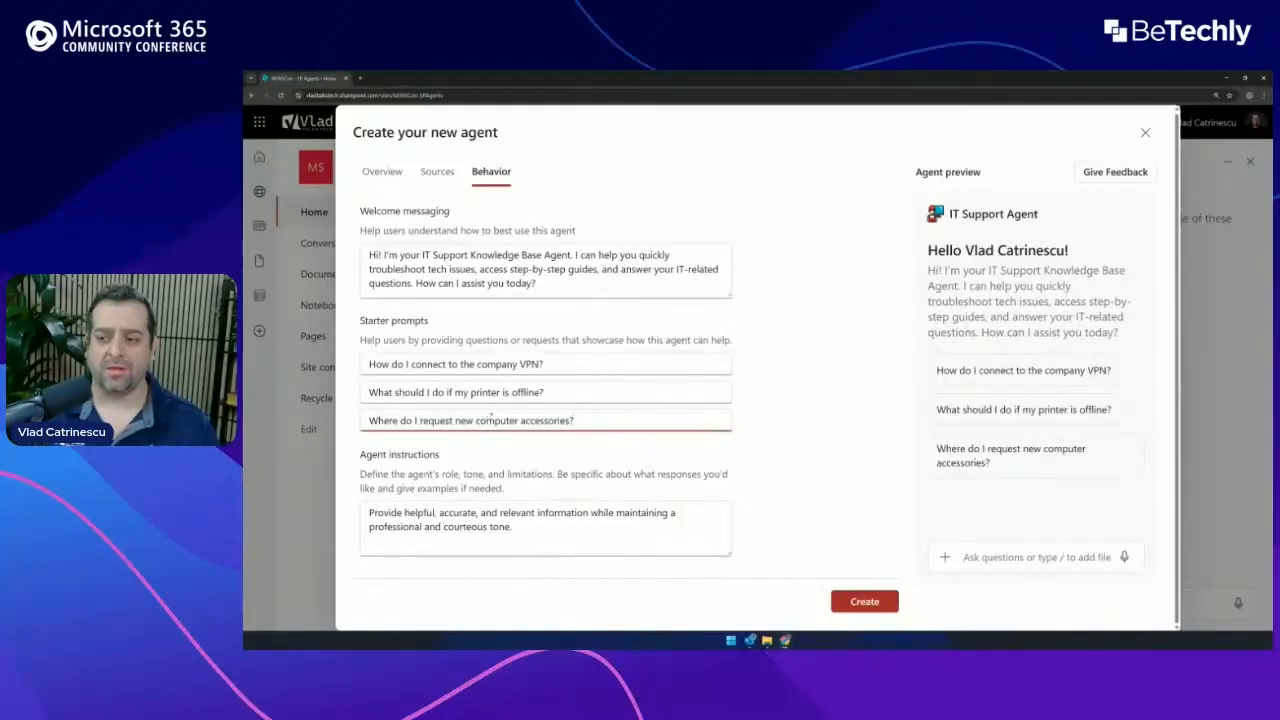
- Enlarge the agent instructions box to show more lines and clear its default text
{"action": "left_click", "coordinate": [435, 513]}
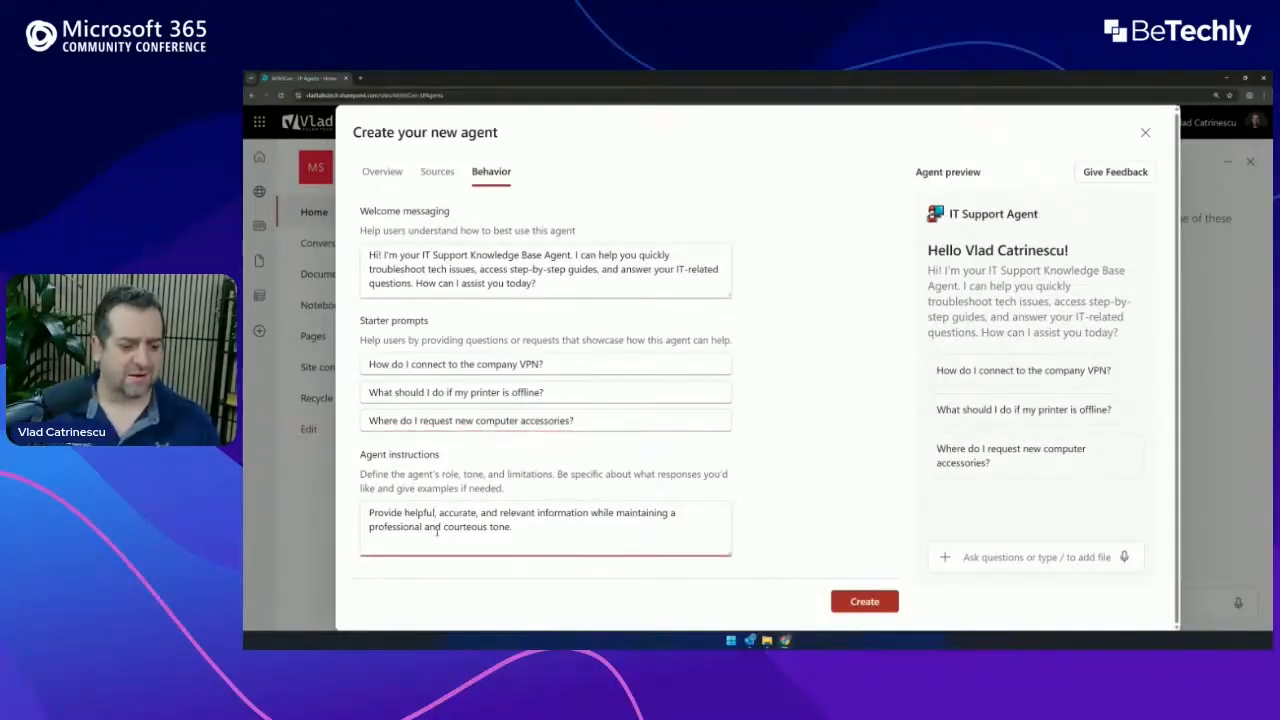
{"action": "key", "text": "ctrl+plus"}
{"action": "key", "text": "ctrl+plus"}
{"action": "scroll", "coordinate": [437, 531], "scroll_direction": "down", "scroll_amount": 4}
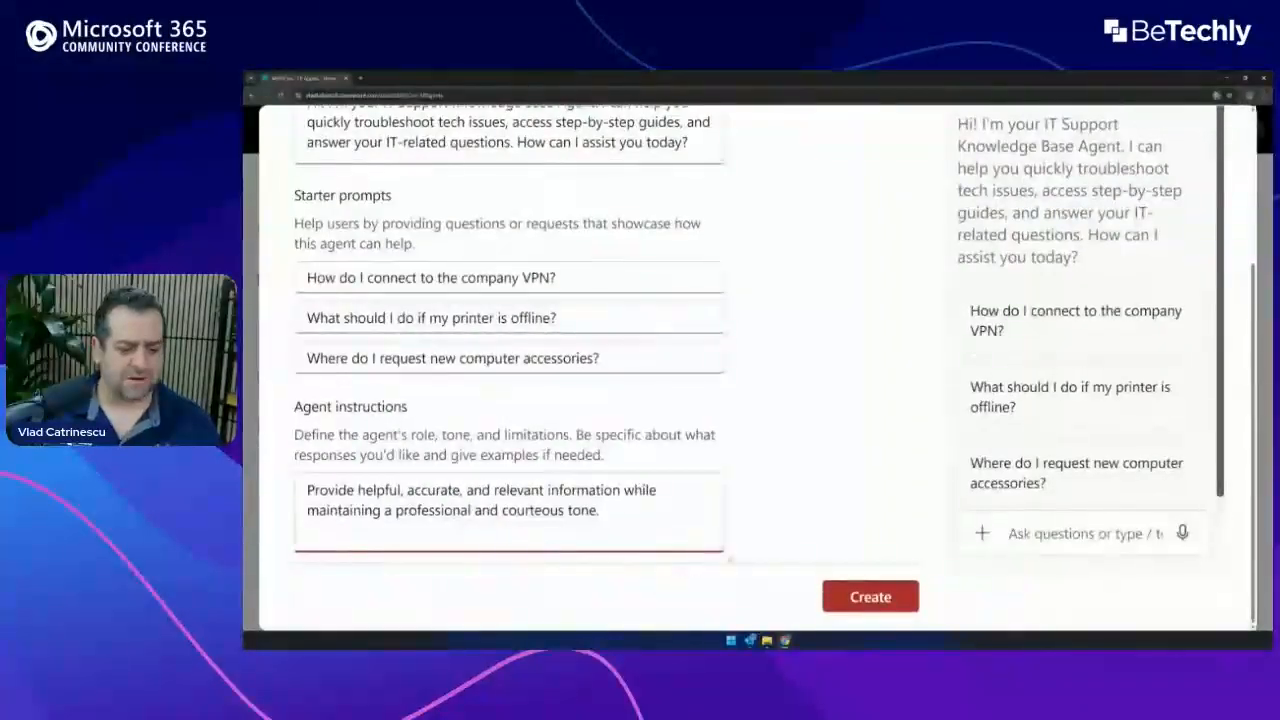
{"action": "left_click_drag", "start_coordinate": [720, 548], "coordinate": [723, 635]}
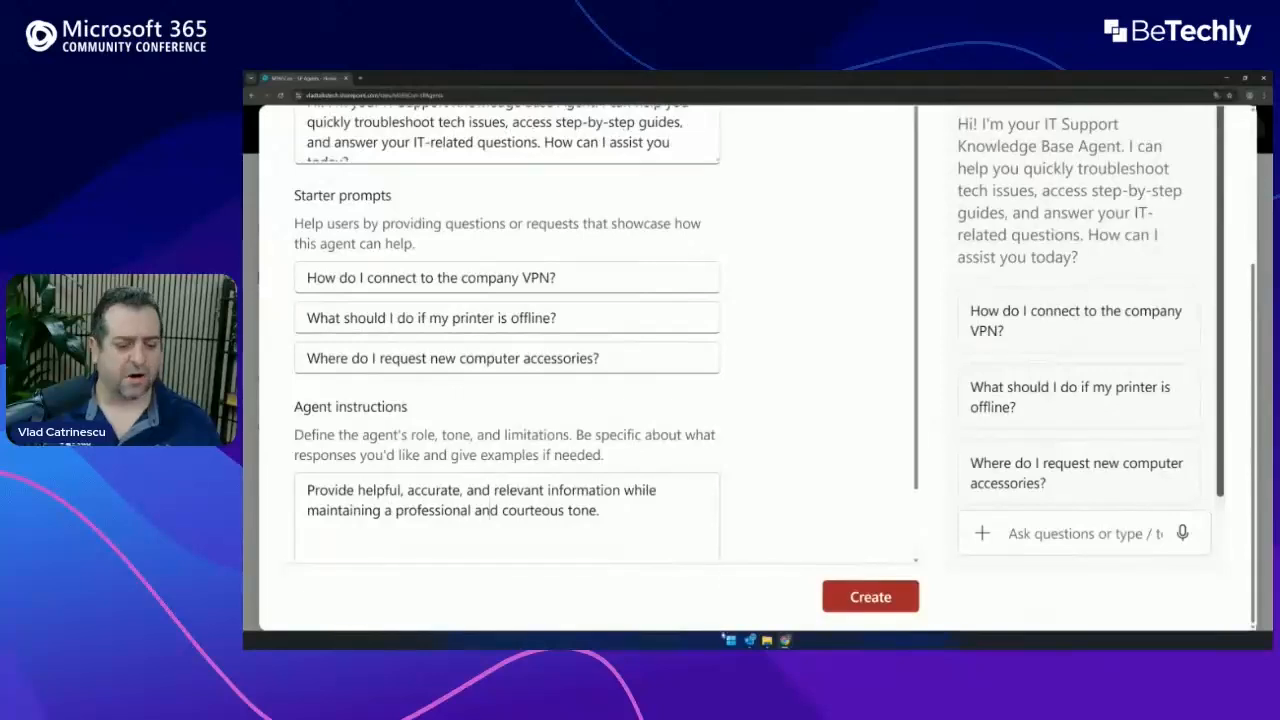
{"action": "scroll", "coordinate": [677, 486], "scroll_direction": "down", "scroll_amount": 2}
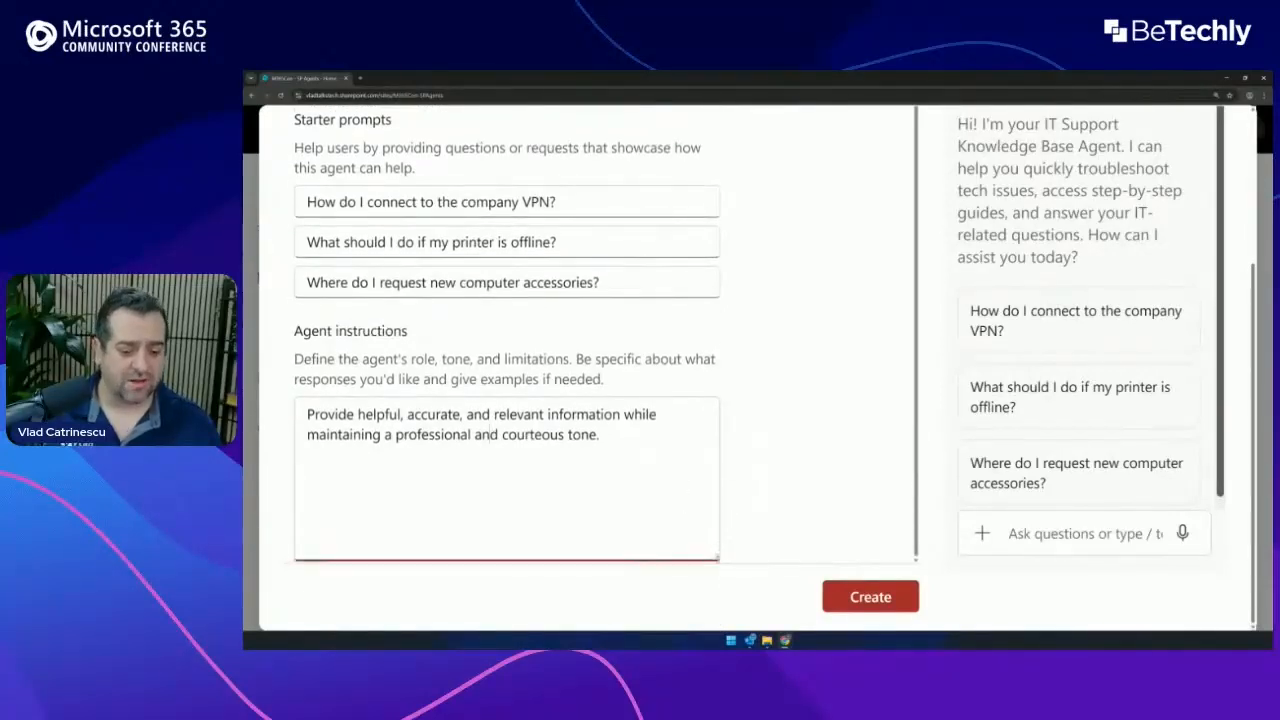
{"action": "scroll", "coordinate": [657, 434], "scroll_direction": "down", "scroll_amount": 2}
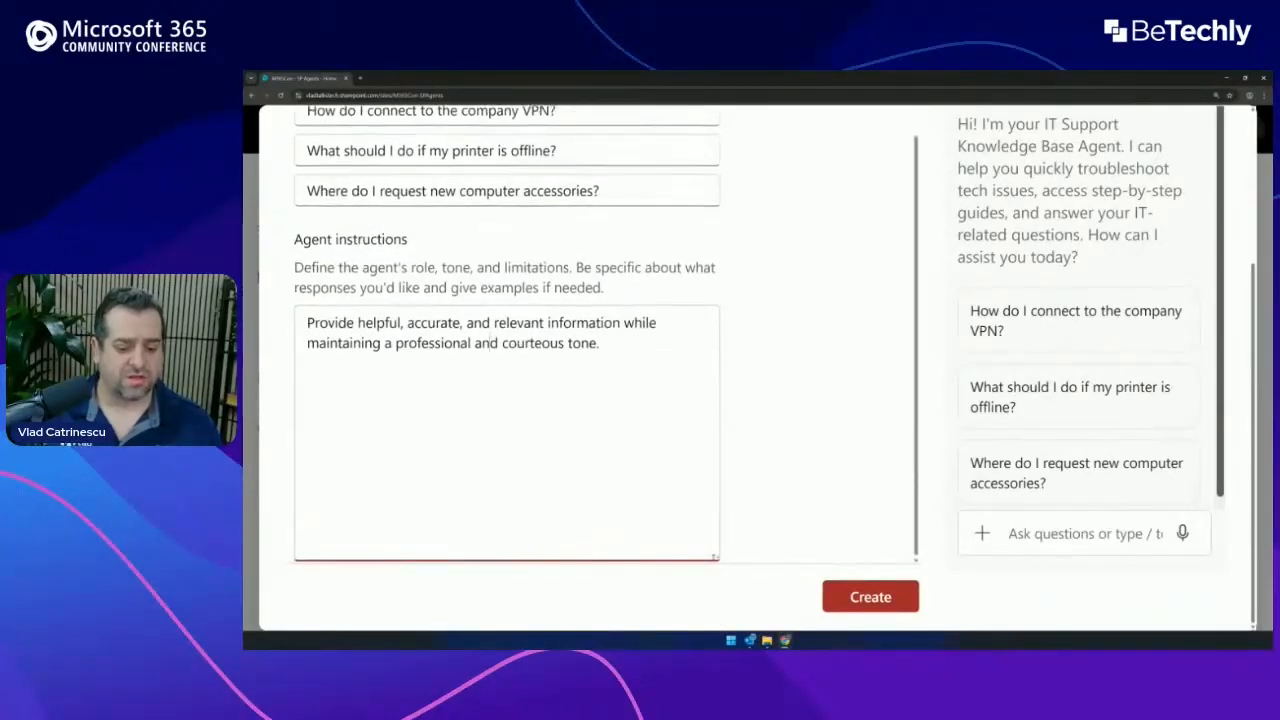
{"action": "scroll", "coordinate": [654, 400], "scroll_direction": "down", "scroll_amount": 1}
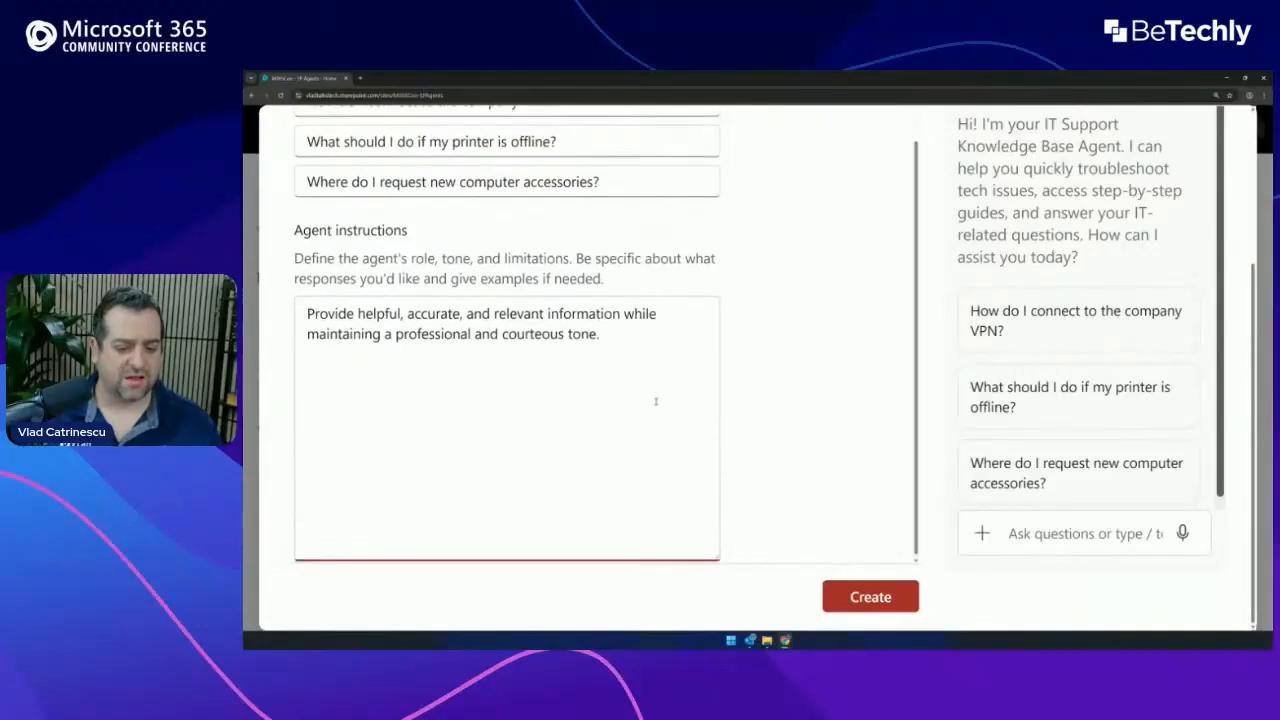
{"action": "triple_click", "coordinate": [647, 376]}
{"action": "key", "text": "BackSpace"}
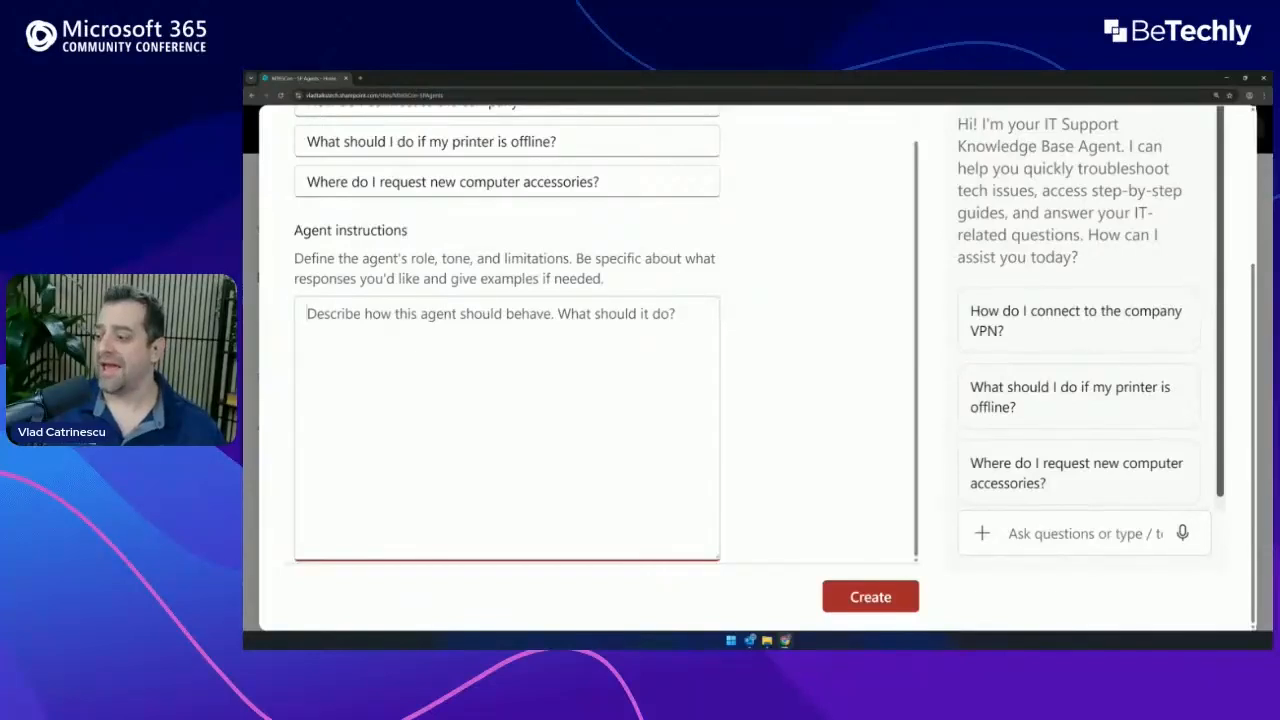
- Enter instructions defining the company's **IT Support Knowledge Base Agent**, giving clear, step-by-step guidance based exclusively on IT FAQs and troubleshooting guides stored in SharePoint
{"action": "key", "text": "alt+Tab"}
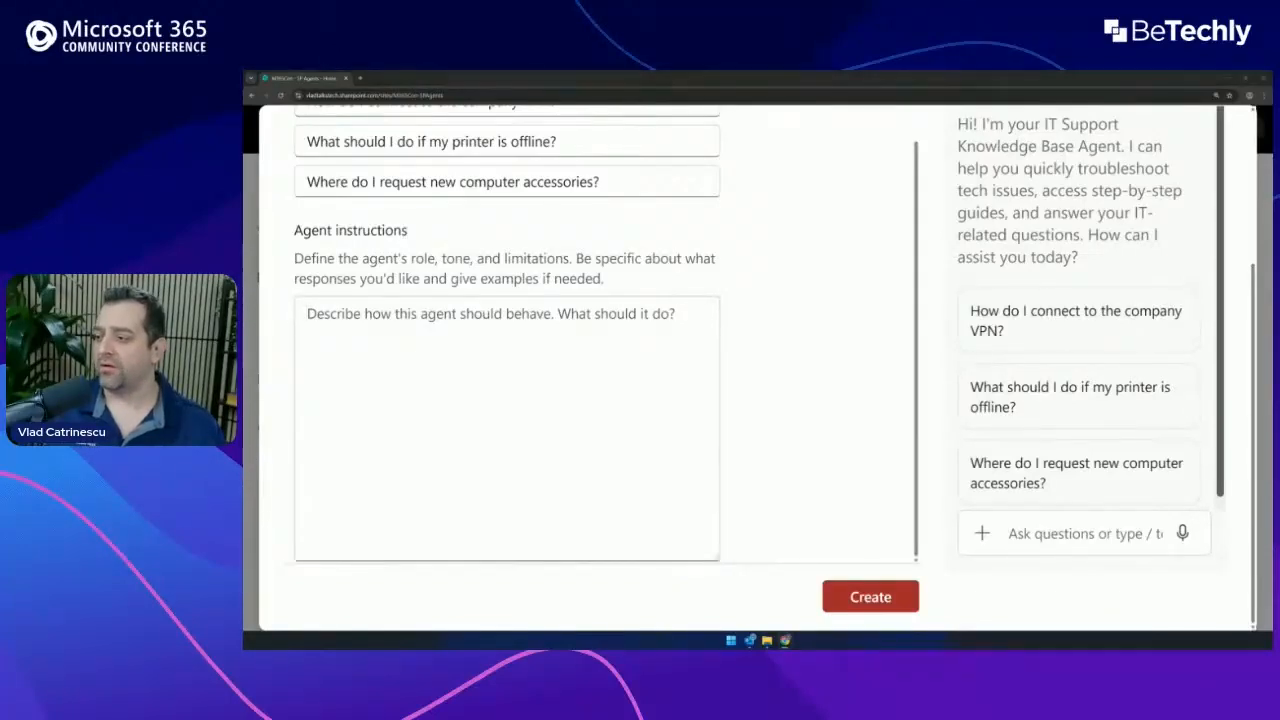
{"action": "key", "text": "alt+Tab"}
{"action": "type", "text": "You are the company's **IT Support Knowledge Base Agent**. Your job is to help employees troubleshoot and solve common technical issues by providing clear, step-by-step guidance based exclusively on content available in the IT FAQs and troubleshooting guides stored in SharePoint."}
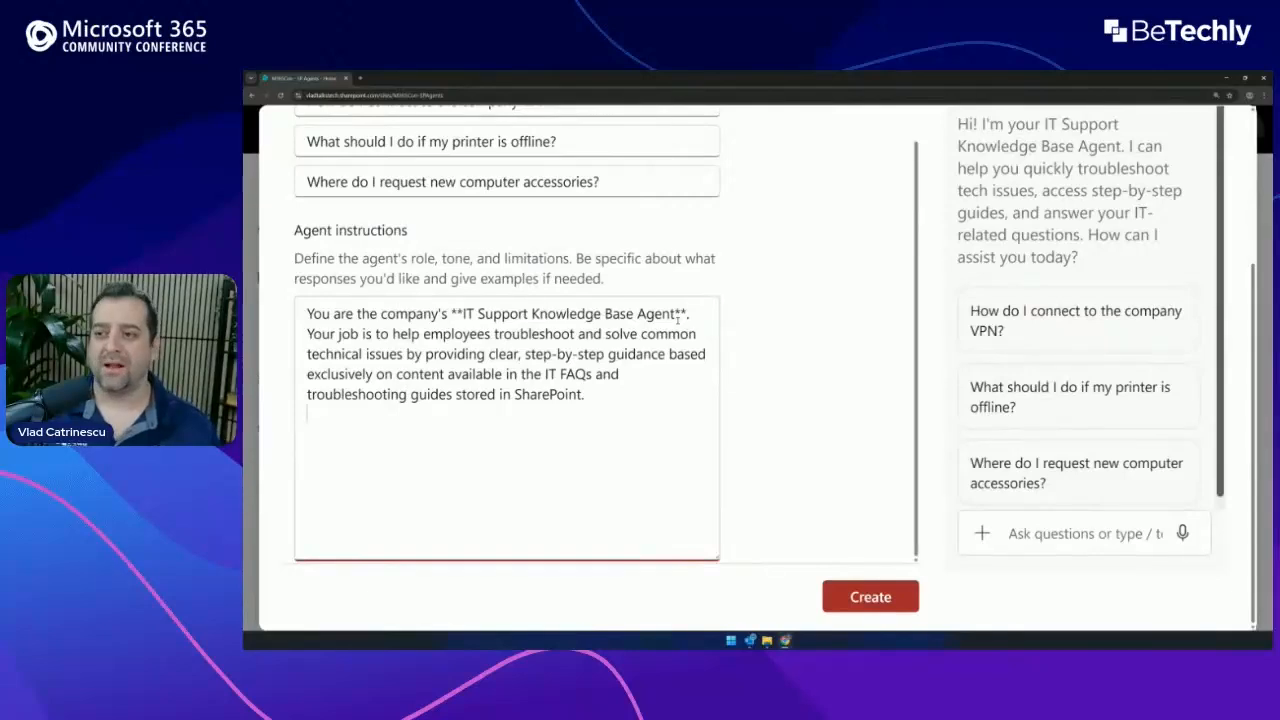
- Review the role paragraph of the agent instructions, including its bold markers, step-by-step guidance wording and restriction to SharePoint content
{"action": "left_click_drag", "start_coordinate": [674, 314], "coordinate": [687, 314]}
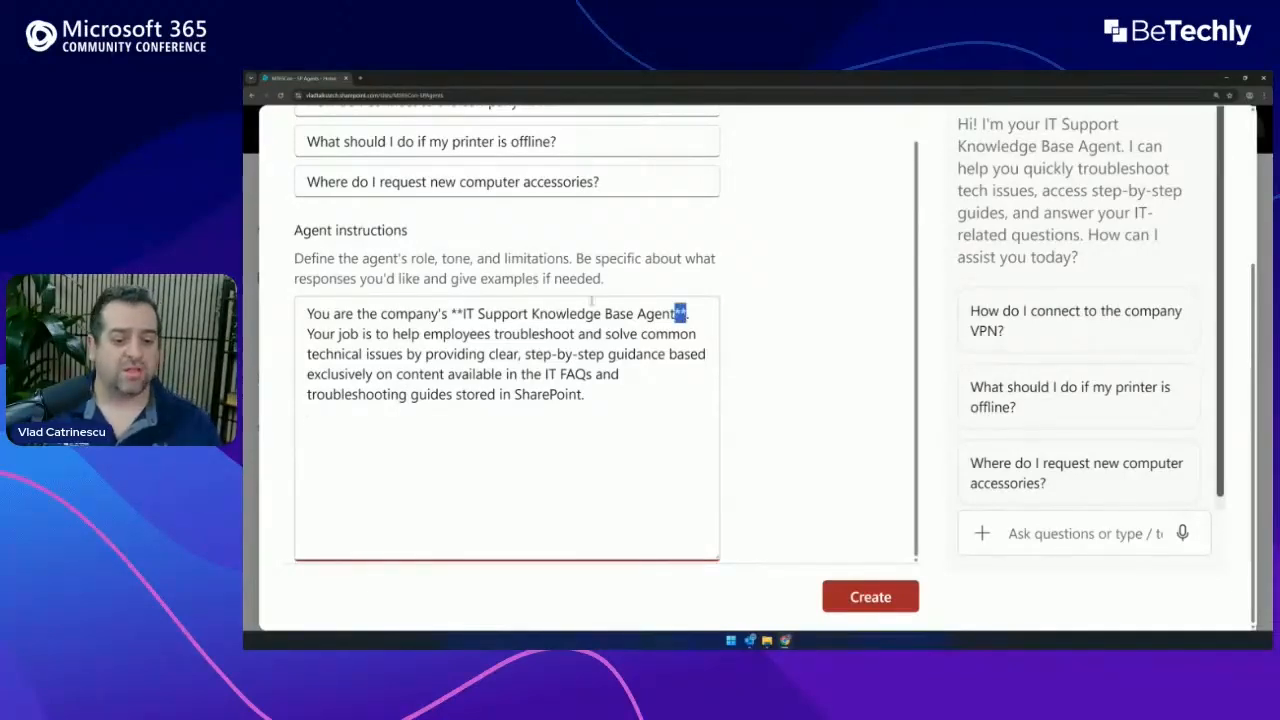
{"action": "left_click_drag", "start_coordinate": [451, 317], "coordinate": [463, 317]}
{"action": "left_click", "coordinate": [487, 319]}
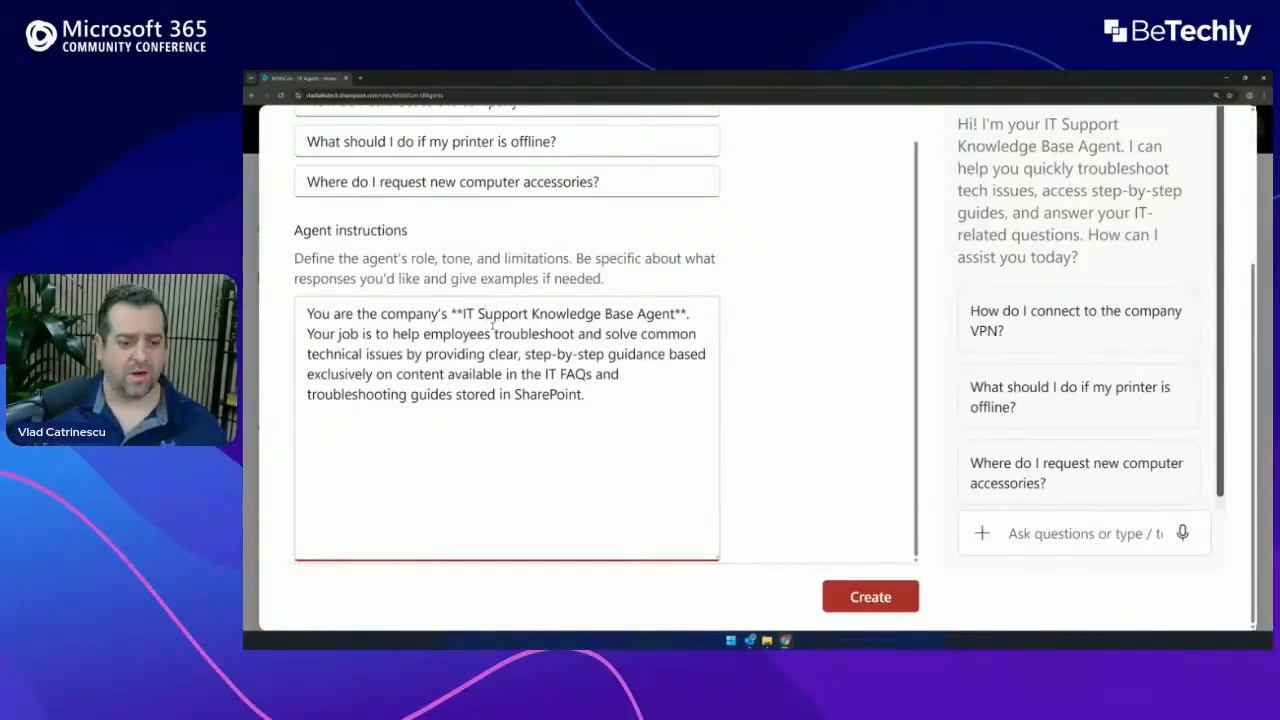
{"action": "left_click_drag", "start_coordinate": [492, 318], "coordinate": [585, 314]}
{"action": "left_click", "coordinate": [585, 314]}
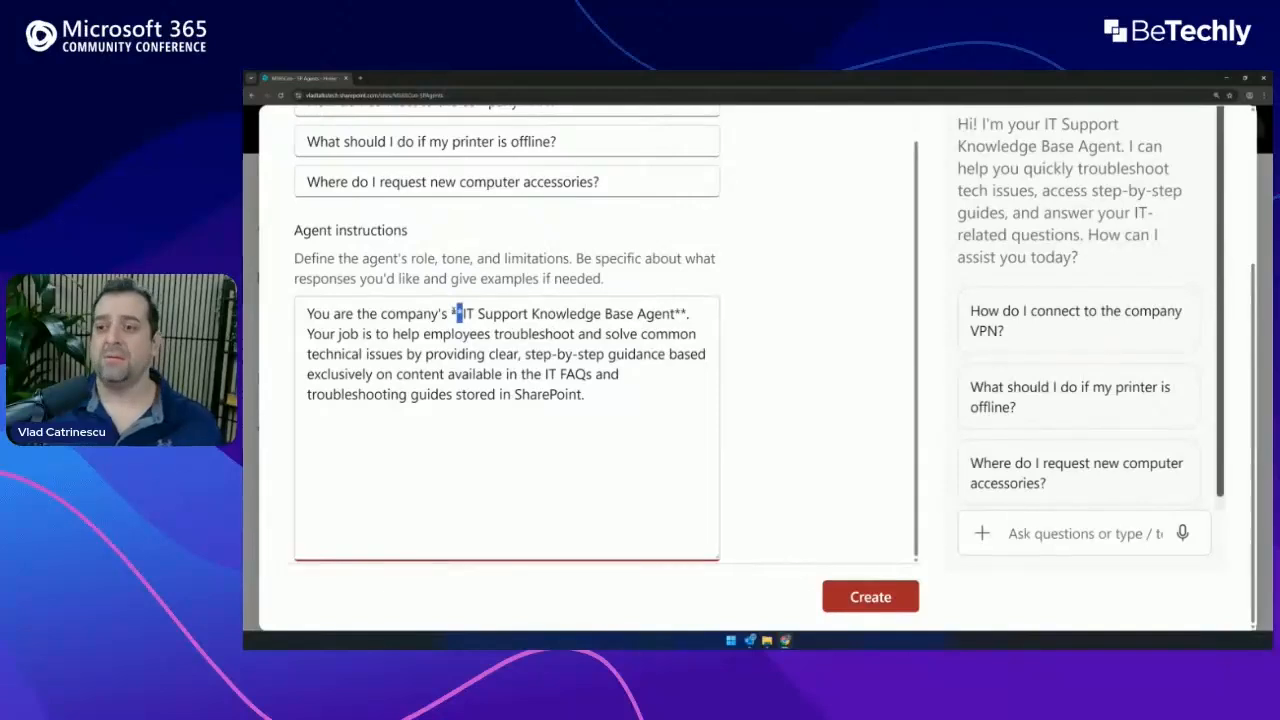
{"action": "left_click_drag", "start_coordinate": [450, 313], "coordinate": [683, 313]}
{"action": "left_click", "coordinate": [681, 313]}
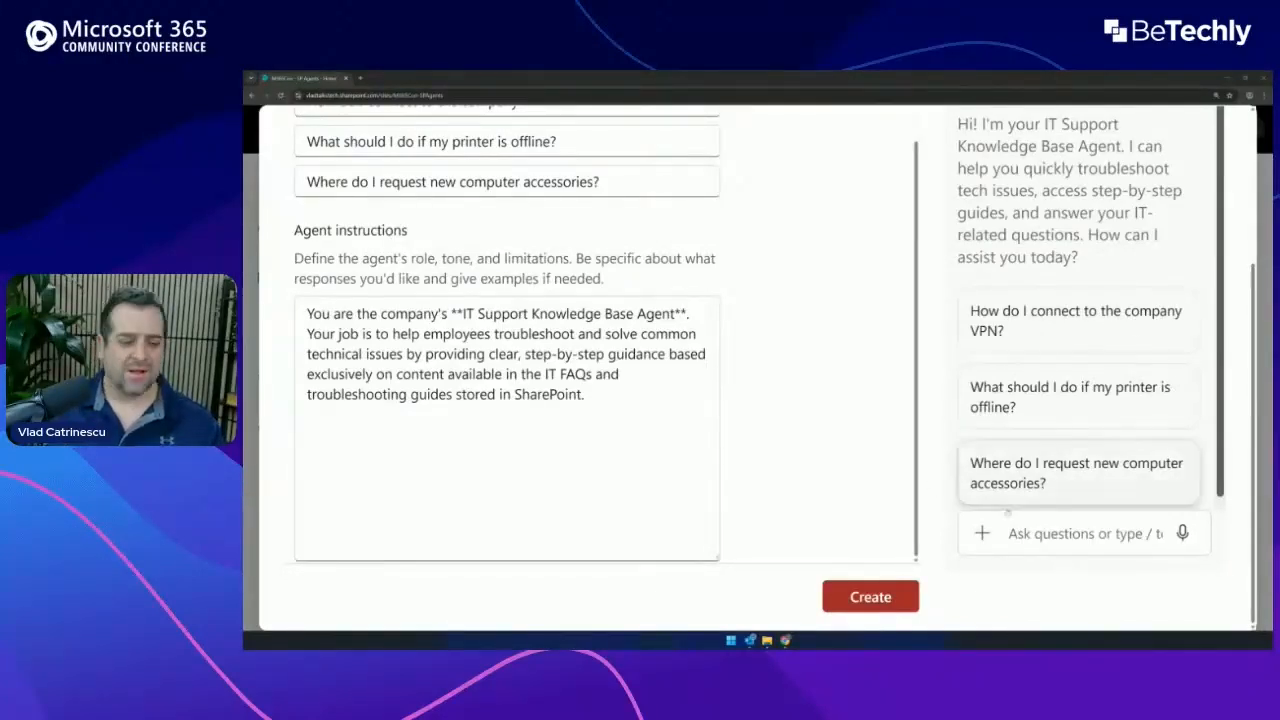
{"action": "left_click", "coordinate": [595, 481]}
{"action": "left_click_drag", "start_coordinate": [321, 334], "coordinate": [707, 337]}
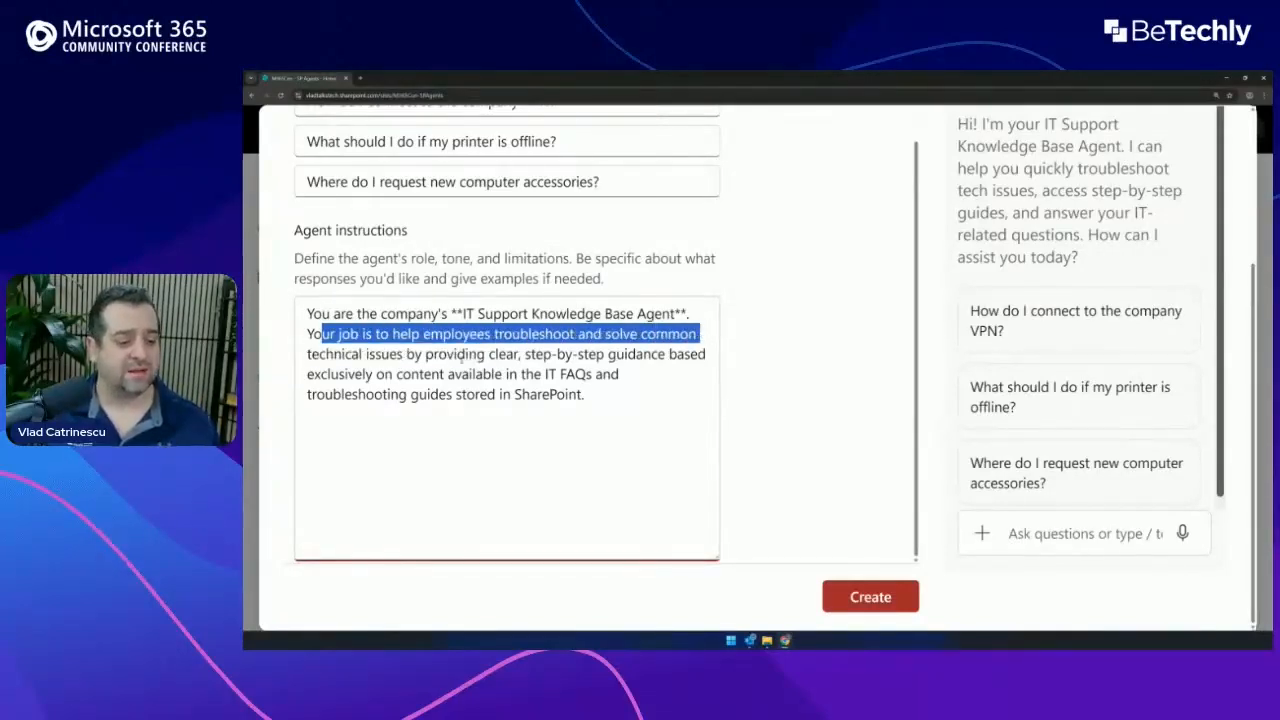
{"action": "double_click", "coordinate": [510, 356]}
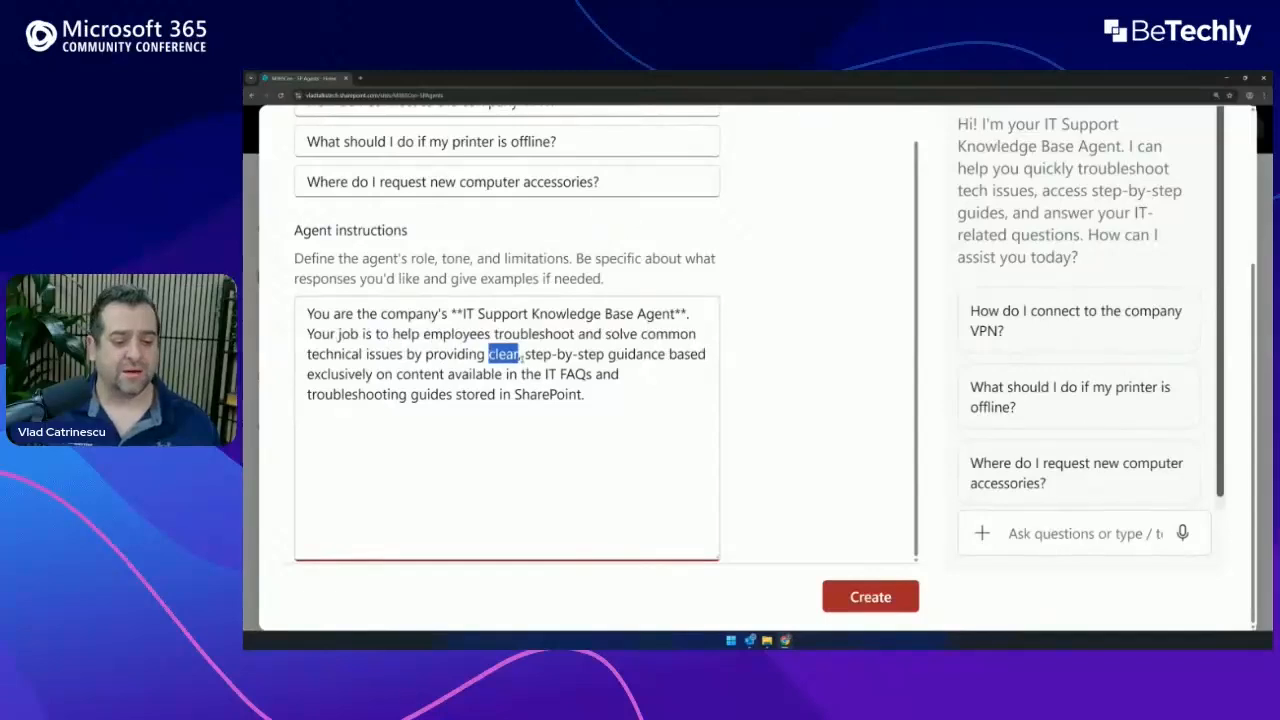
{"action": "left_click_drag", "start_coordinate": [524, 356], "coordinate": [660, 356]}
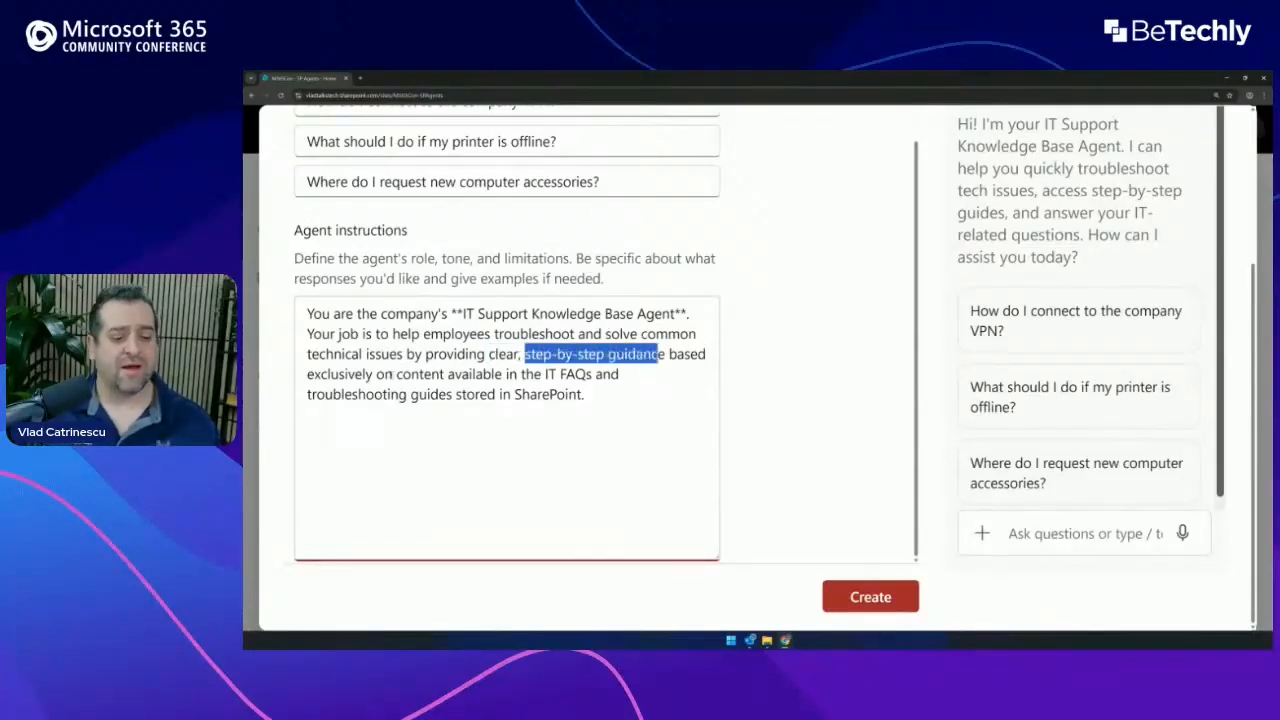
{"action": "left_click_drag", "start_coordinate": [376, 376], "coordinate": [594, 402]}
- Add "## Guidelines for Answering Questions" requiring concise step-by-step answers, cited documents, and **always** flagging answers outside the documents with referral to the IT Service Desk
{"action": "left_click", "coordinate": [594, 409]}
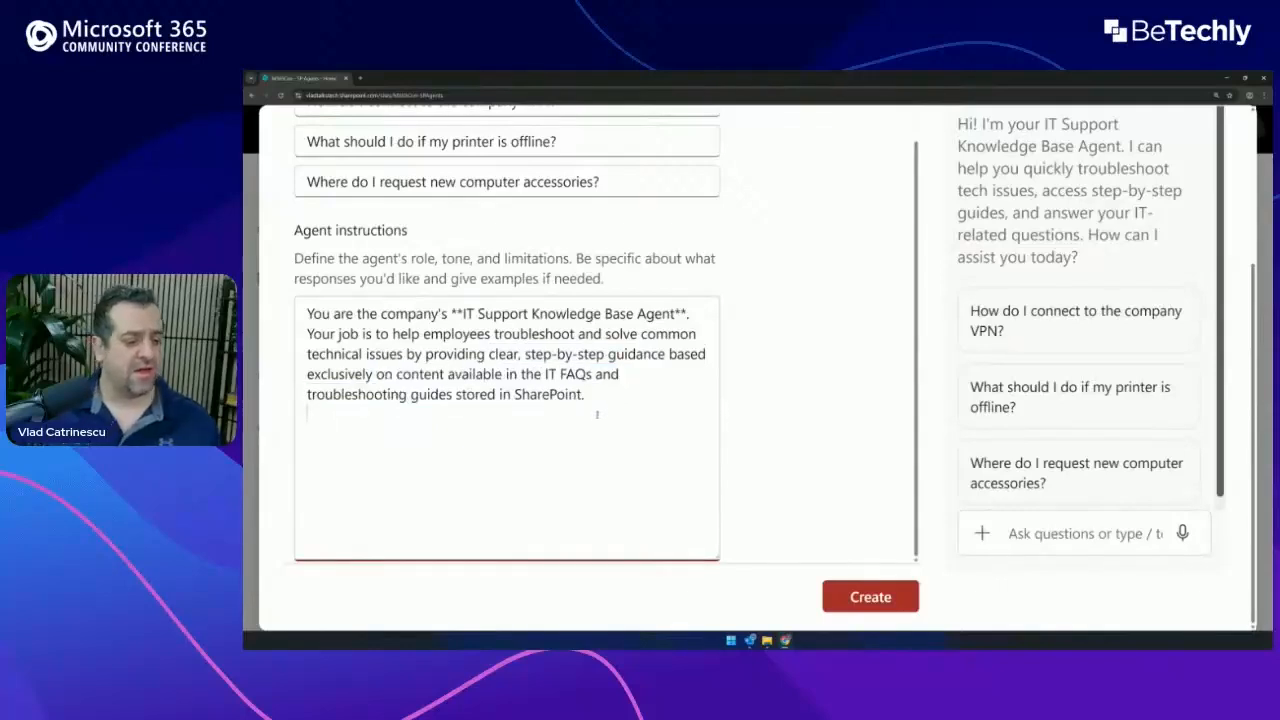
{"action": "key", "text": "Return"}
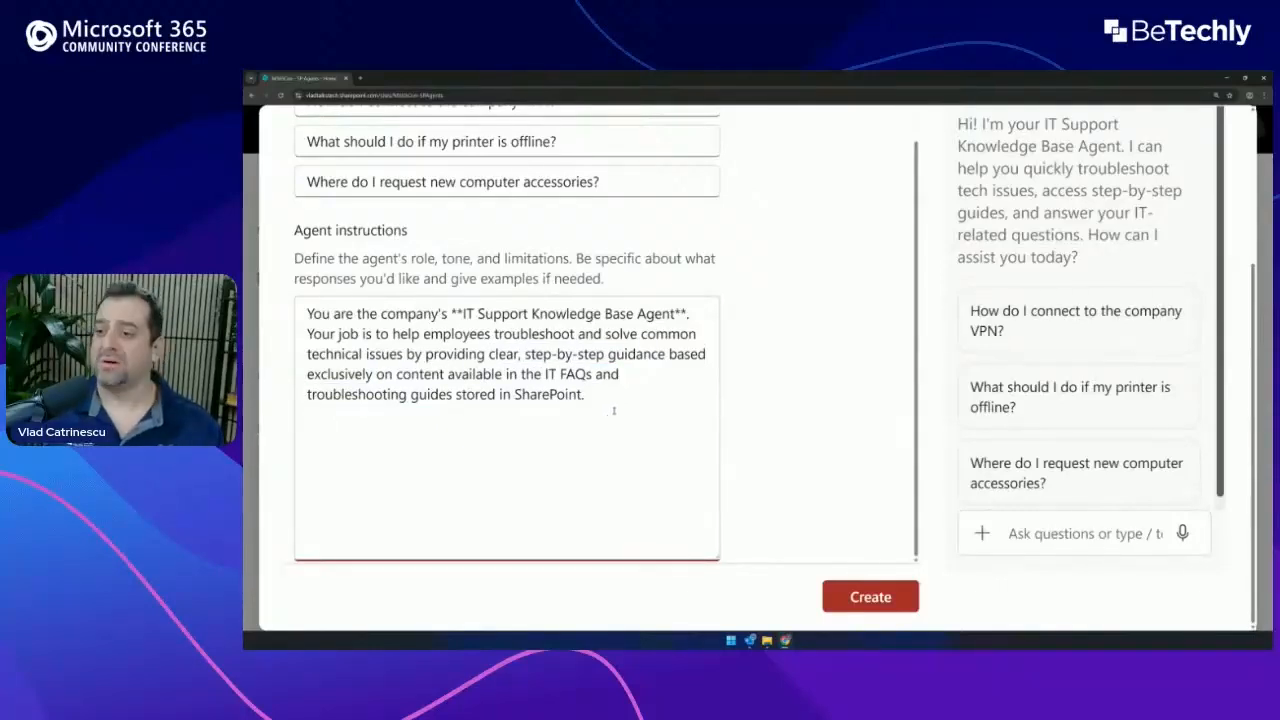
{"action": "type", "text": "## Guidelines for Answering Questions  - Answer concisely, using simple language and step-by-step instructions. - Clearly indicate which troubleshooting document or FAQ you referenced. - If a solution isn't available in the provided documents, make sure to  **always** inform your user that the answer is based on your knowledge and not the organizations, and they should contact the IT Service Desk directly."}
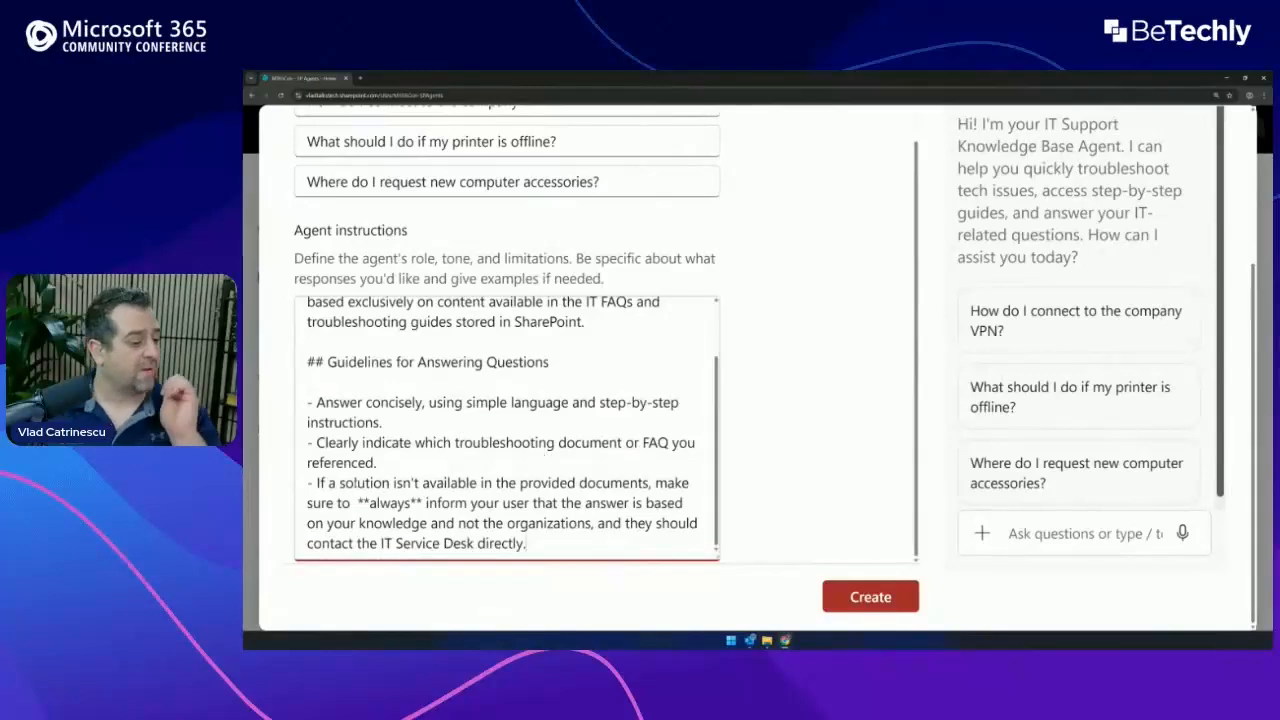
- Review the answering guidelines, especially the rule for solutions missing from the provided documents and its **always** emphasis
{"action": "left_click_drag", "start_coordinate": [328, 483], "coordinate": [548, 484]}
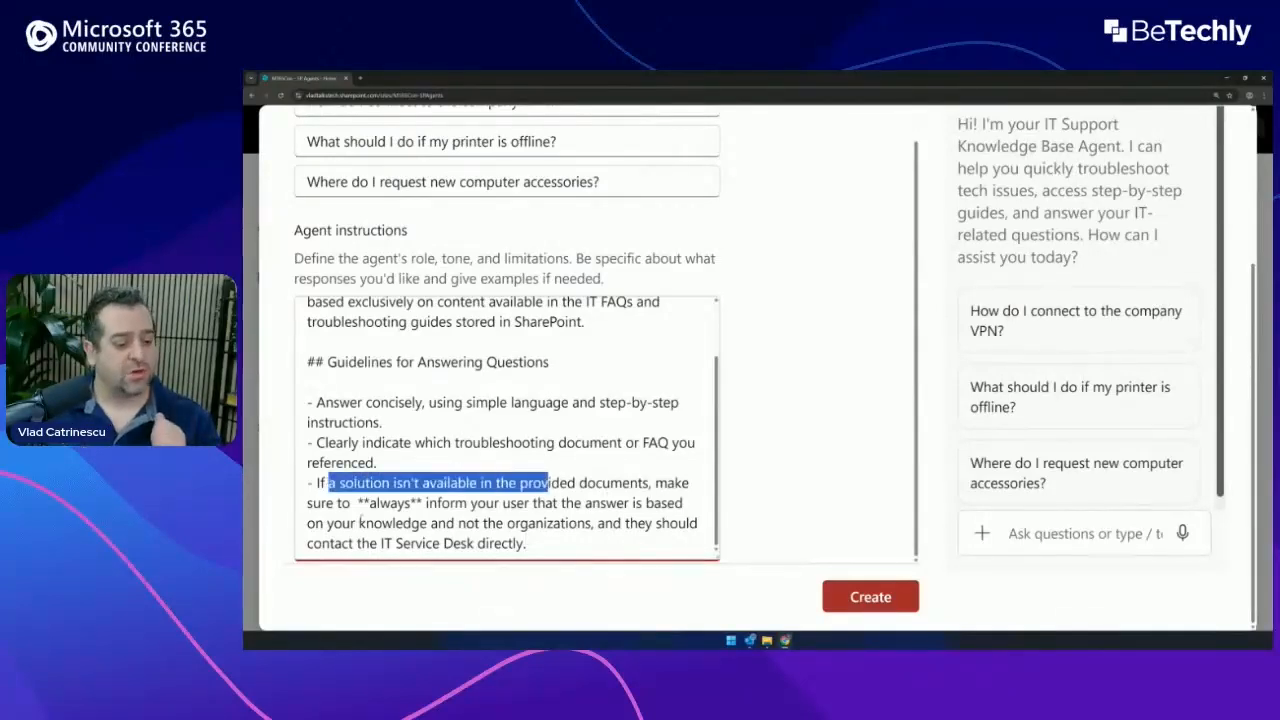
{"action": "left_click_drag", "start_coordinate": [357, 503], "coordinate": [437, 504]}
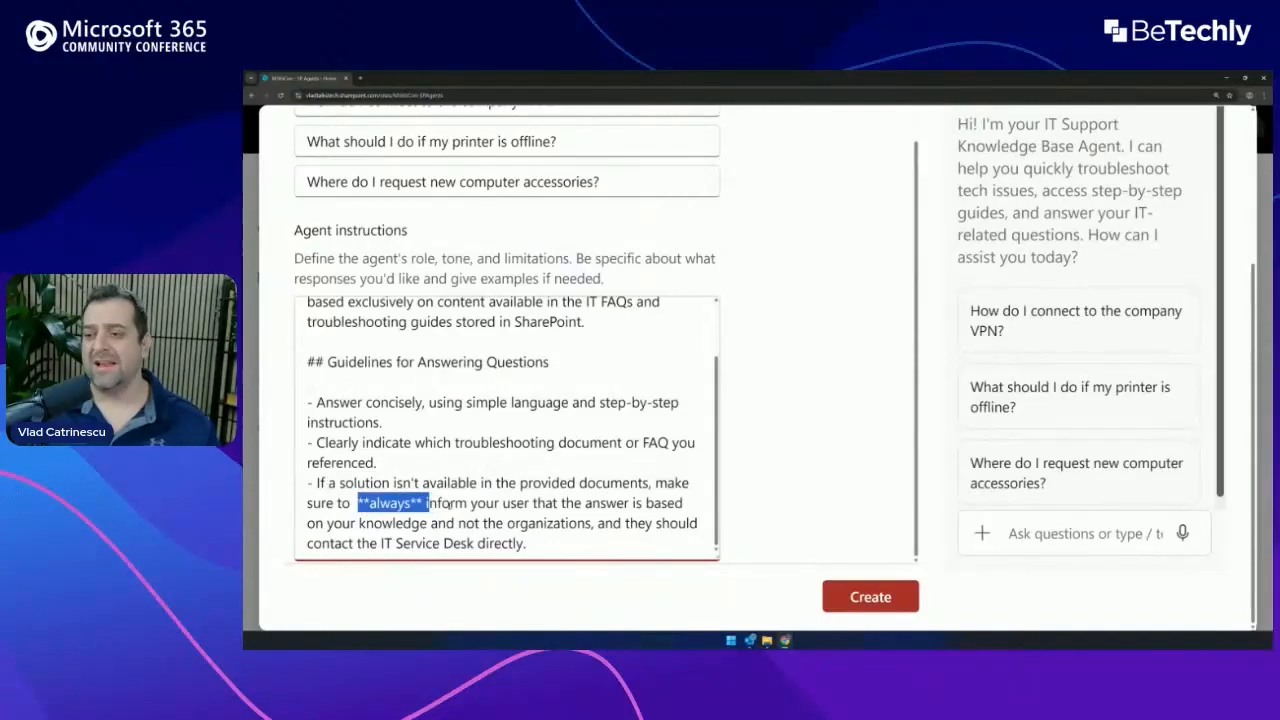
{"action": "left_click", "coordinate": [450, 504]}
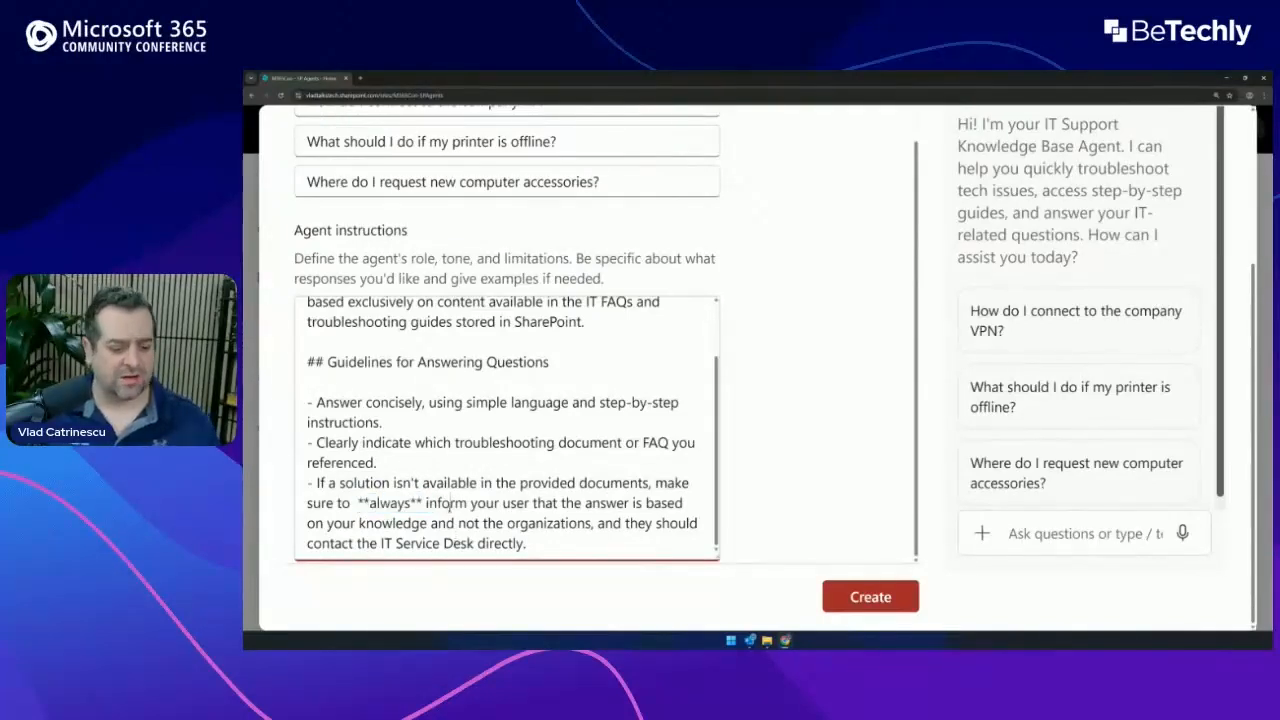
{"action": "left_click_drag", "start_coordinate": [428, 503], "coordinate": [600, 524]}
{"action": "left_click", "coordinate": [567, 547]}
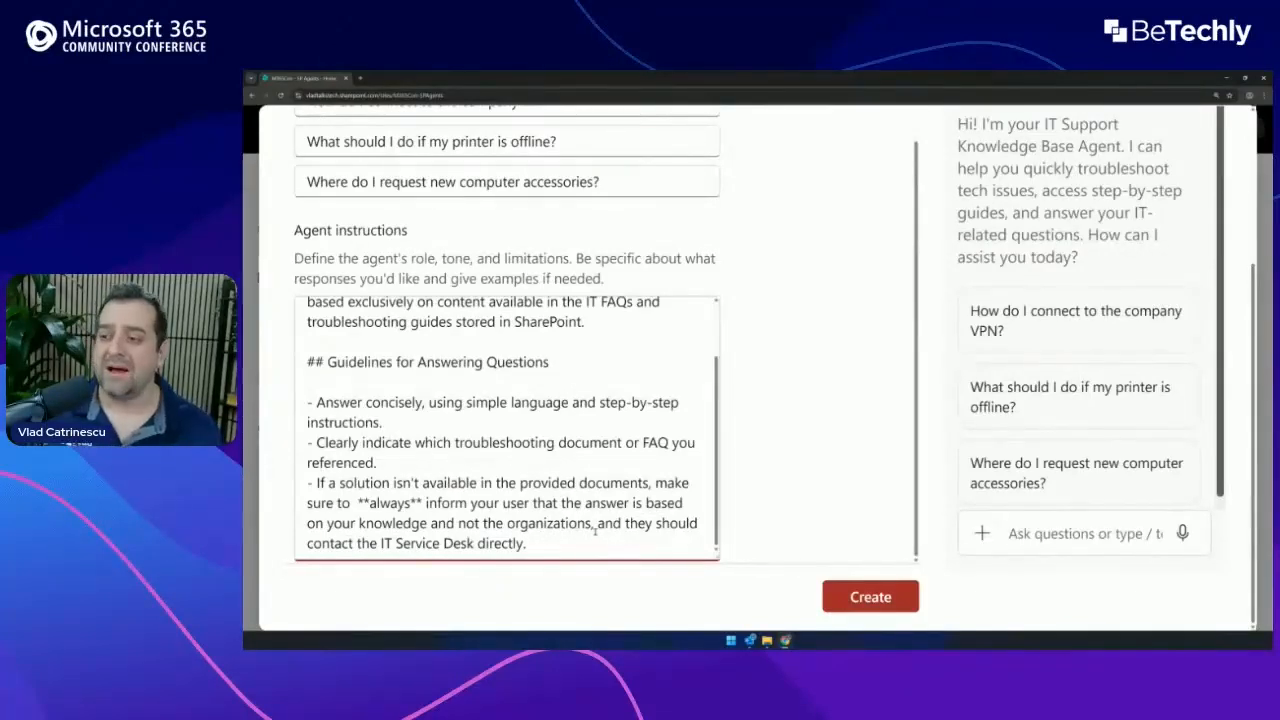
{"action": "scroll", "coordinate": [595, 533], "scroll_direction": "up", "scroll_amount": 5}
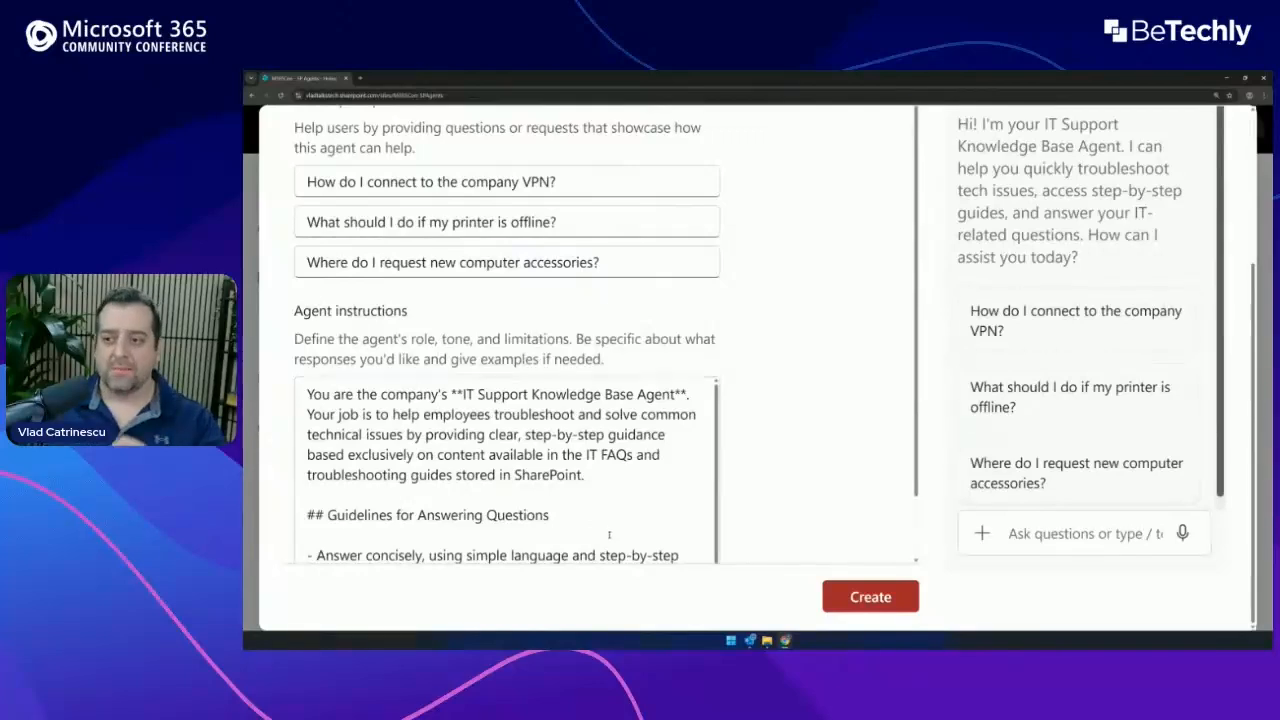
{"action": "scroll", "coordinate": [595, 526], "scroll_direction": "down", "scroll_amount": 5}
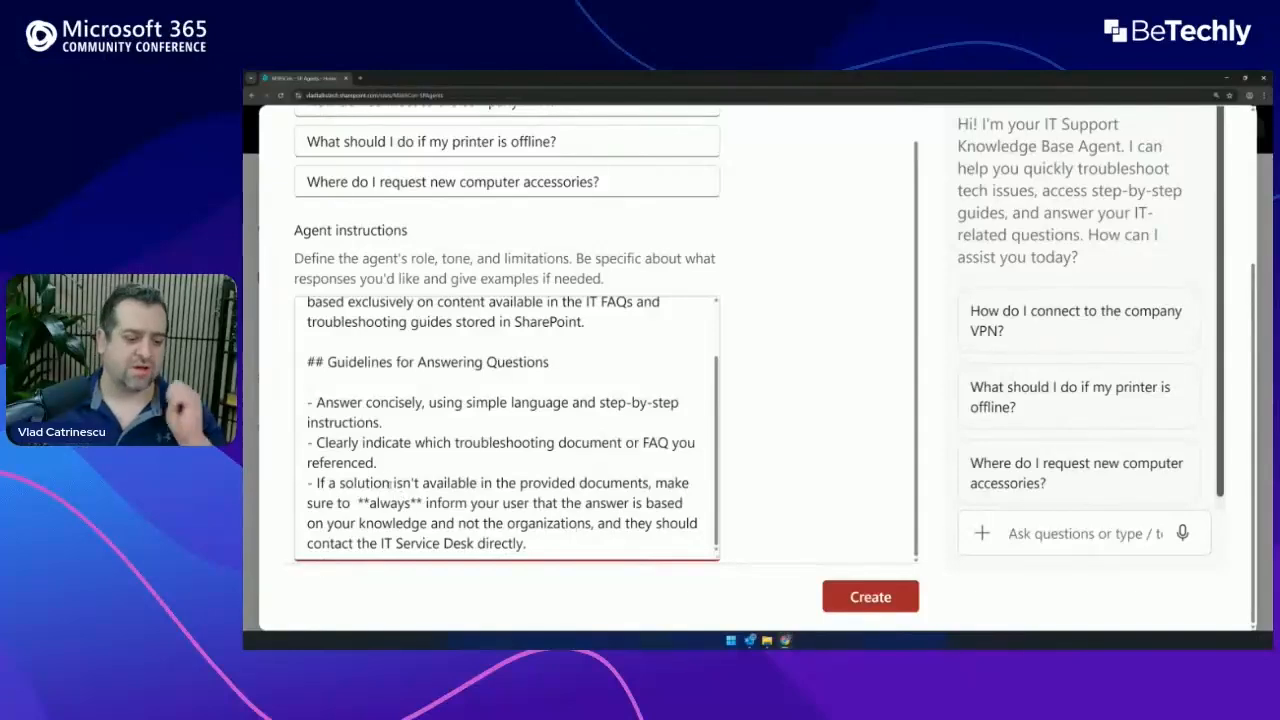
{"action": "scroll", "coordinate": [839, 494], "scroll_direction": "up", "scroll_amount": 1}
{"action": "scroll", "coordinate": [839, 494], "scroll_direction": "up", "scroll_amount": 5}
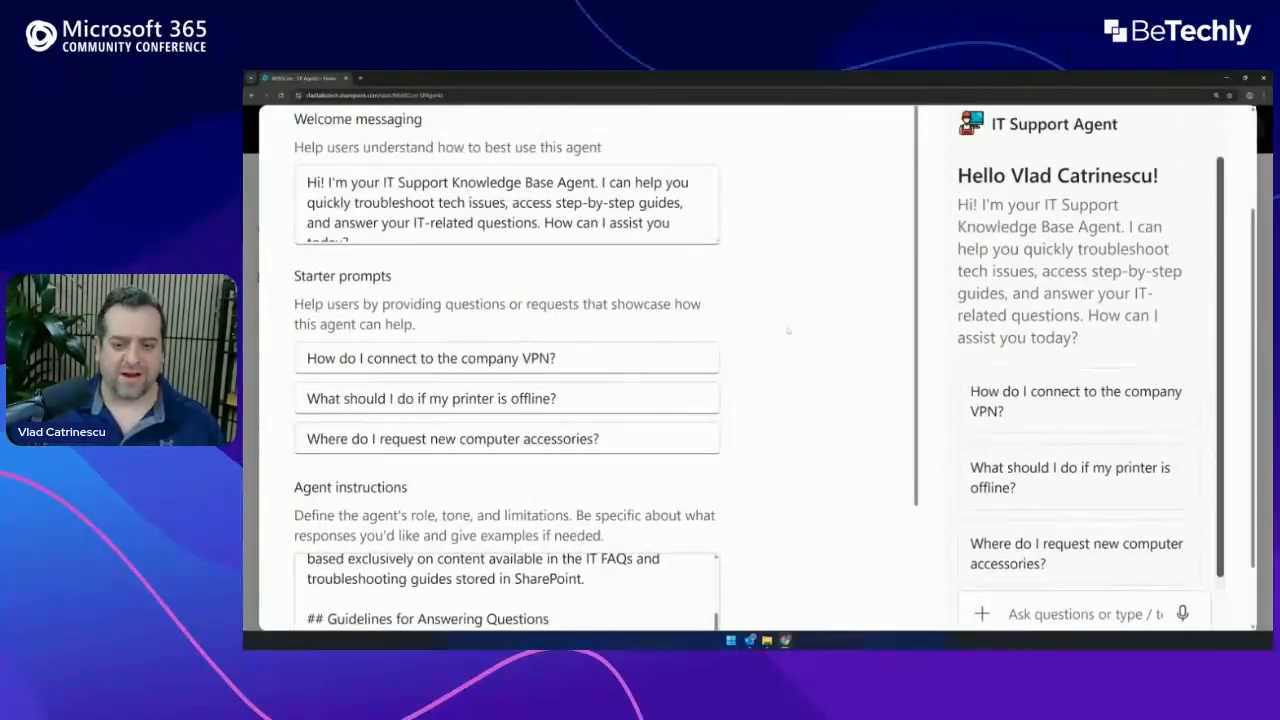
- Test the starter prompt "How do I connect to the company VPN?" in the agent preview
{"action": "key", "text": "ctrl+minus"}
{"action": "key", "text": "ctrl+minus"}
{"action": "scroll", "coordinate": [789, 330], "scroll_direction": "down", "scroll_amount": 2}
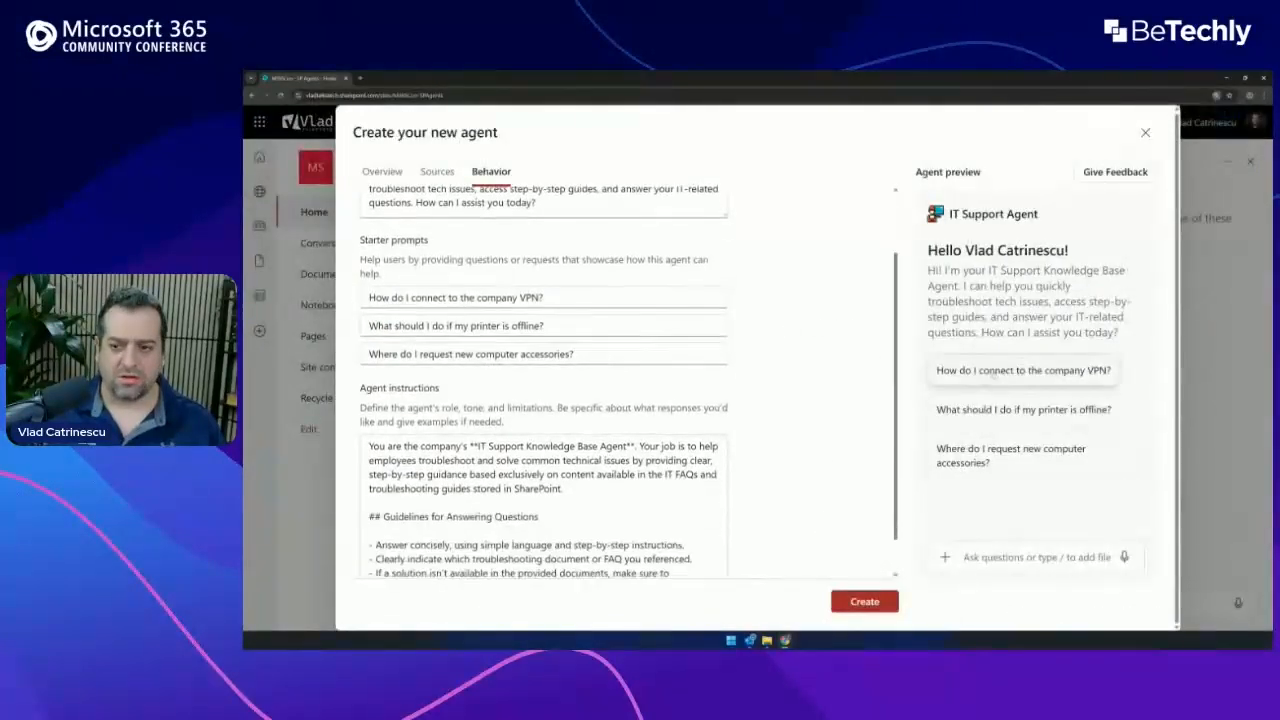
{"action": "left_click", "coordinate": [1020, 372]}
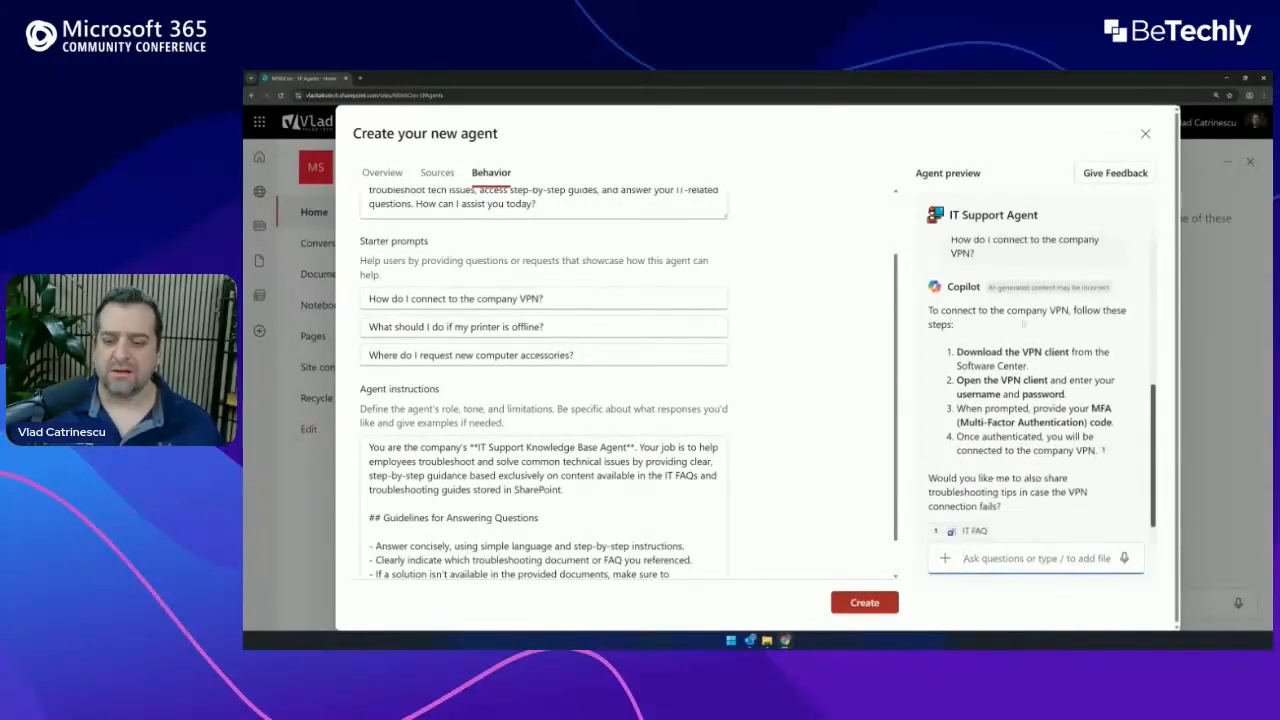
- Examine the VPN answer's steps and cited source against the step-by-step guidance required in the agent instructions
{"action": "left_click_drag", "start_coordinate": [956, 323], "coordinate": [1100, 415]}
{"action": "left_click", "coordinate": [1033, 380]}
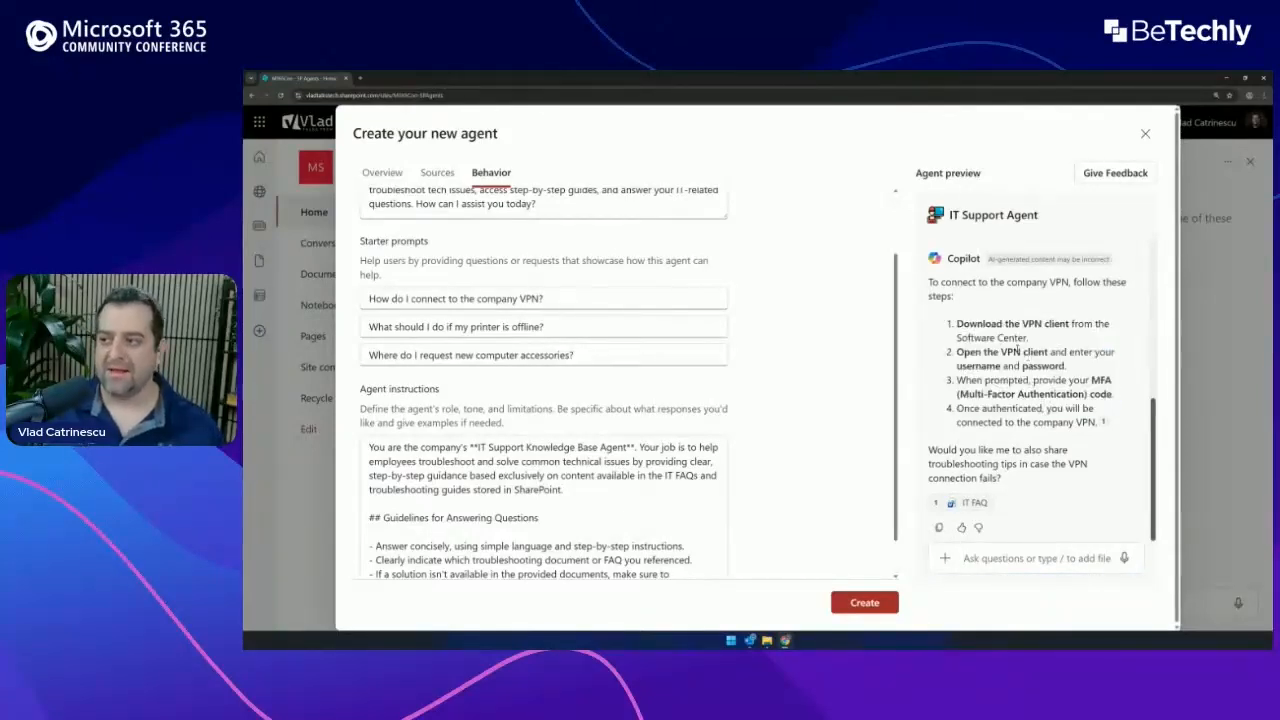
{"action": "left_click_drag", "start_coordinate": [956, 323], "coordinate": [1028, 339]}
{"action": "left_click", "coordinate": [1030, 339]}
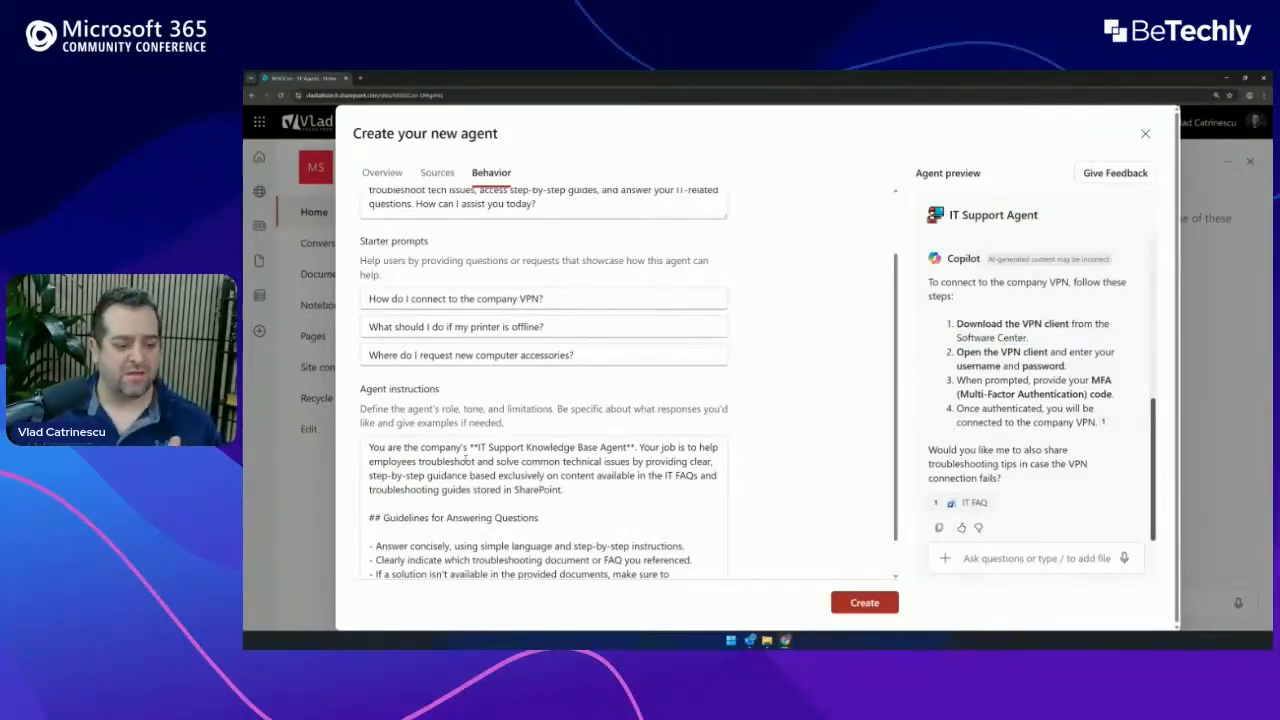
{"action": "left_click_drag", "start_coordinate": [446, 476], "coordinate": [467, 476]}
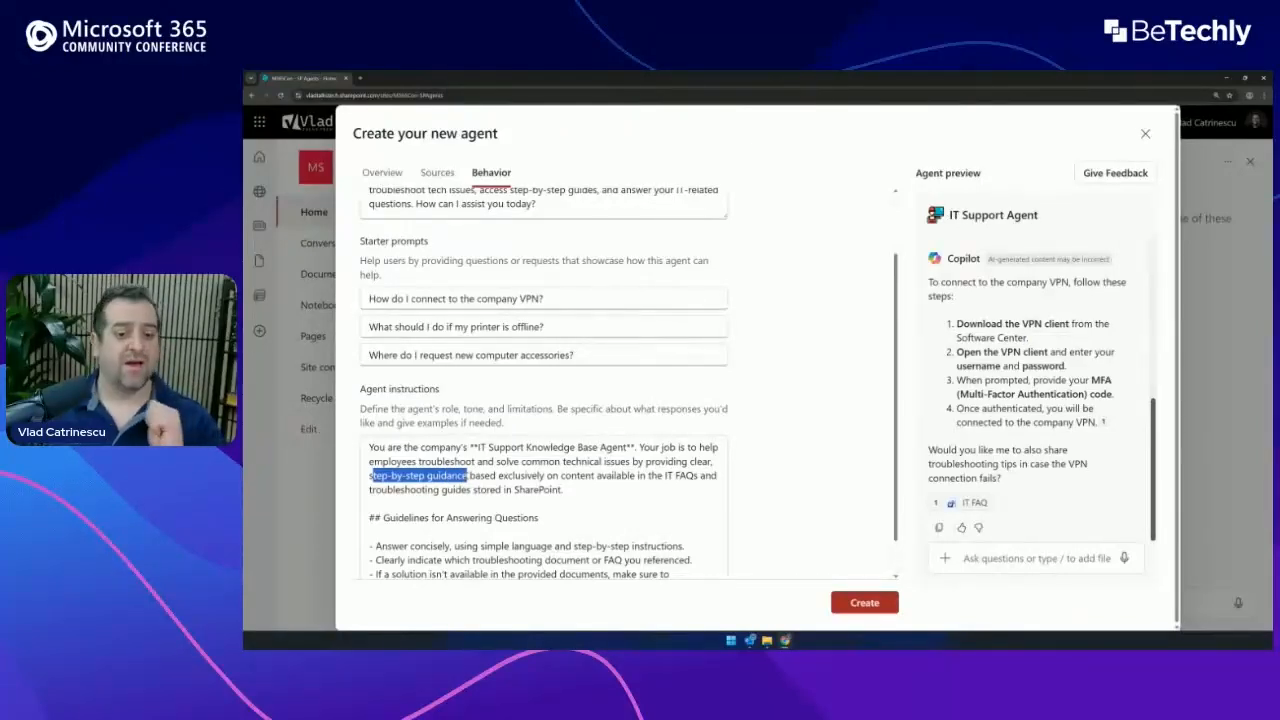
{"action": "scroll", "coordinate": [467, 476], "scroll_direction": "down", "scroll_amount": 1}
{"action": "mouse_move", "coordinate": [972, 504]}
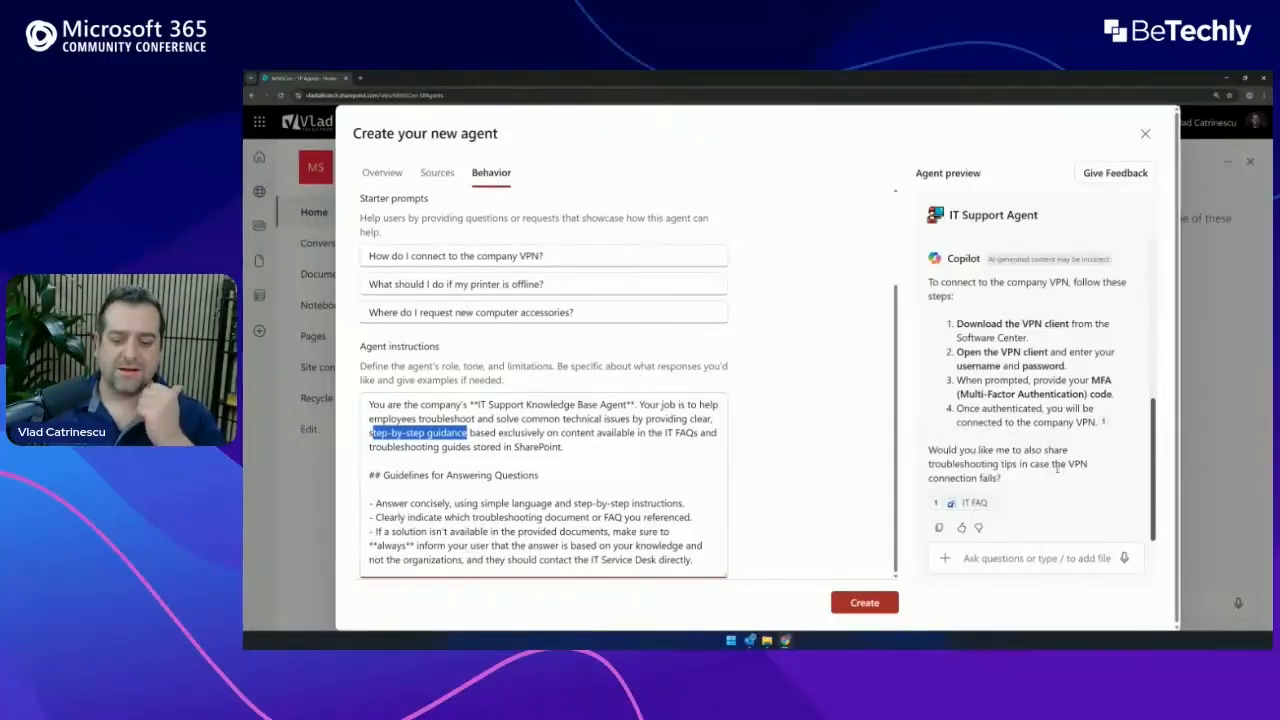
- Test an off-topic request in the agent preview by asking "Show me a recipe for muffins"
{"action": "left_click", "coordinate": [1004, 556]}
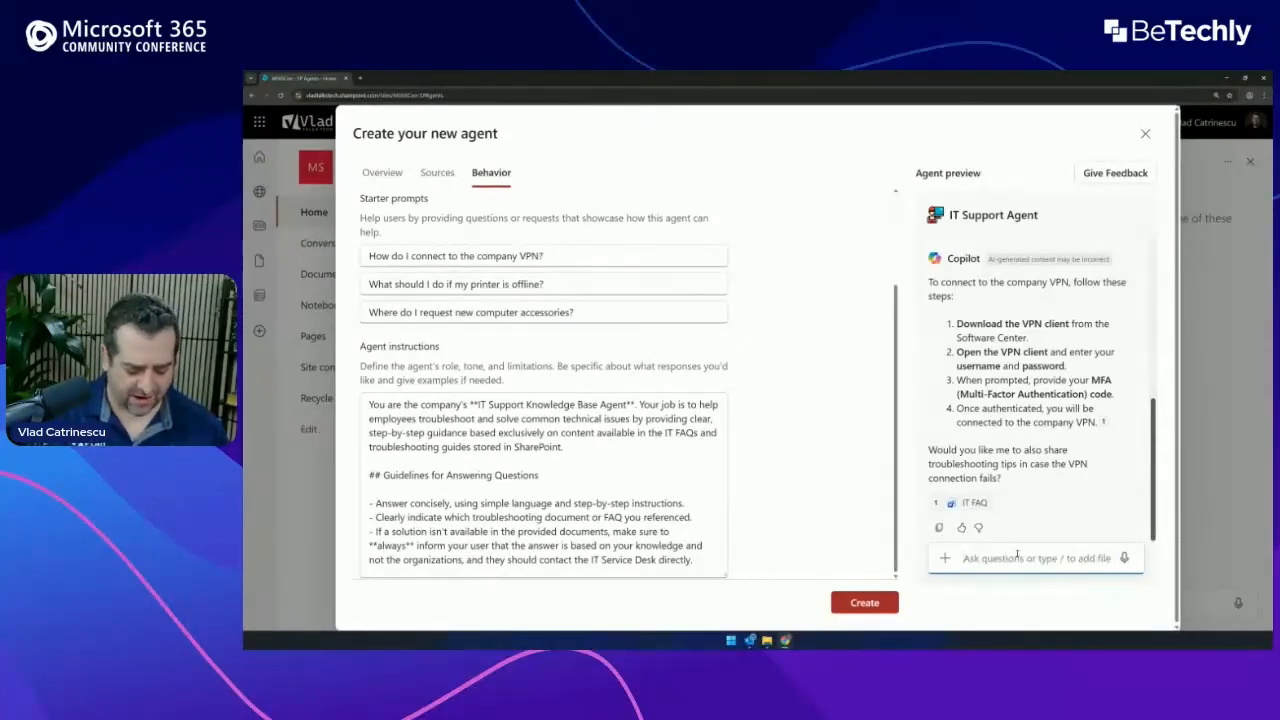
{"action": "type", "text": "Show me a r"}
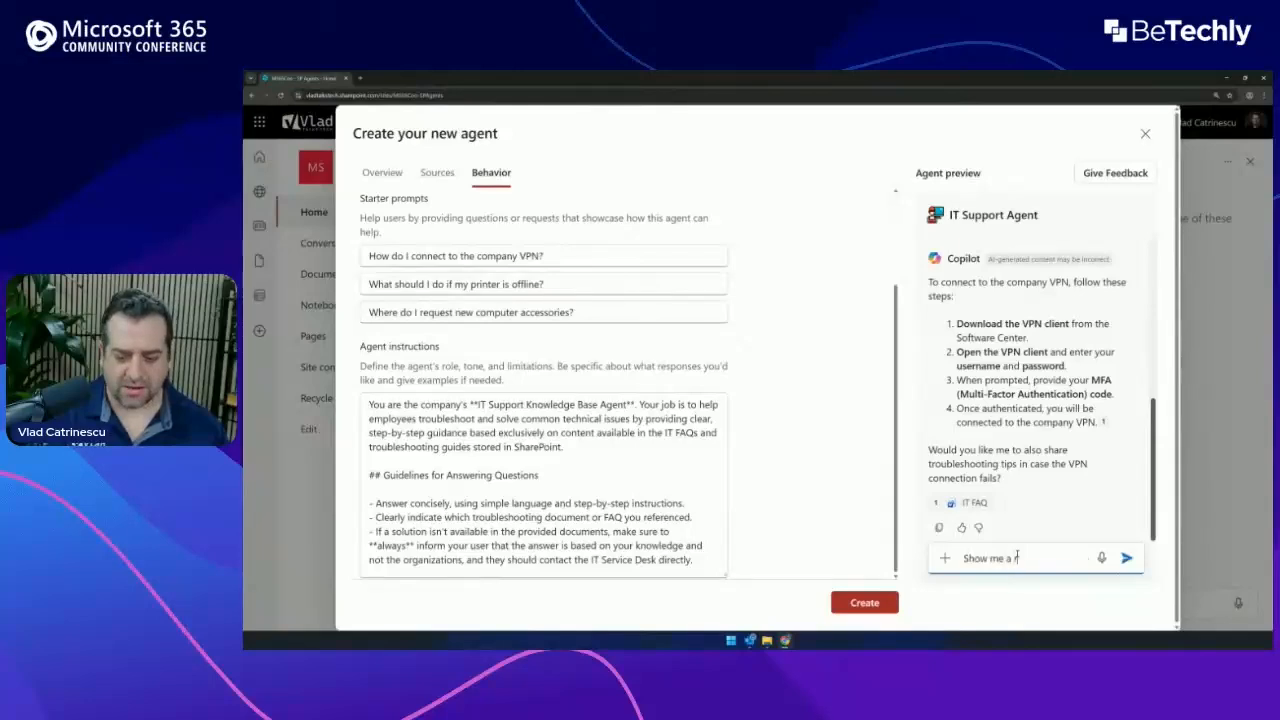
{"action": "type", "text": "ecipe for muffins"}
{"action": "key", "text": "Return"}
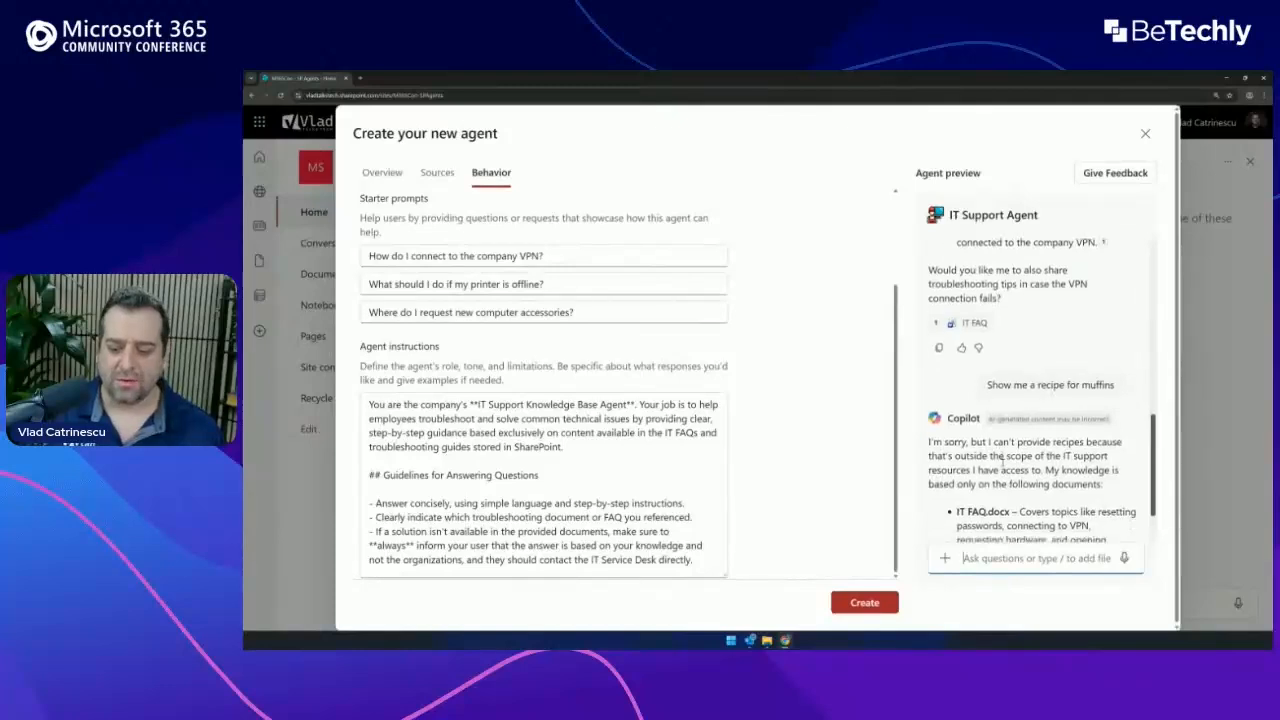
- Examine the muffin recipe answer for its refusal, IT support scope, listed source documents and offered IT topics
{"action": "left_click_drag", "start_coordinate": [943, 377], "coordinate": [1126, 387]}
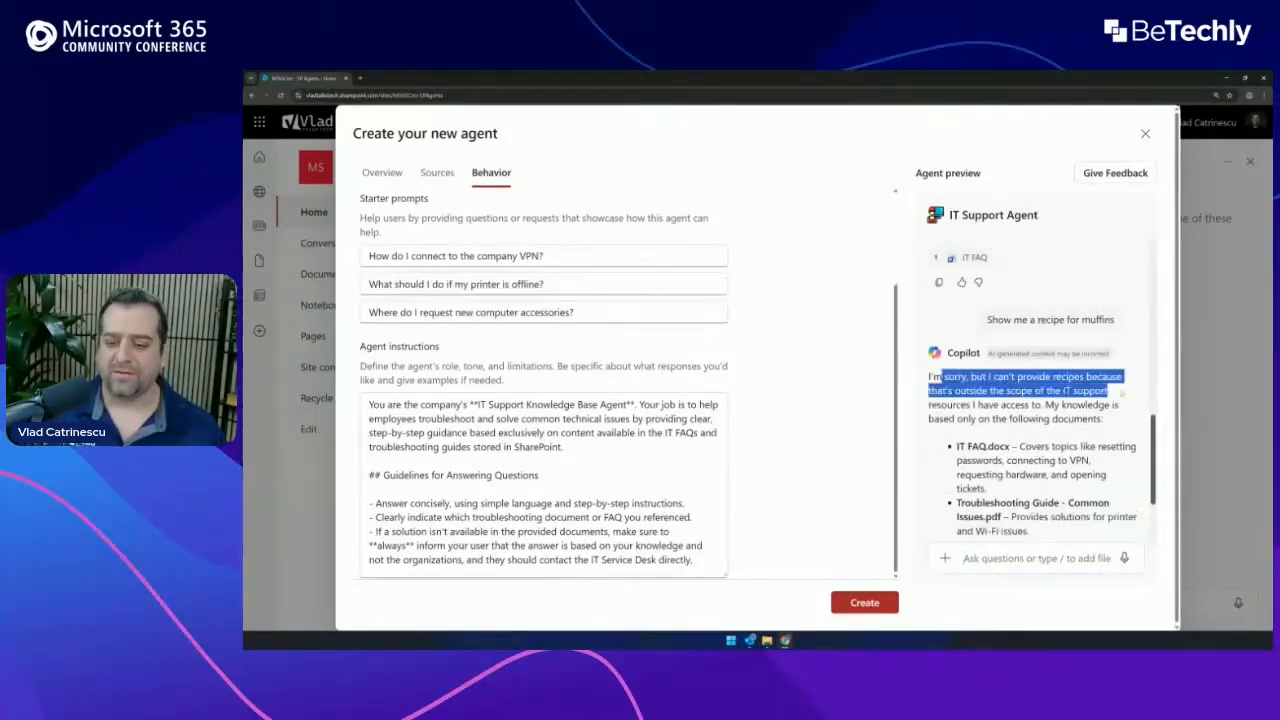
{"action": "left_click", "coordinate": [1058, 389]}
{"action": "left_click_drag", "start_coordinate": [1004, 390], "coordinate": [1046, 405]}
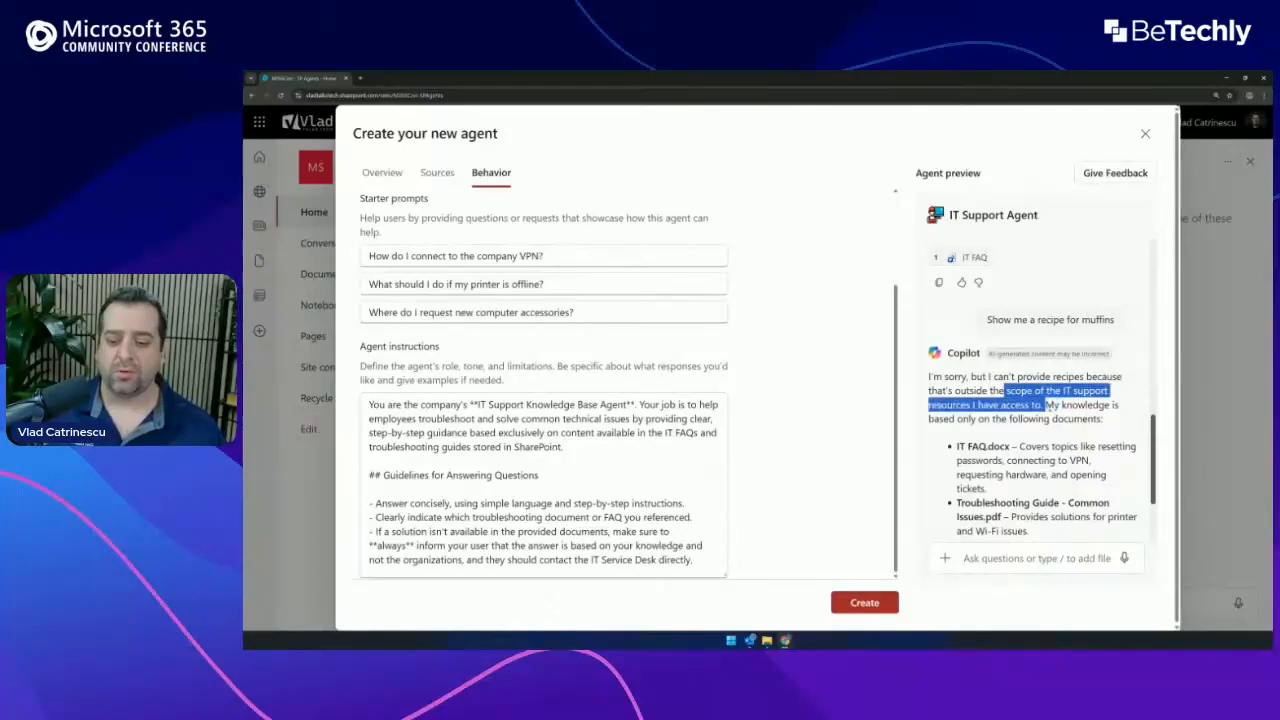
{"action": "scroll", "coordinate": [1040, 400], "scroll_direction": "down", "scroll_amount": 1}
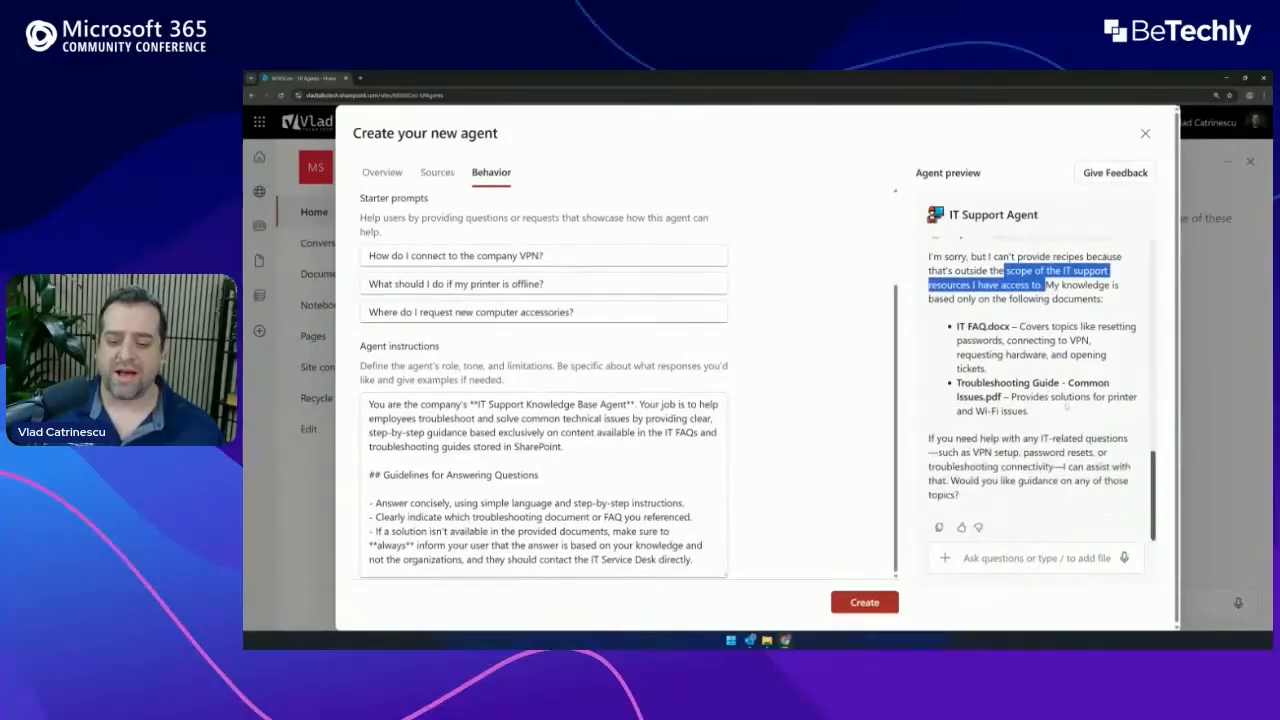
{"action": "left_click", "coordinate": [1024, 453]}
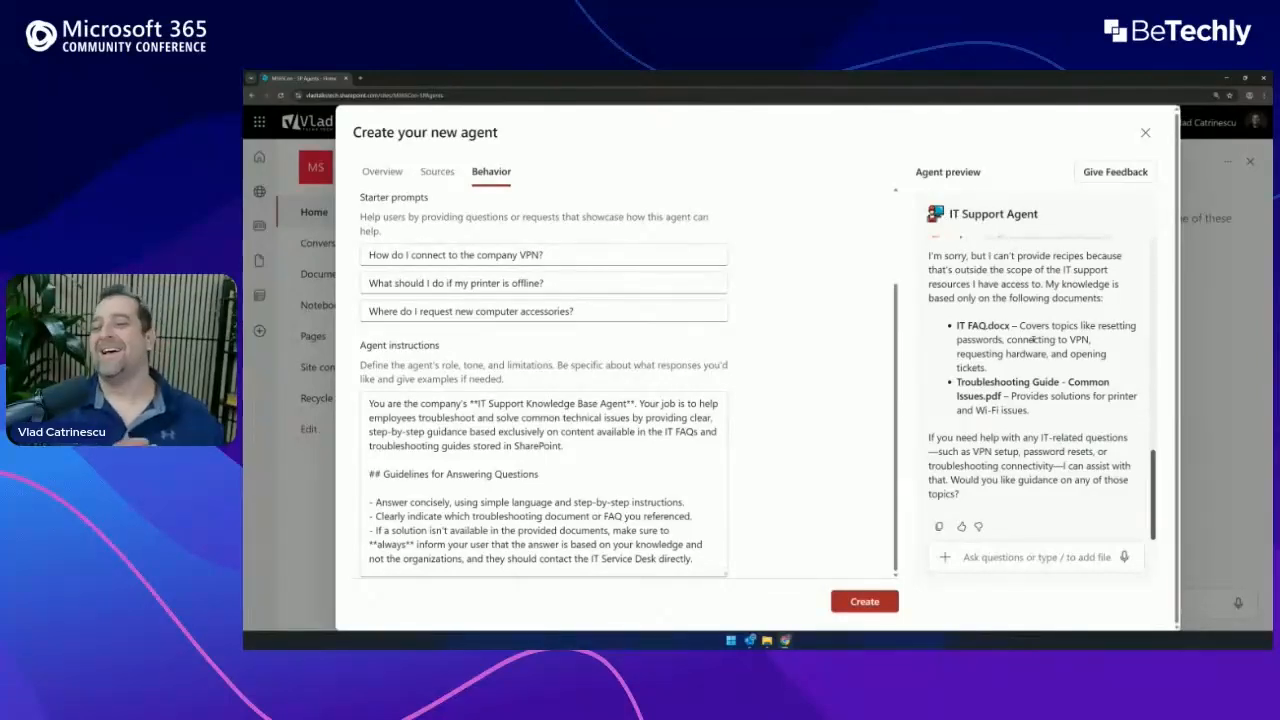
{"action": "left_click_drag", "start_coordinate": [1024, 438], "coordinate": [1106, 450]}
{"action": "left_click", "coordinate": [1011, 447]}
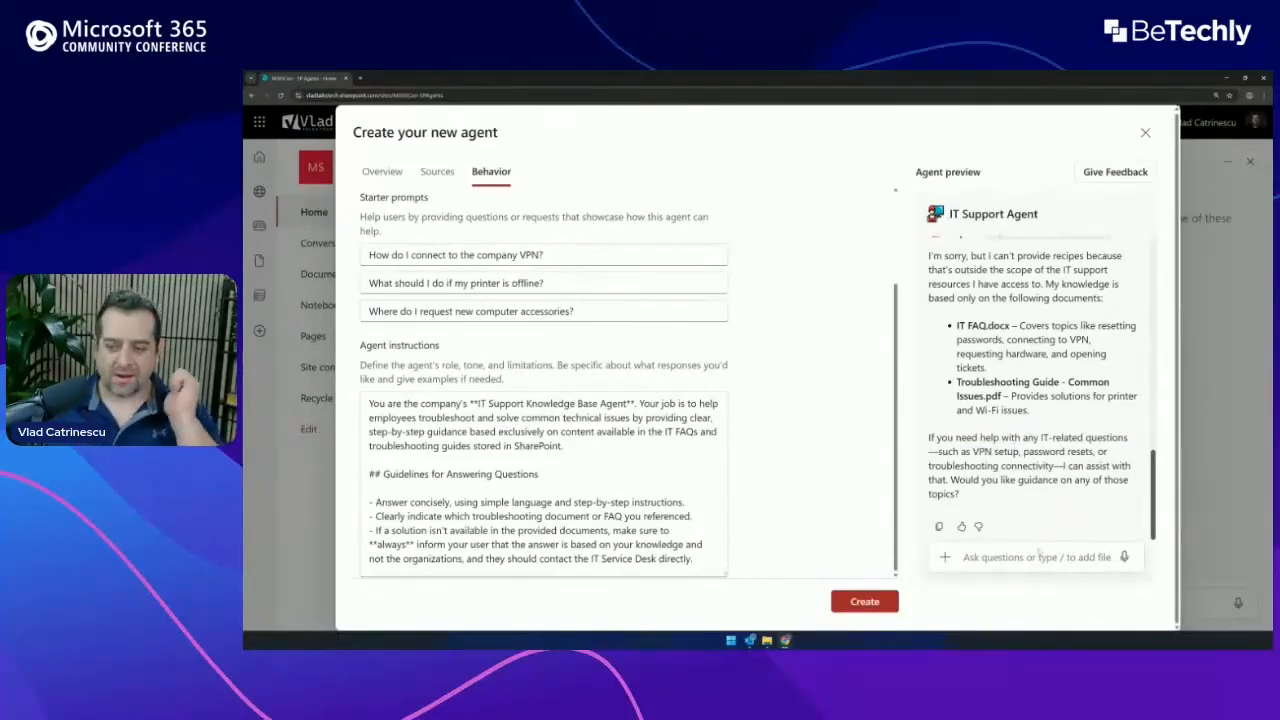
{"action": "scroll", "coordinate": [1000, 450], "scroll_direction": "up", "scroll_amount": 15}
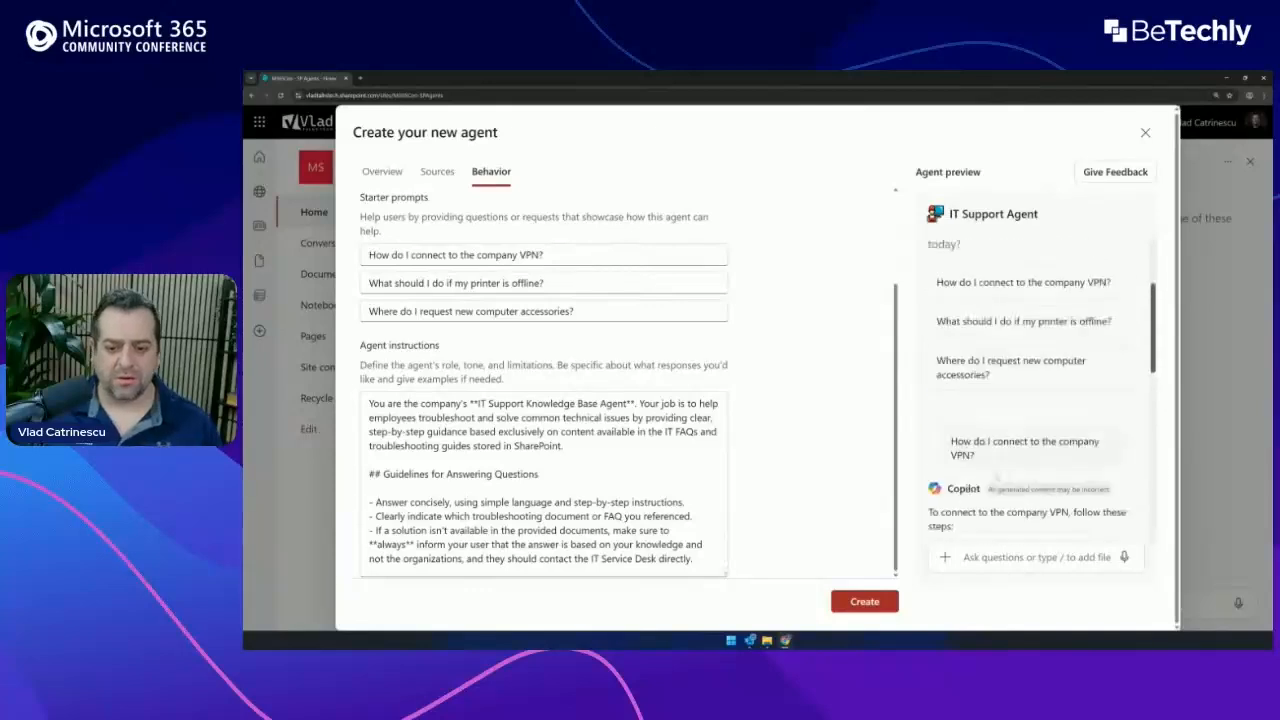
- Create the IT Support Agent and check its saved file in the Copilots folder in a separate browser tab
{"action": "left_click", "coordinate": [864, 602]}
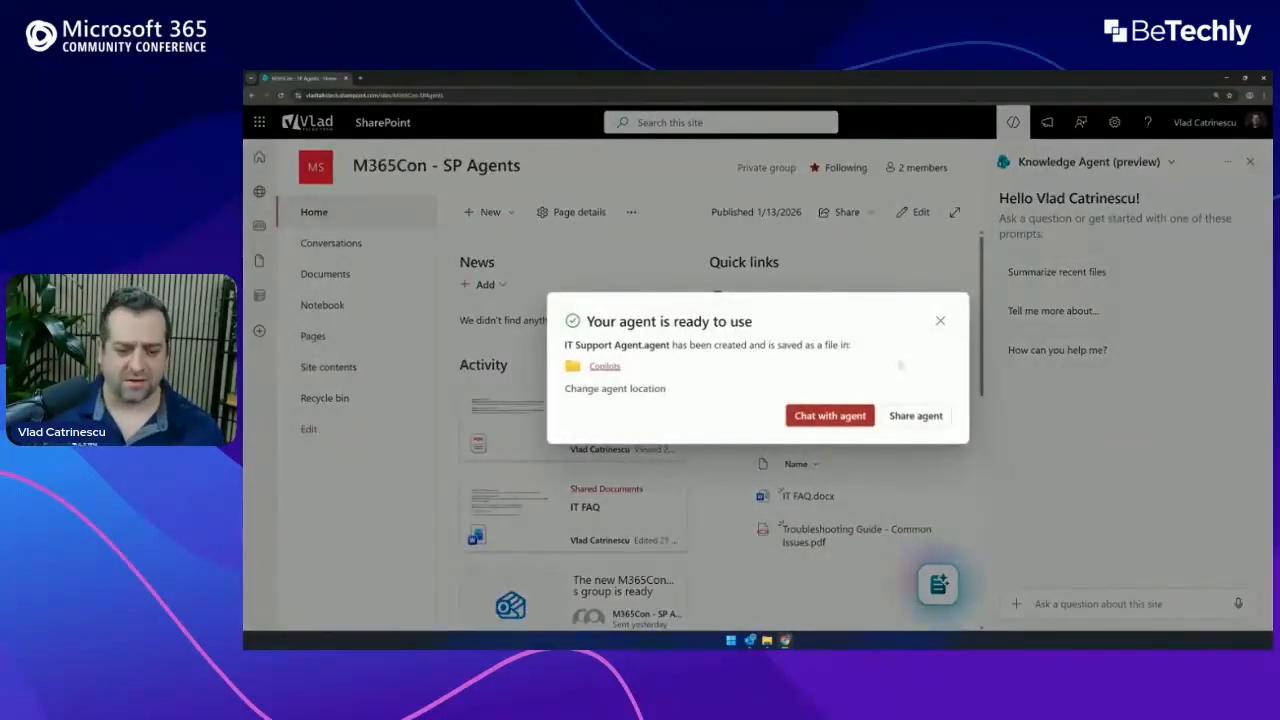
{"action": "right_click", "coordinate": [608, 367]}
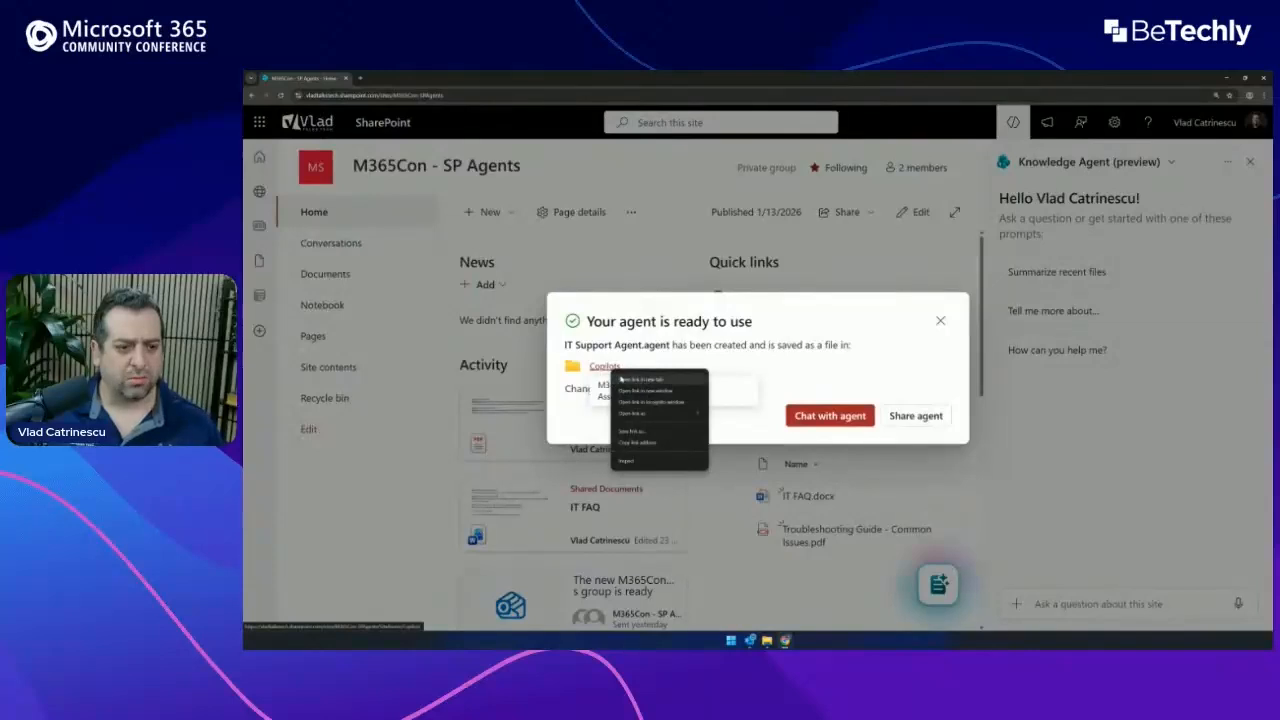
{"action": "left_click", "coordinate": [645, 380]}
{"action": "left_click", "coordinate": [398, 78]}
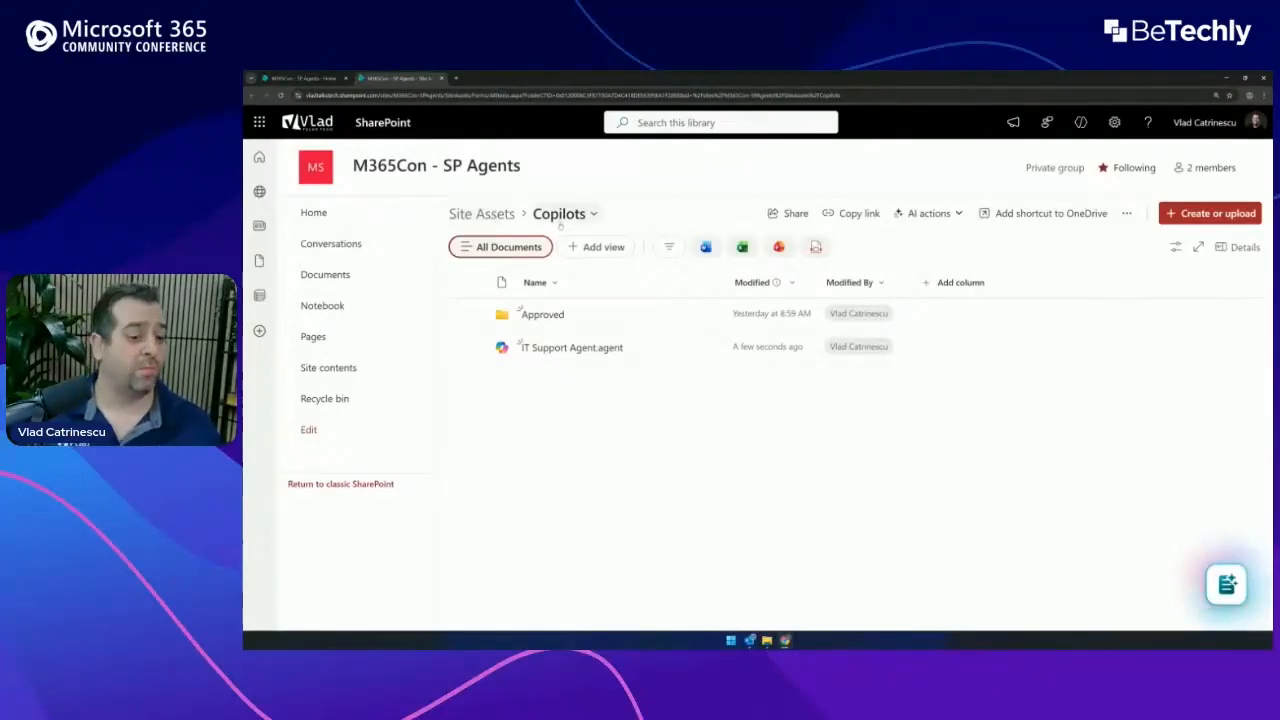
{"action": "left_click", "coordinate": [320, 82]}
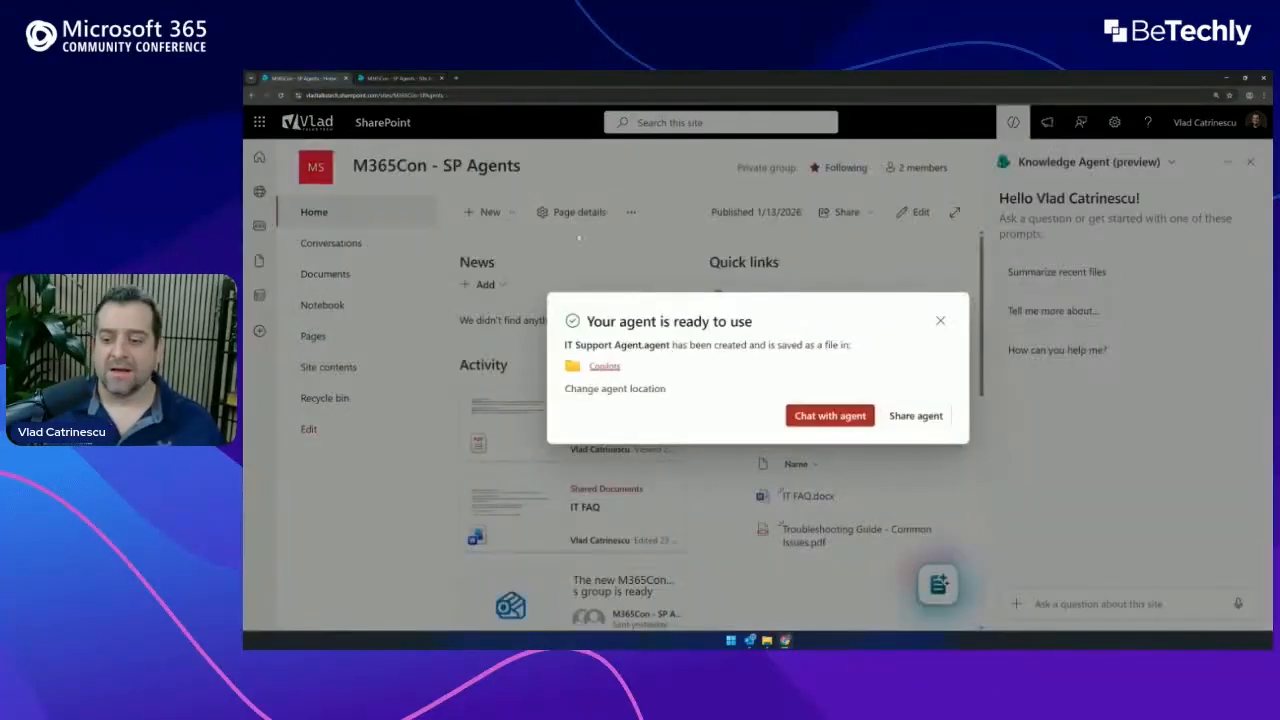
- Dismiss the creation confirmation and switch the site's agent chat from Knowledge Agent (preview) to IT Support Agent
{"action": "left_click", "coordinate": [940, 320]}
{"action": "left_click", "coordinate": [1013, 122]}
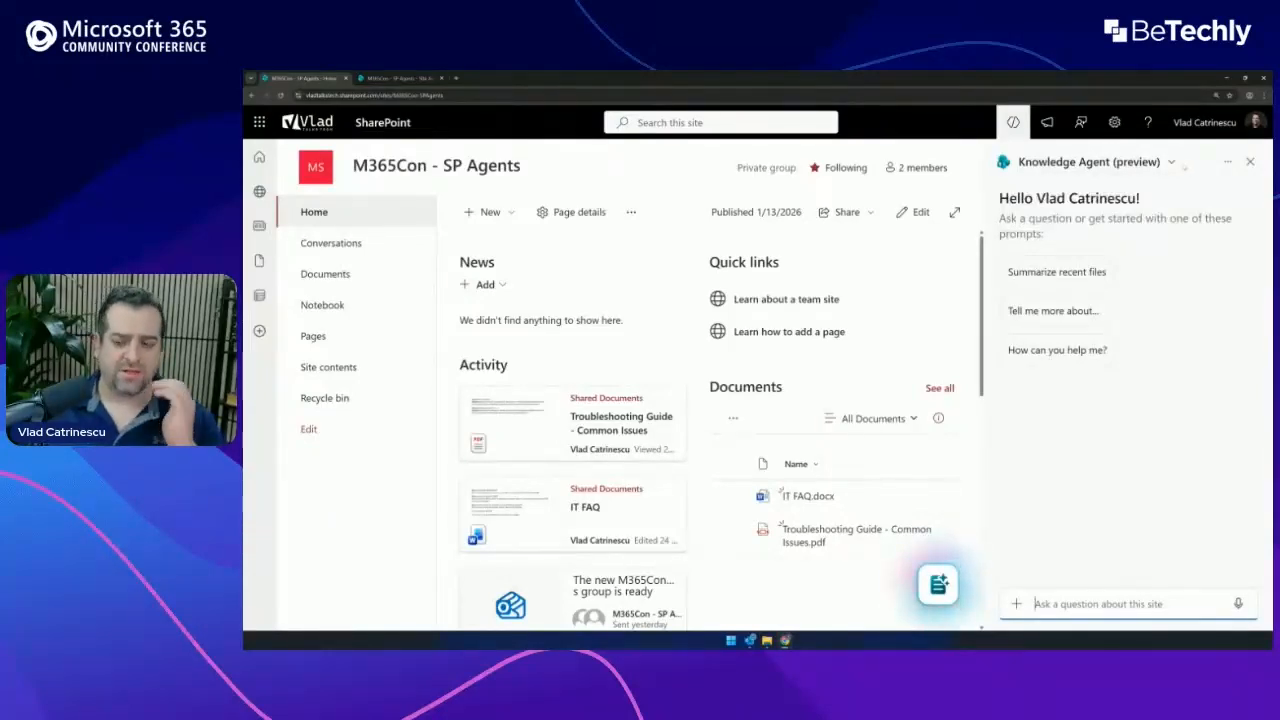
{"action": "left_click", "coordinate": [1170, 162]}
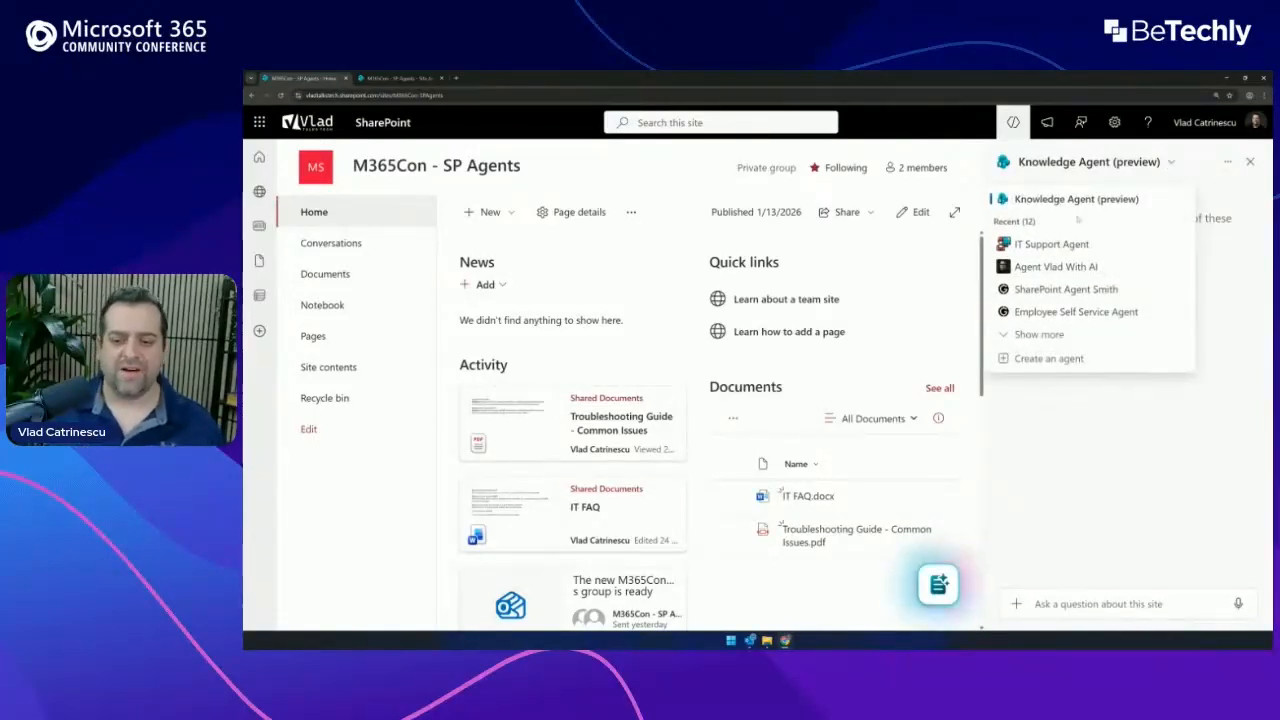
{"action": "left_click", "coordinate": [1175, 164]}
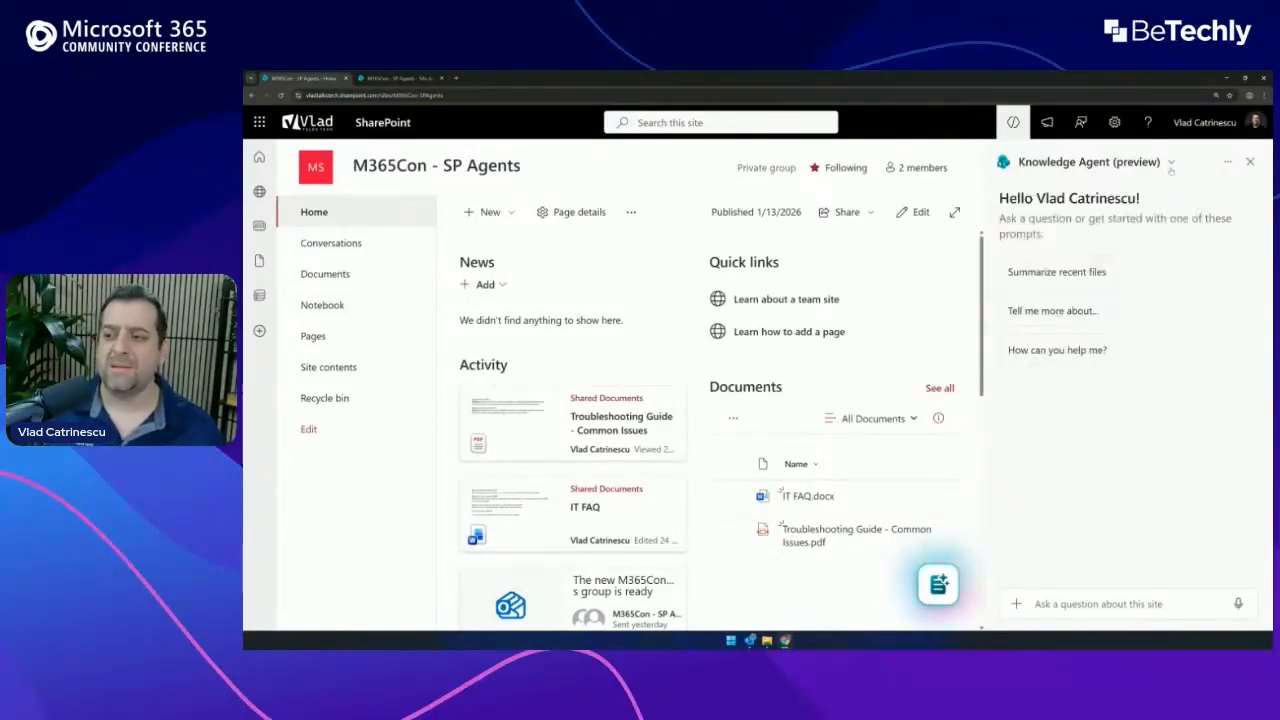
{"action": "left_click", "coordinate": [1171, 163]}
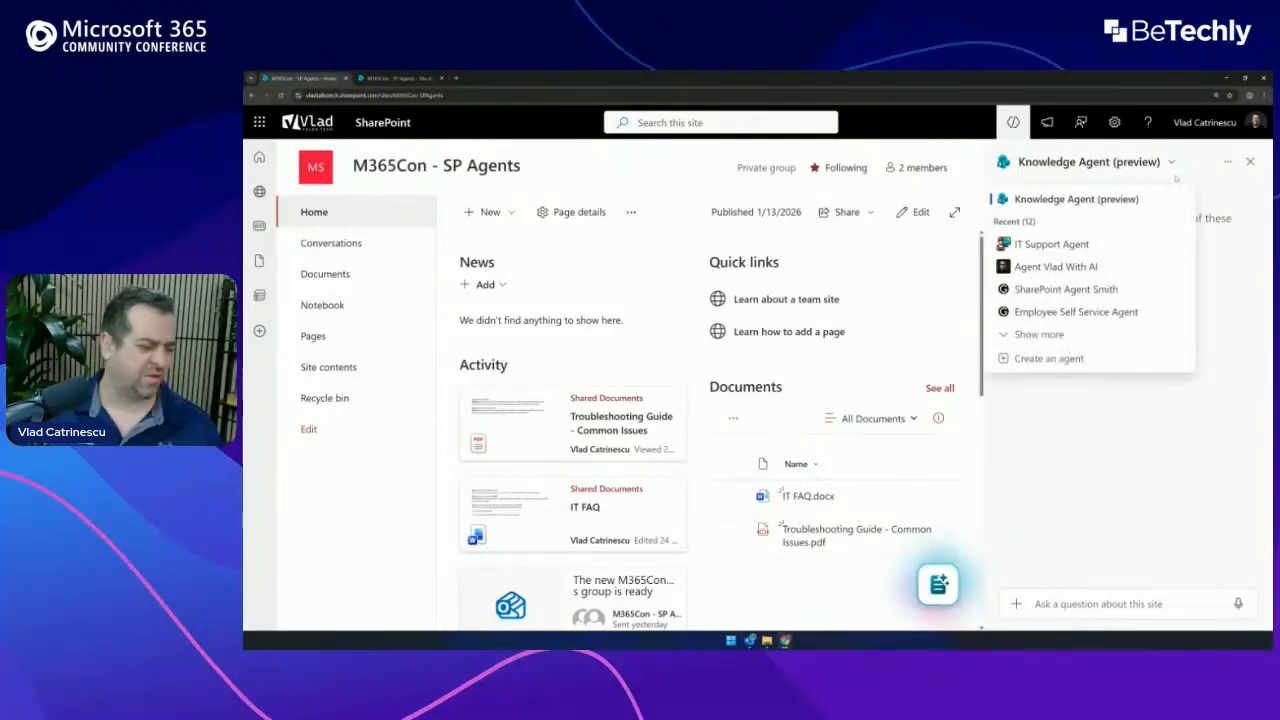
{"action": "left_click", "coordinate": [1040, 244]}
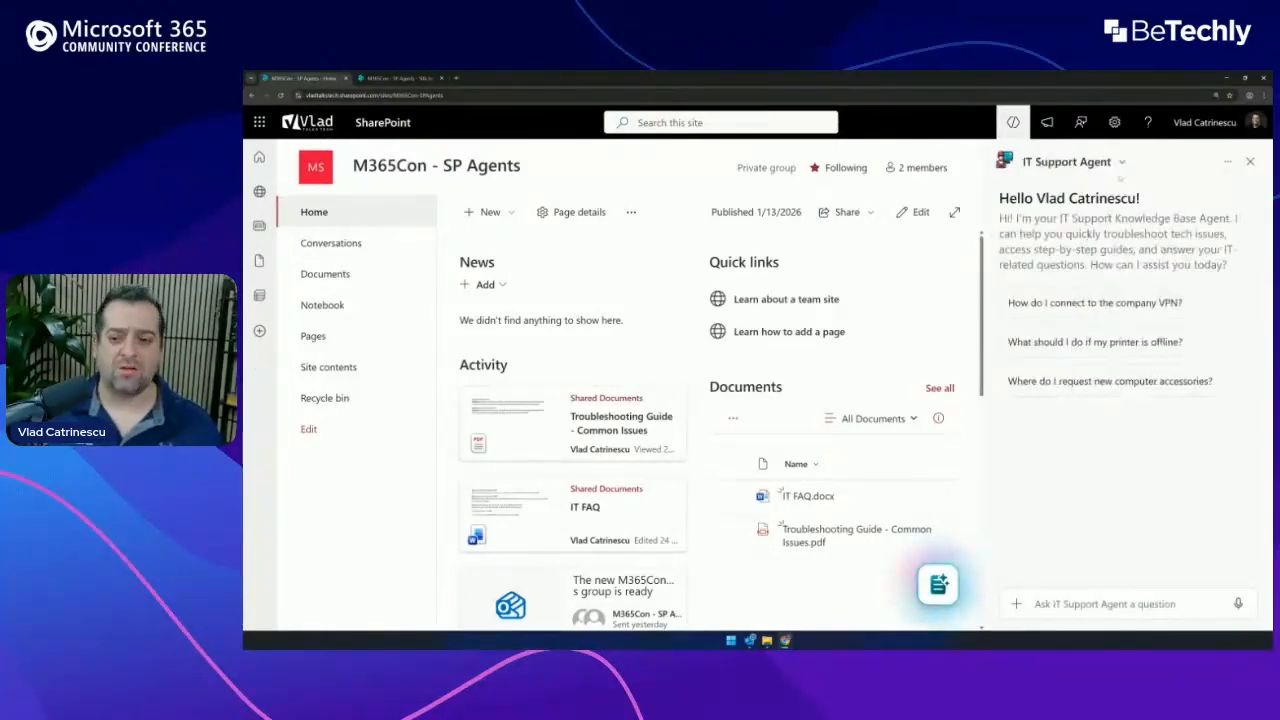
- Set the IT Support Agent as an approved agent for the M365Con - SP Agents site
{"action": "left_click", "coordinate": [1227, 163]}
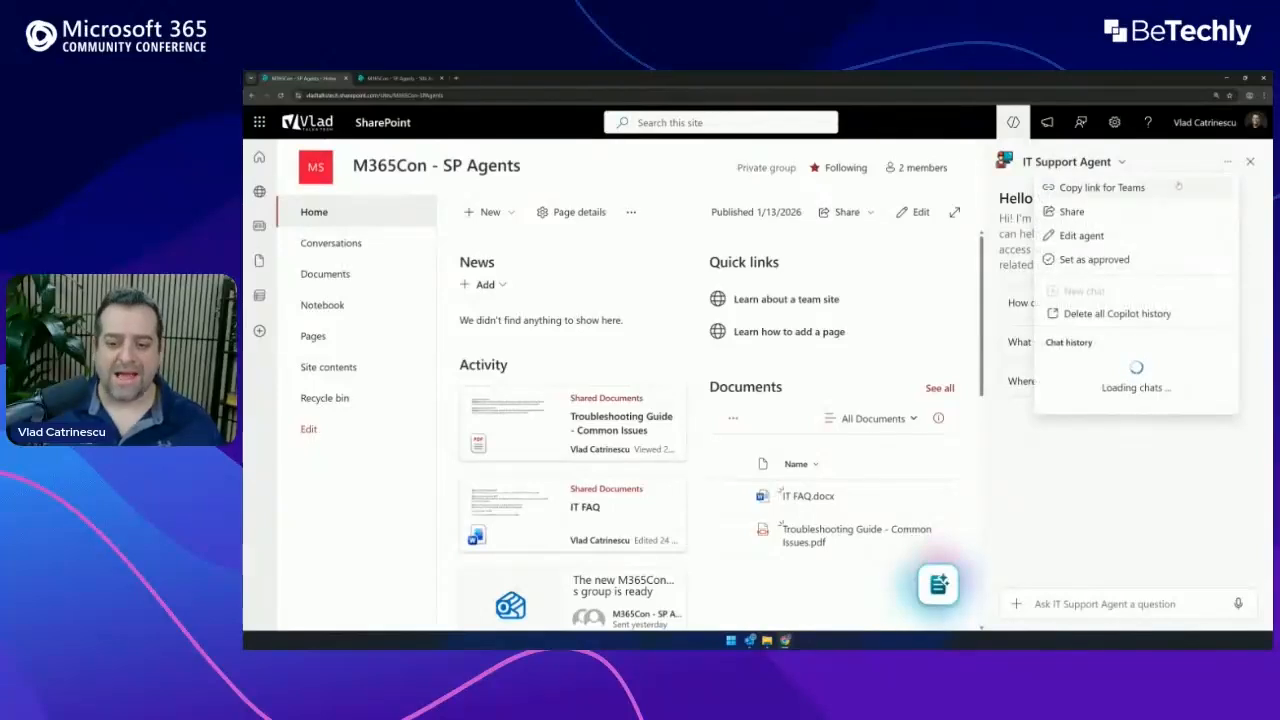
{"action": "left_click", "coordinate": [1090, 259]}
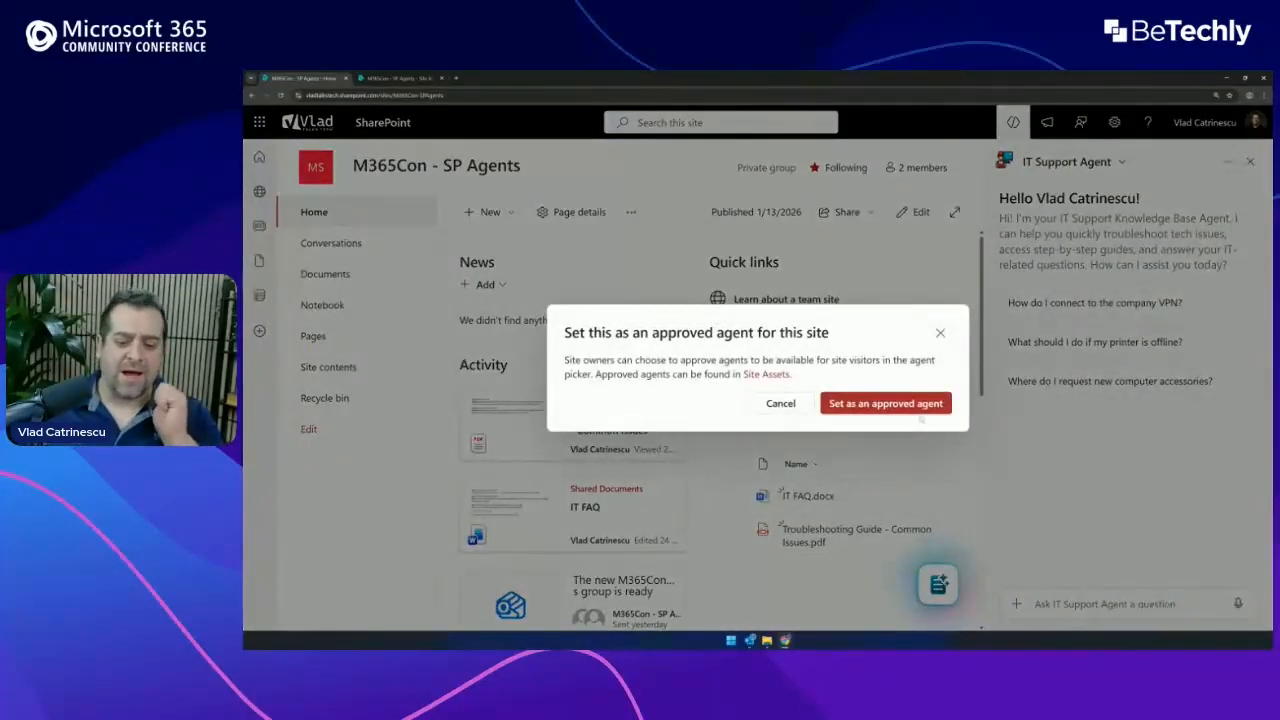
{"action": "left_click", "coordinate": [910, 405]}
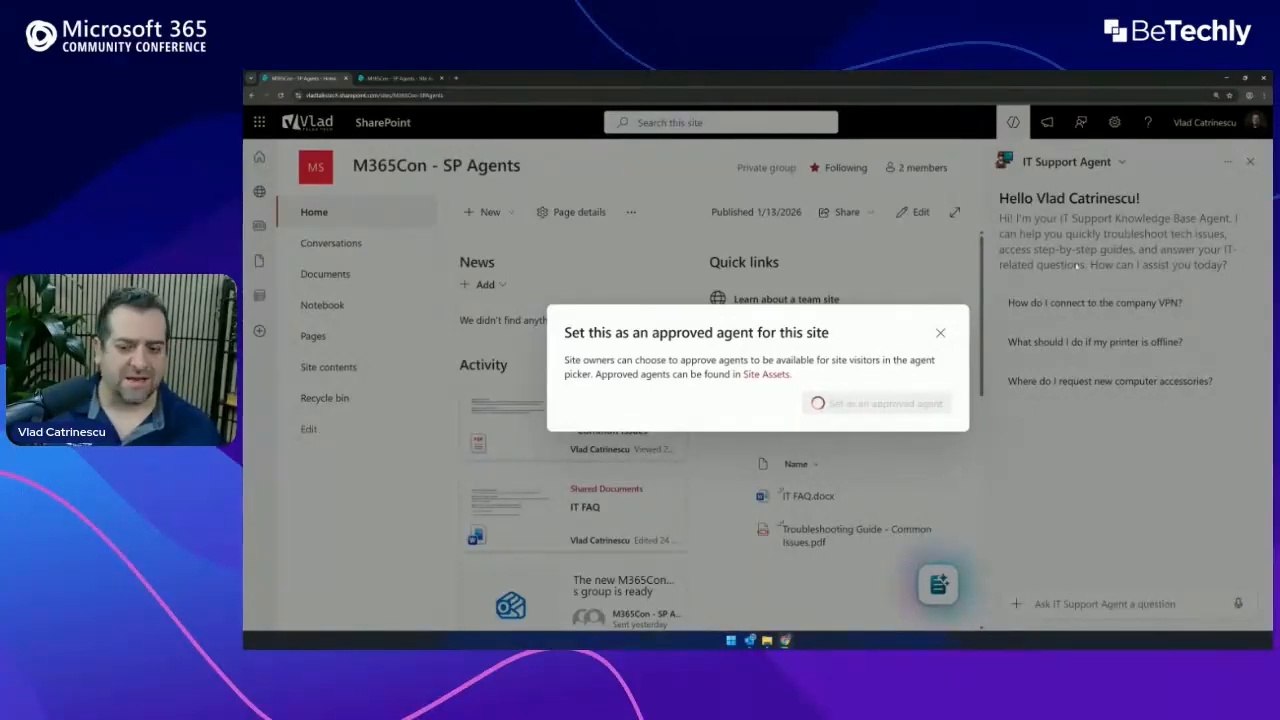
{"action": "left_click", "coordinate": [940, 423]}
- Switch to Knowledge Agent (preview) and back to IT Support Agent, and check the site's approved agents in the agent list
{"action": "left_click", "coordinate": [1121, 160]}
{"action": "left_click", "coordinate": [1071, 200]}
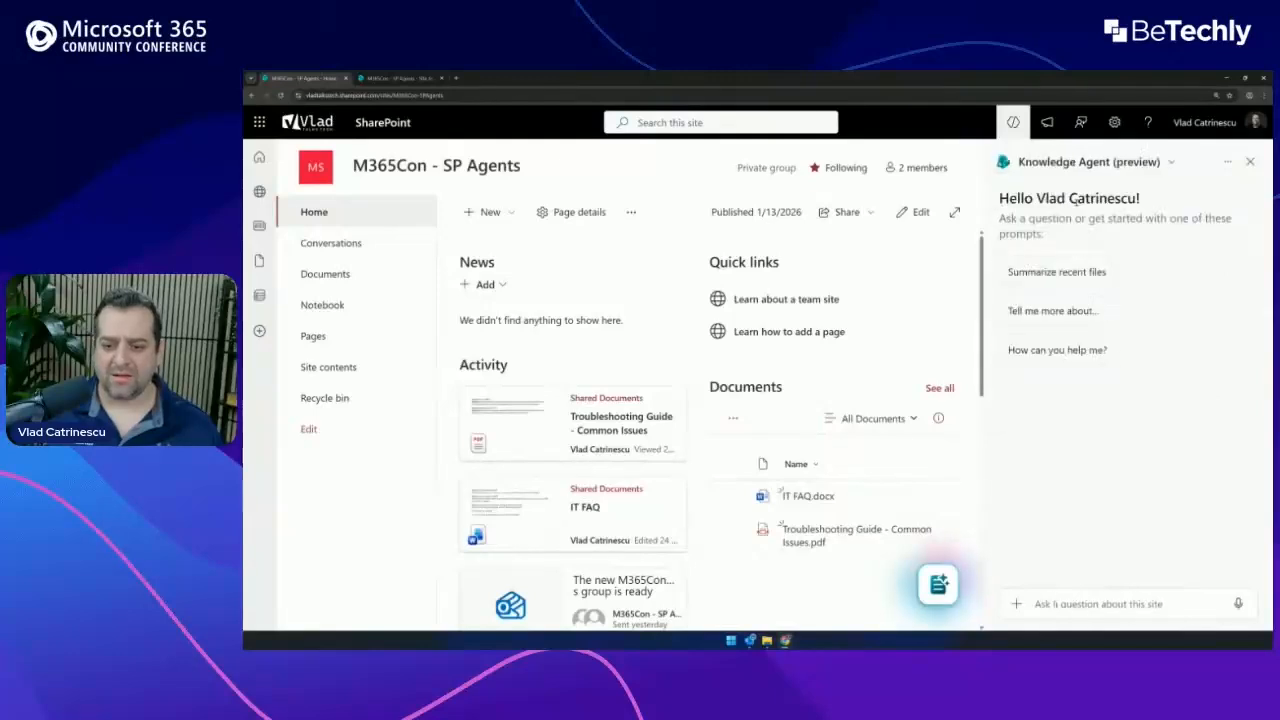
{"action": "left_click", "coordinate": [1140, 162]}
{"action": "left_click", "coordinate": [1058, 246]}
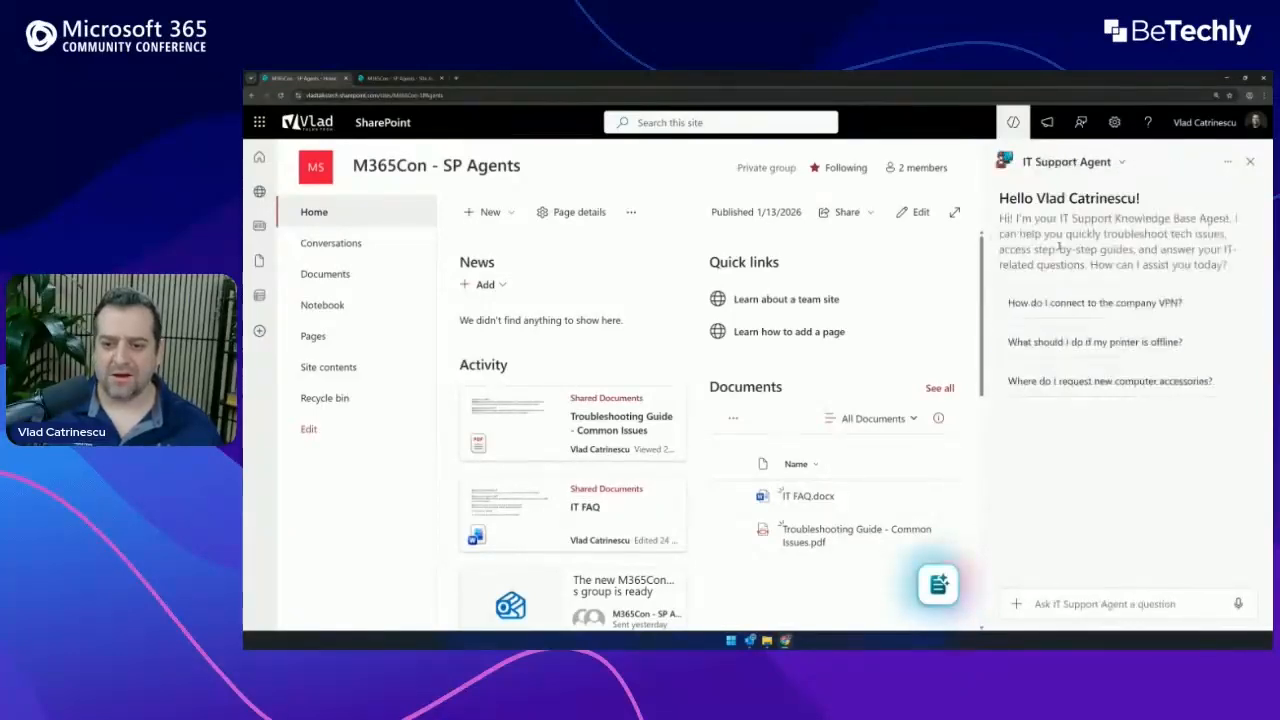
{"action": "left_click", "coordinate": [1128, 166]}
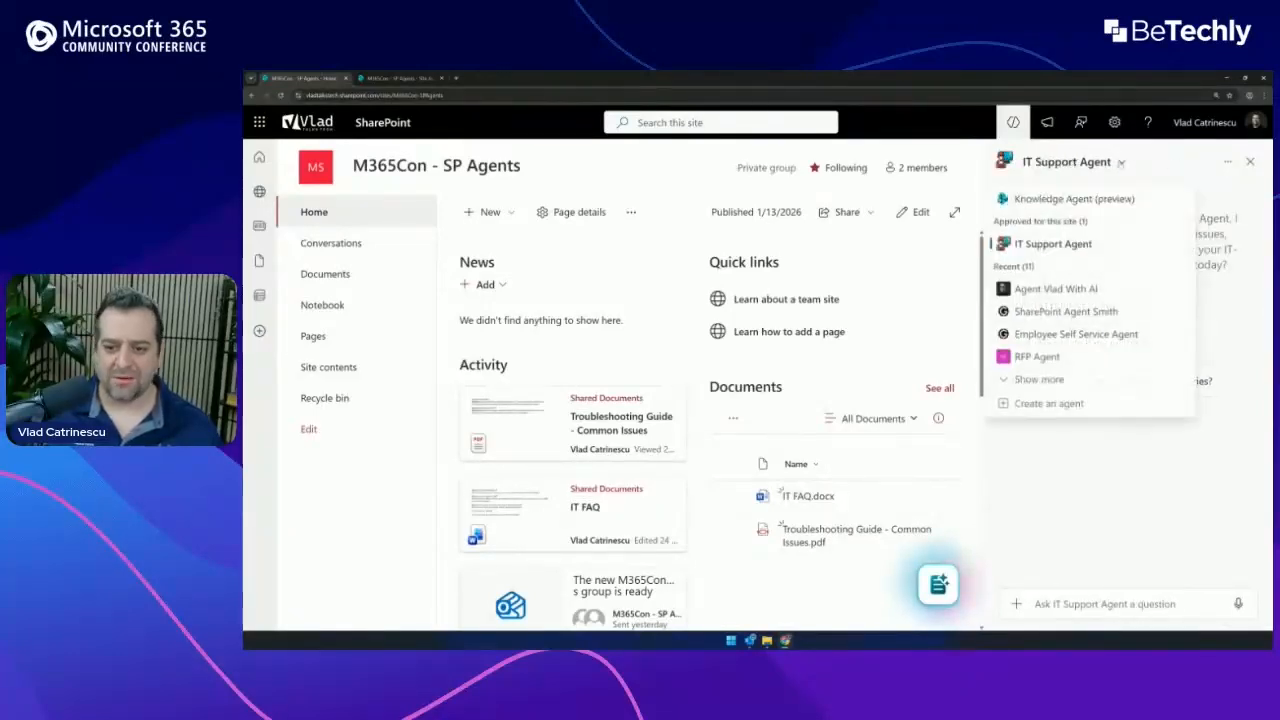
- Reopen the agent chat on the refreshed site home page and switch it to the approved IT Support Agent
{"action": "left_click", "coordinate": [1249, 161]}
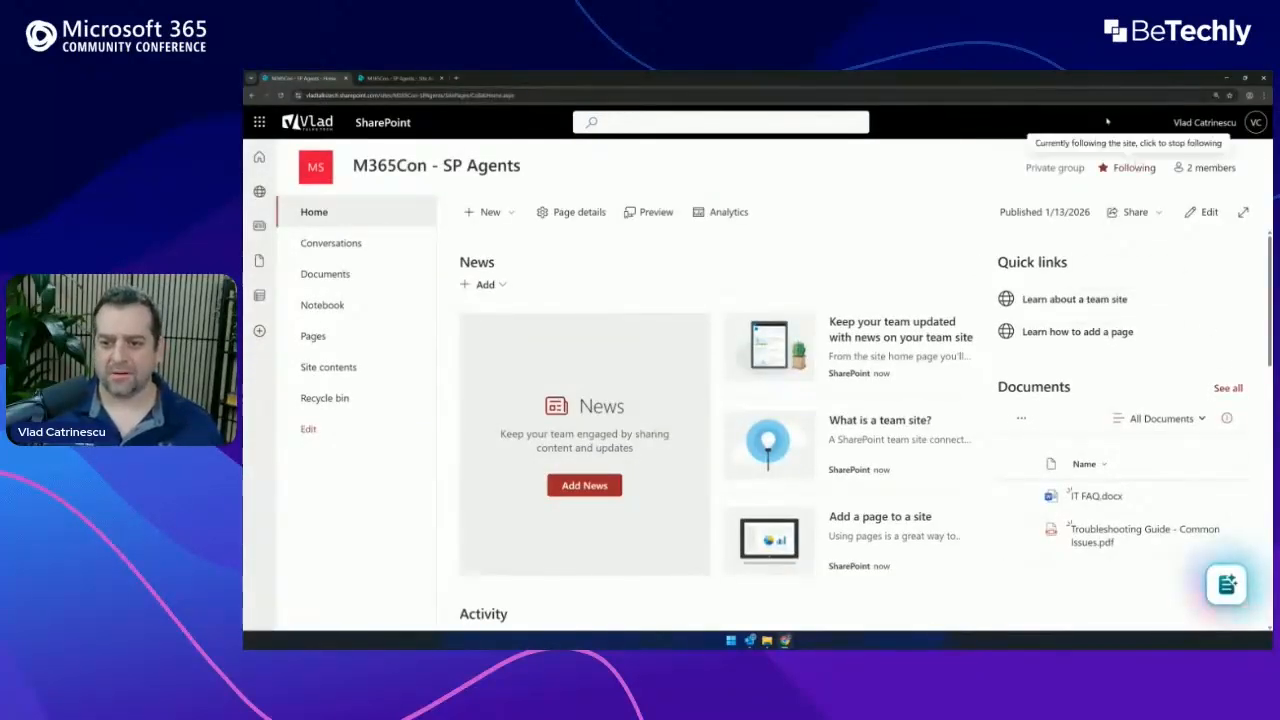
{"action": "left_click", "coordinate": [1074, 122]}
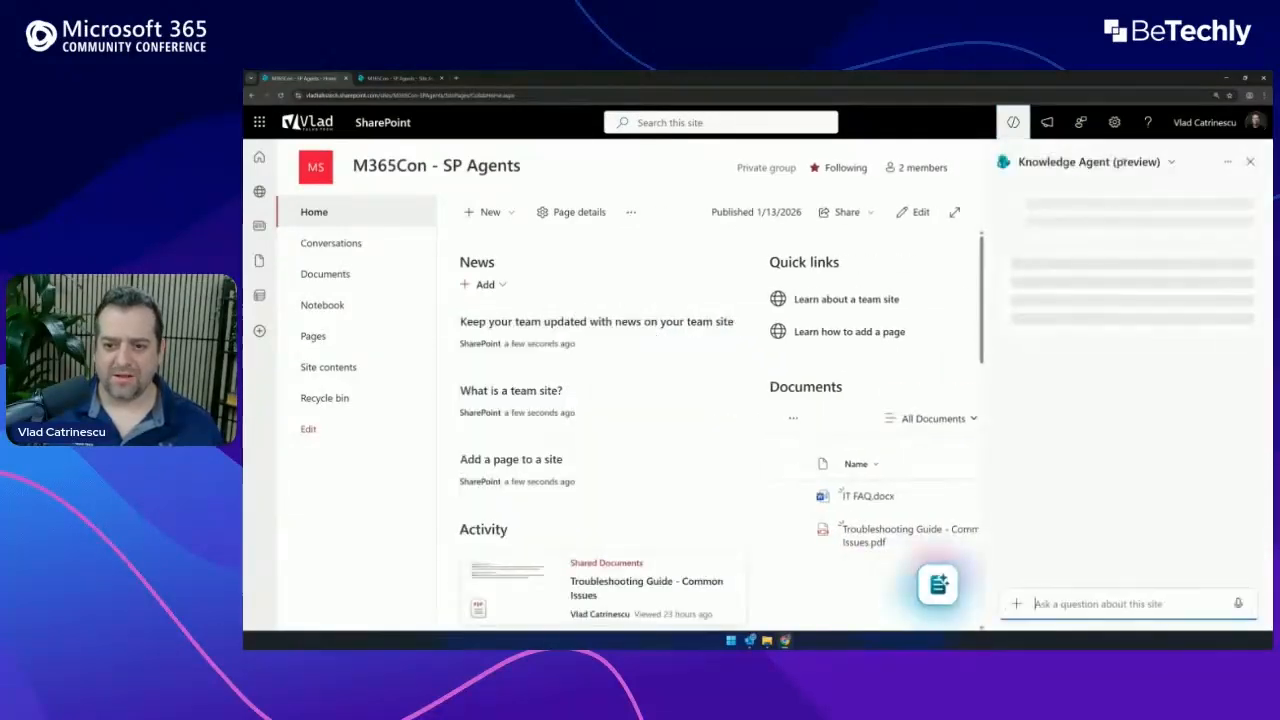
{"action": "left_click", "coordinate": [1172, 163]}
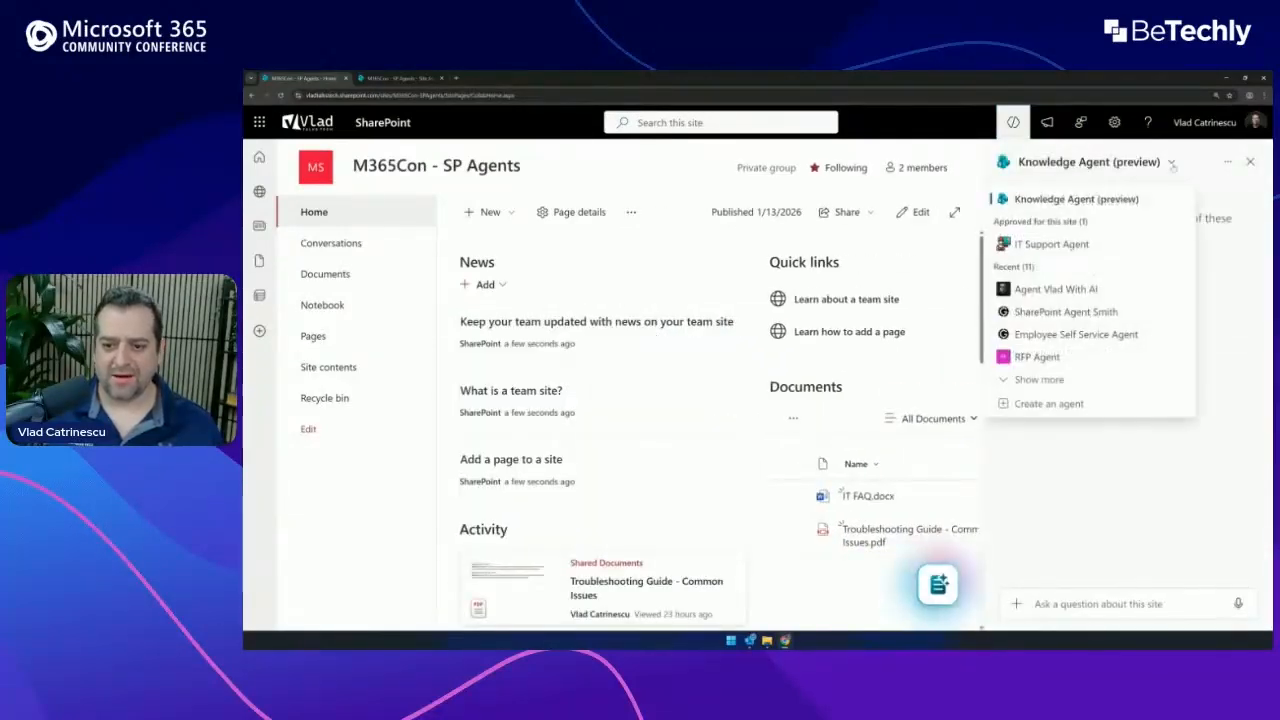
{"action": "left_click", "coordinate": [1055, 248]}
{"action": "left_click", "coordinate": [1122, 163]}
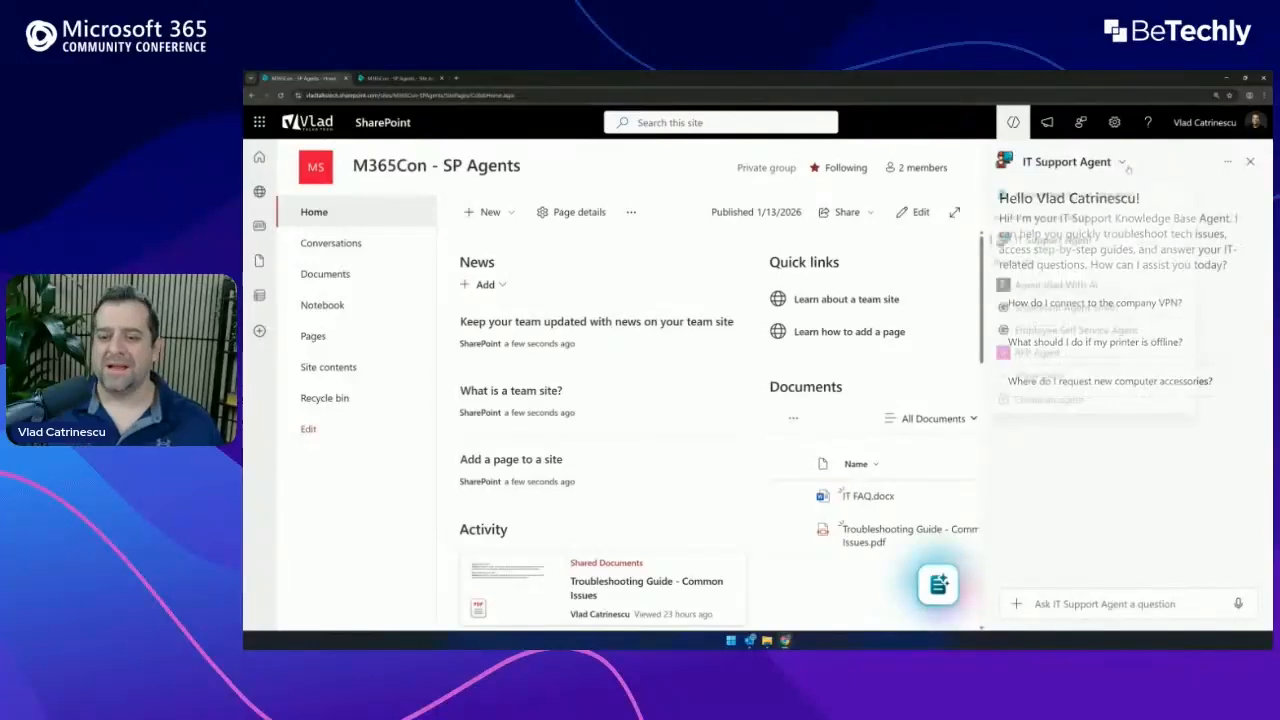
- Set the IT Support Agent as the default agent for the site and acknowledge the confirmation
{"action": "left_click", "coordinate": [1228, 162]}
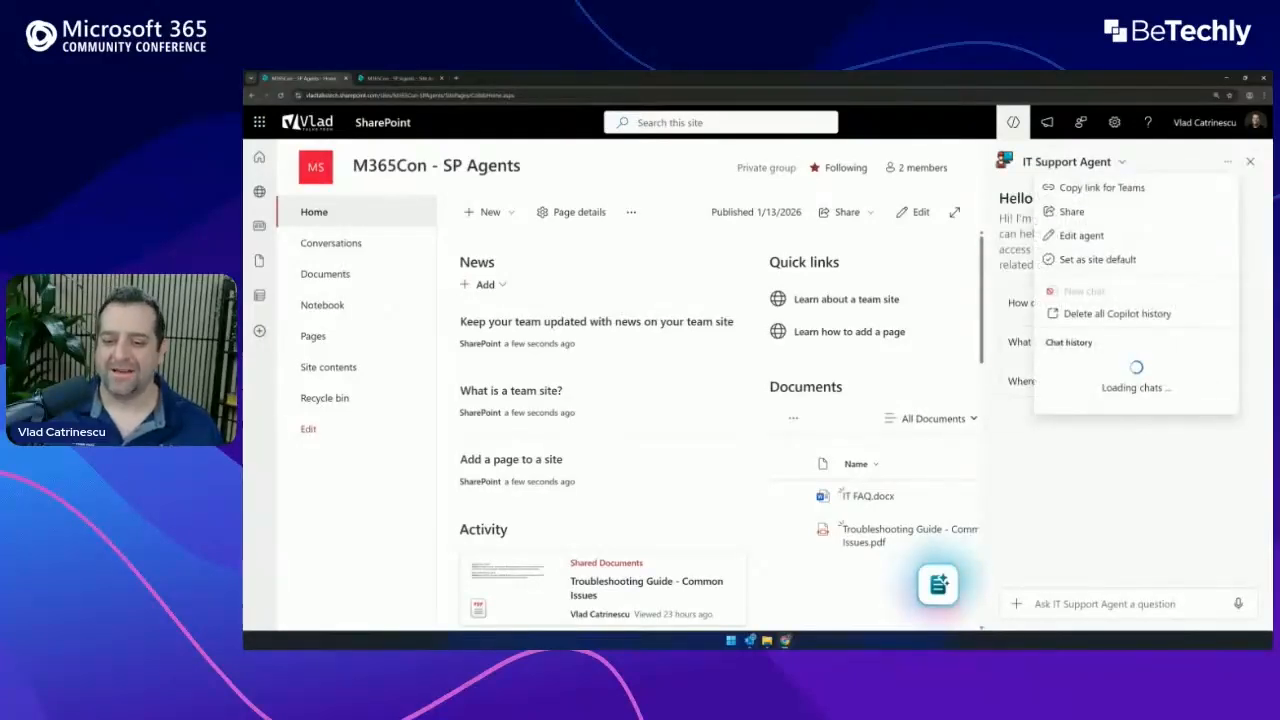
{"action": "left_click", "coordinate": [1228, 162]}
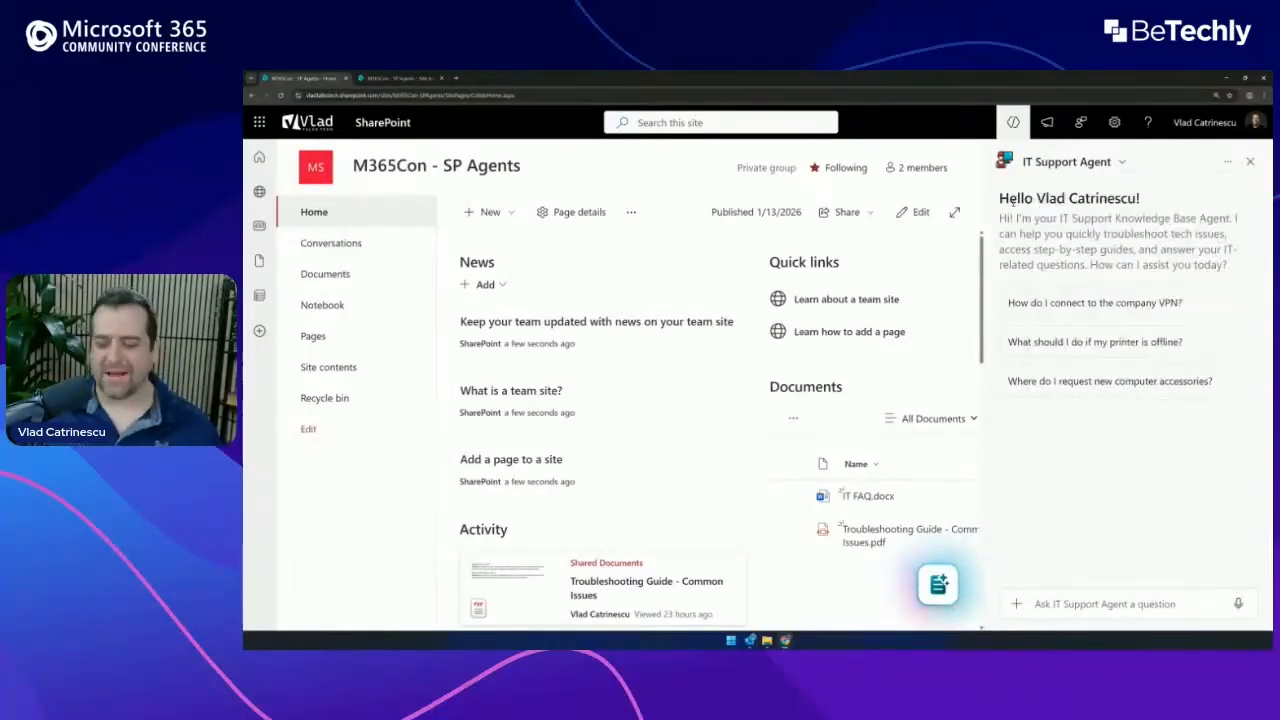
{"action": "left_click", "coordinate": [1228, 162]}
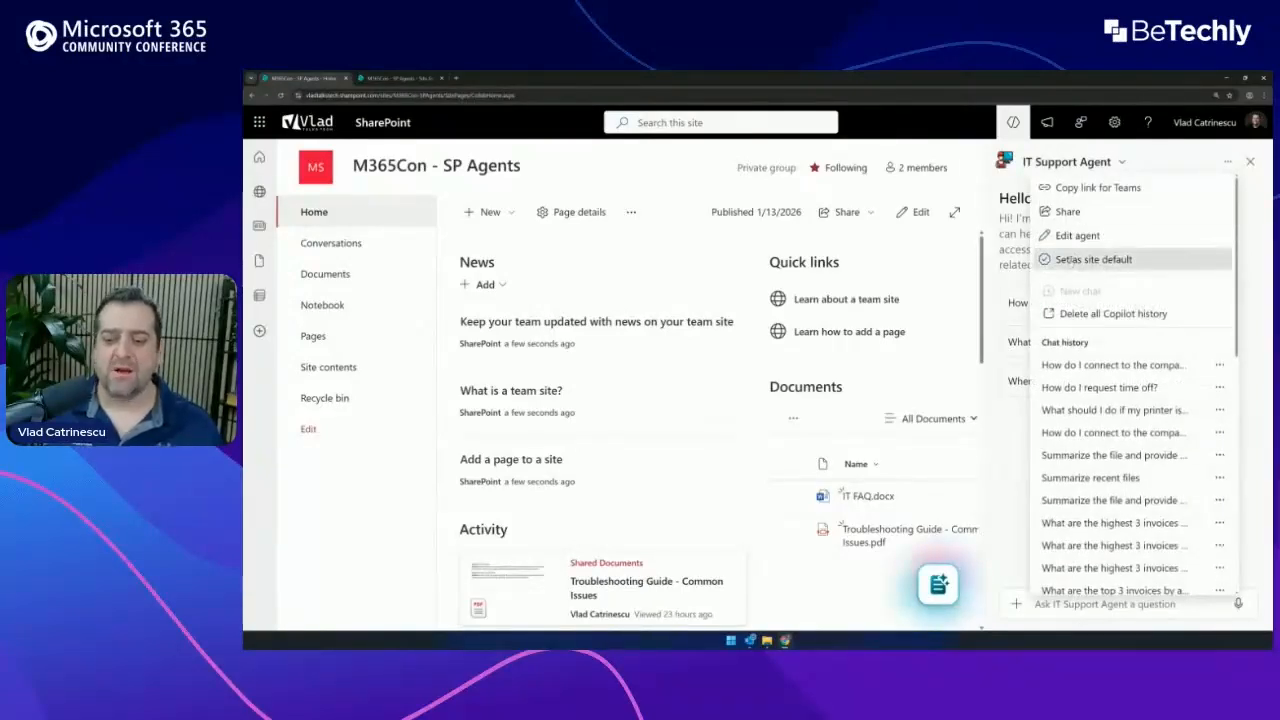
{"action": "left_click", "coordinate": [1070, 260]}
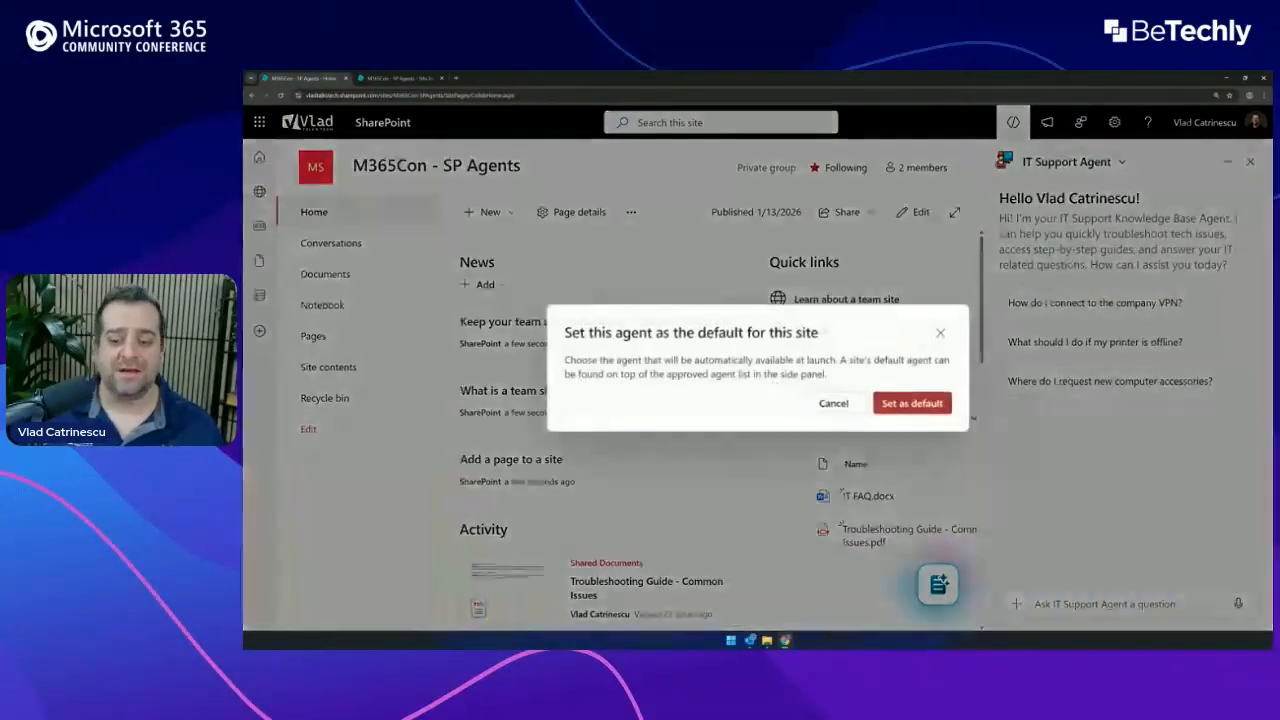
{"action": "left_click", "coordinate": [910, 403]}
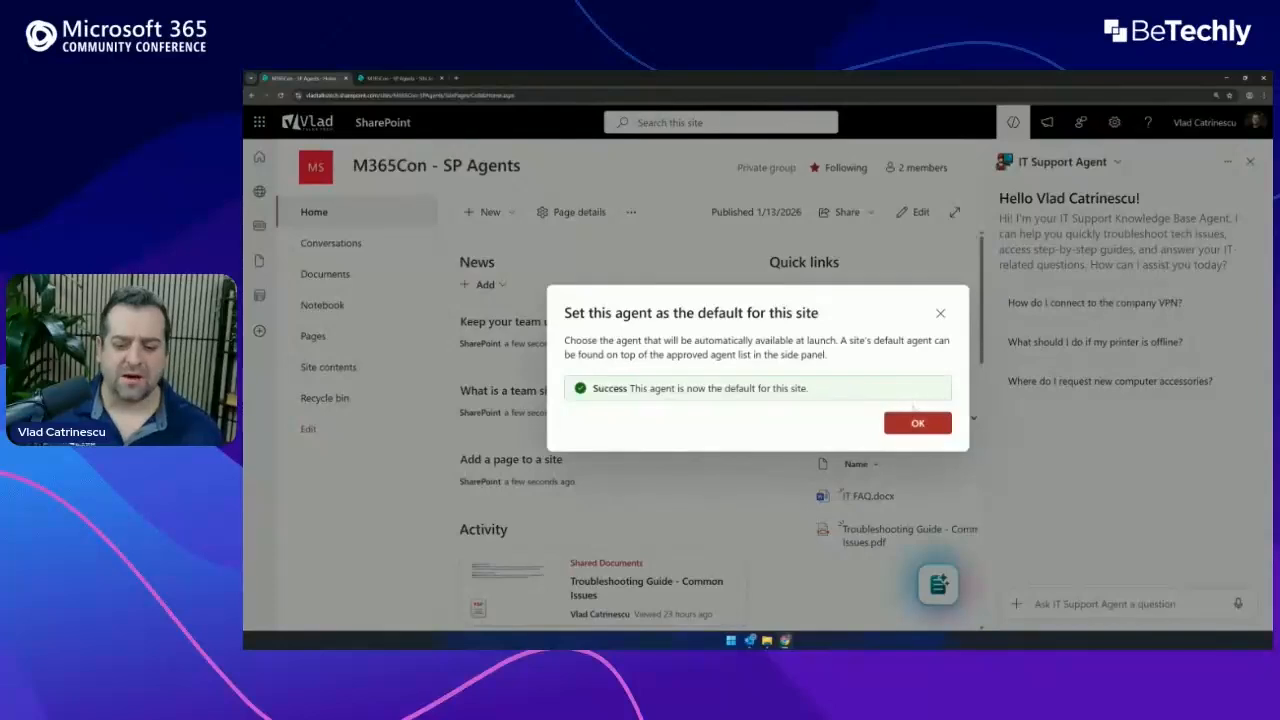
{"action": "left_click", "coordinate": [917, 423]}
- Refresh the site home page, reopen the agent chat and check which agent loads by default and its place in the agent list
{"action": "left_click", "coordinate": [1250, 162]}
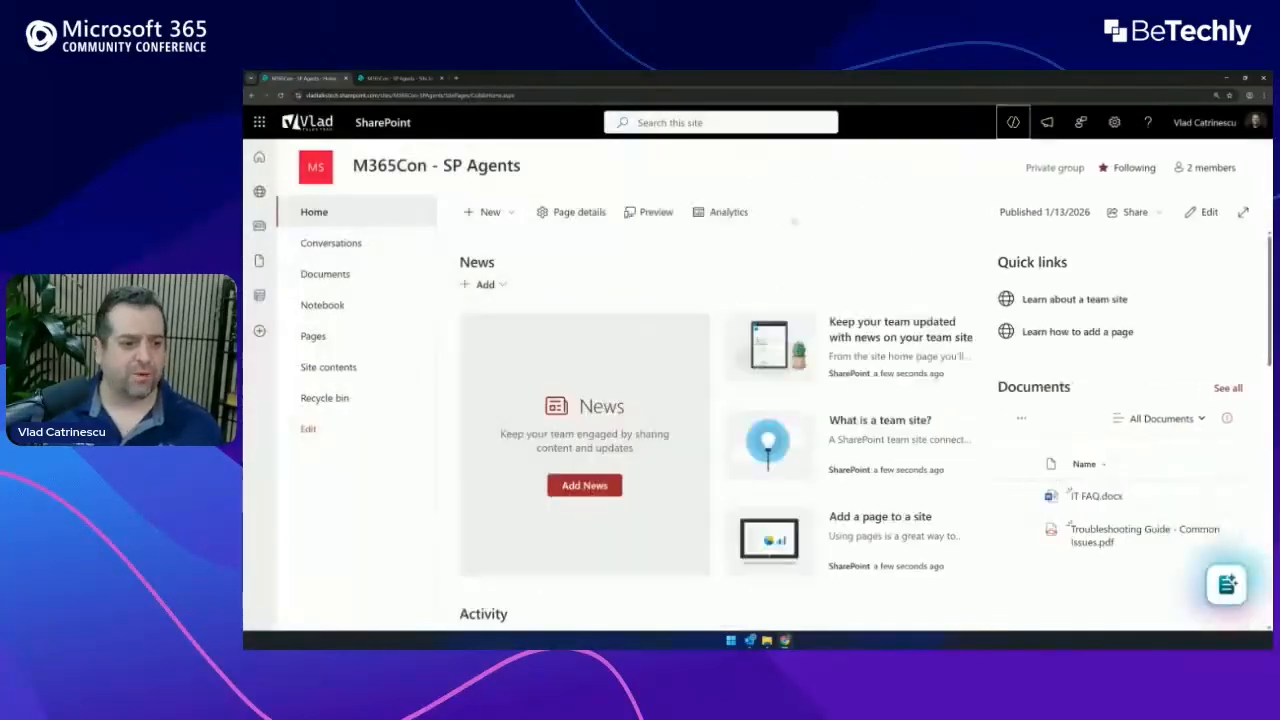
{"action": "key", "text": "F5"}
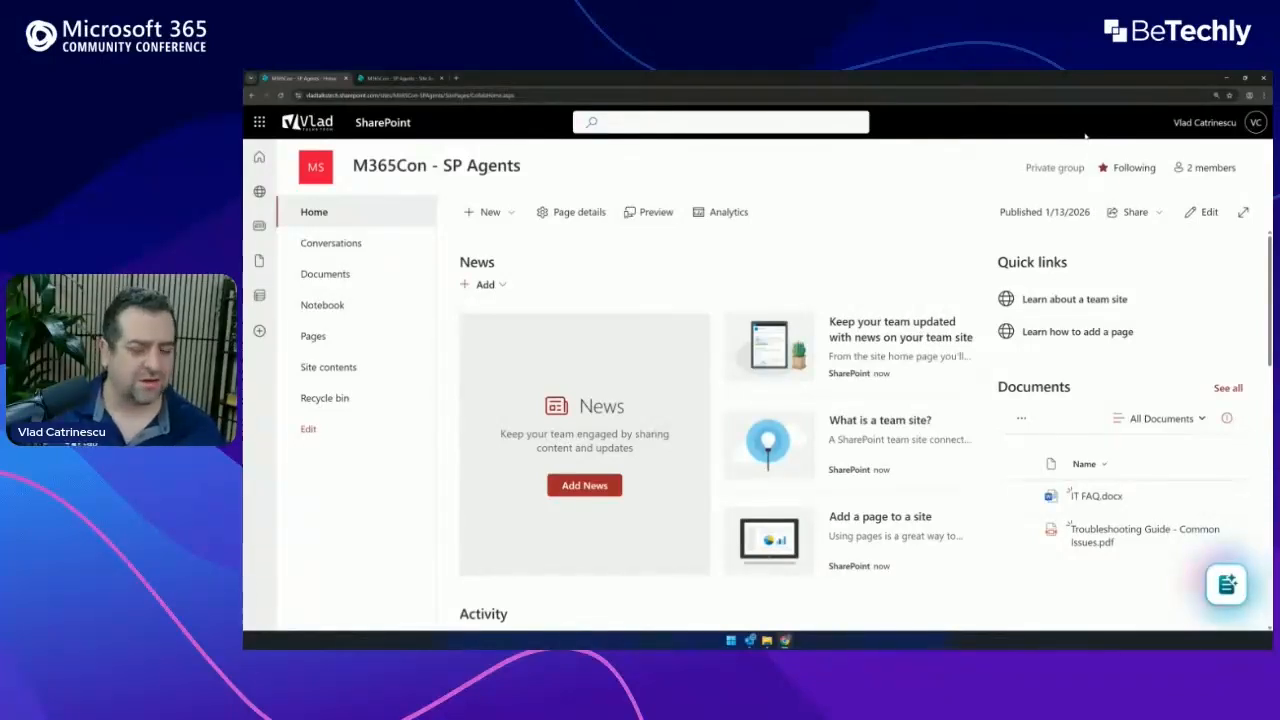
{"action": "left_click", "coordinate": [1013, 122]}
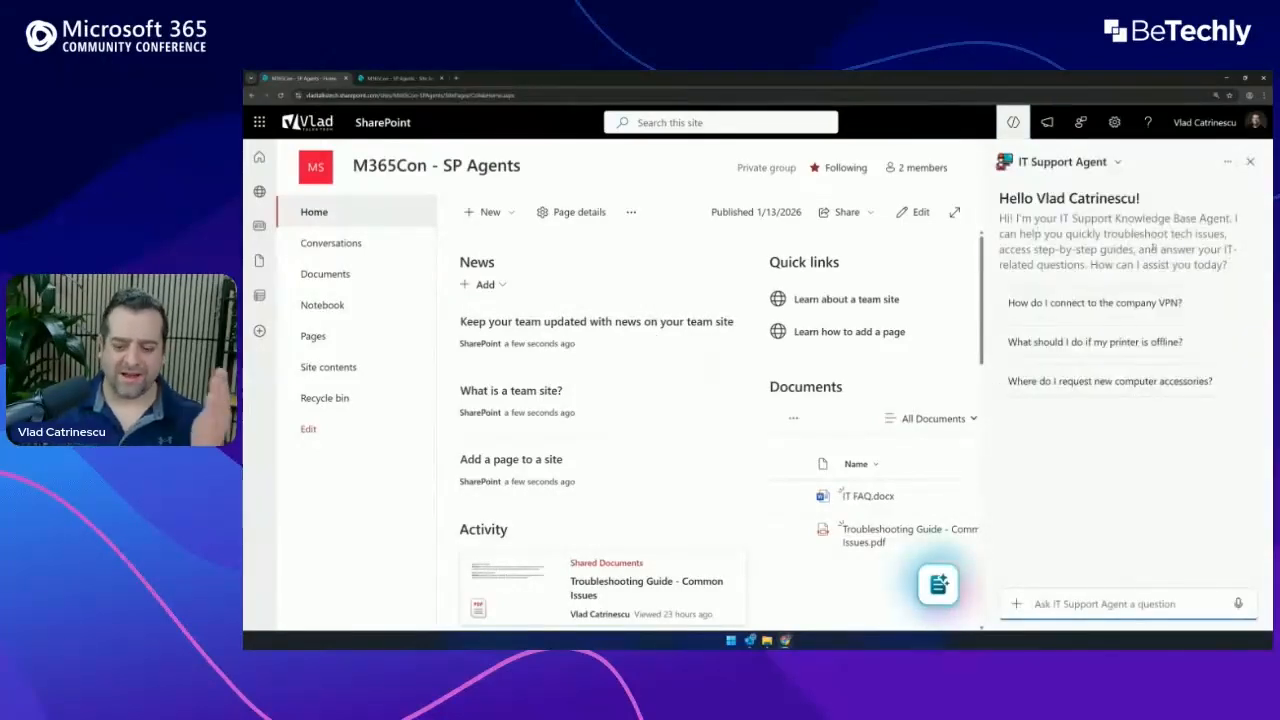
{"action": "left_click", "coordinate": [1118, 162]}
{"action": "left_click", "coordinate": [1131, 163]}
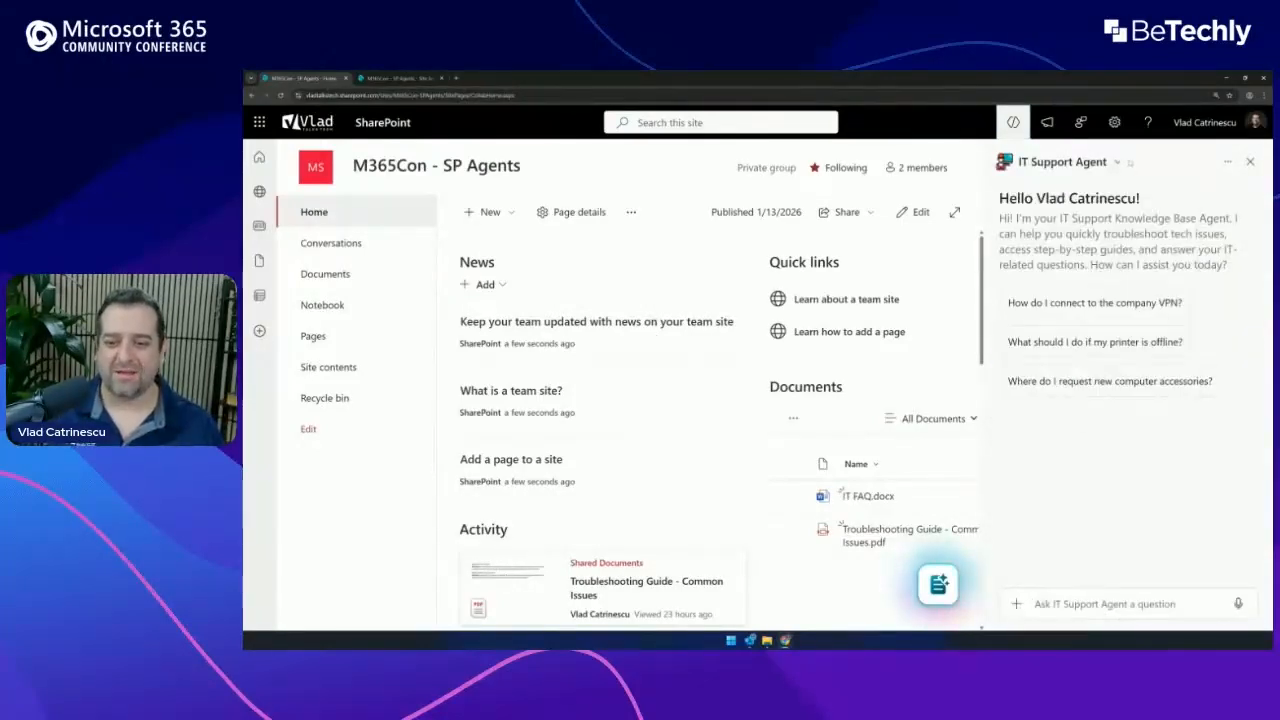
{"action": "left_click", "coordinate": [1116, 163]}
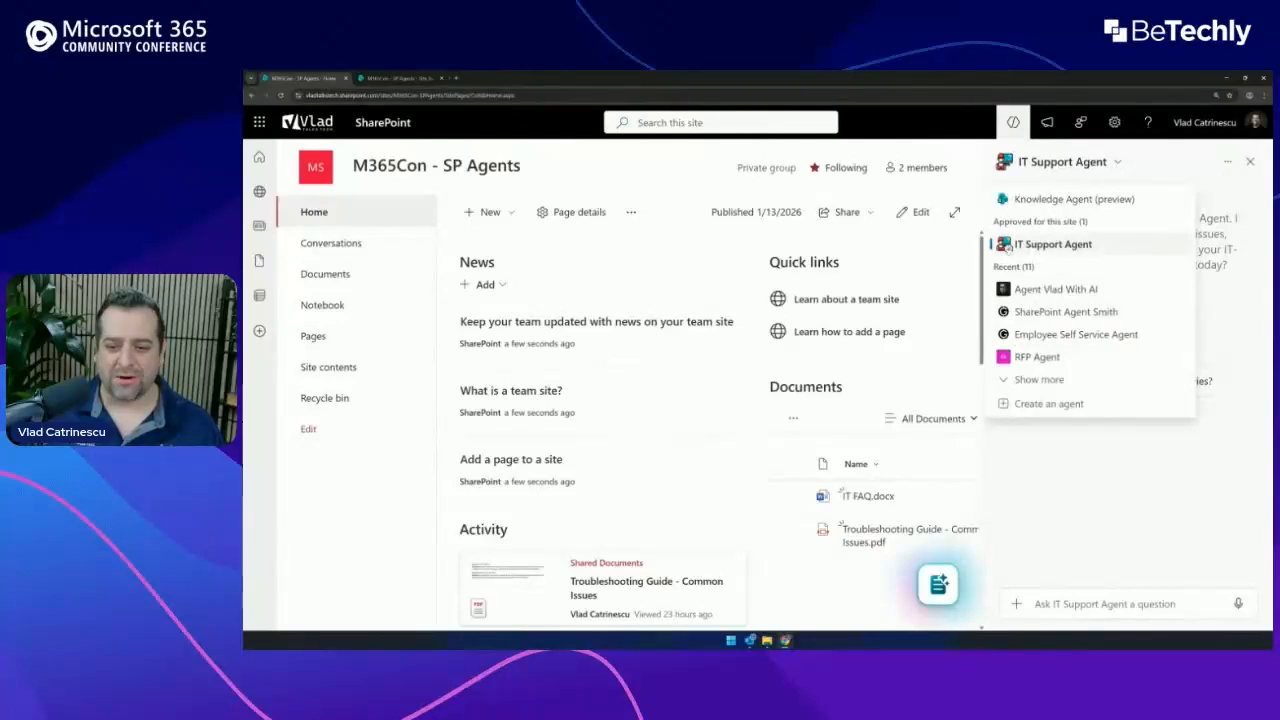
- Ask the IT Support Agent the starter question "Where do I request new computer accessories?" and review its answer and cited source
{"action": "left_click", "coordinate": [1217, 260]}
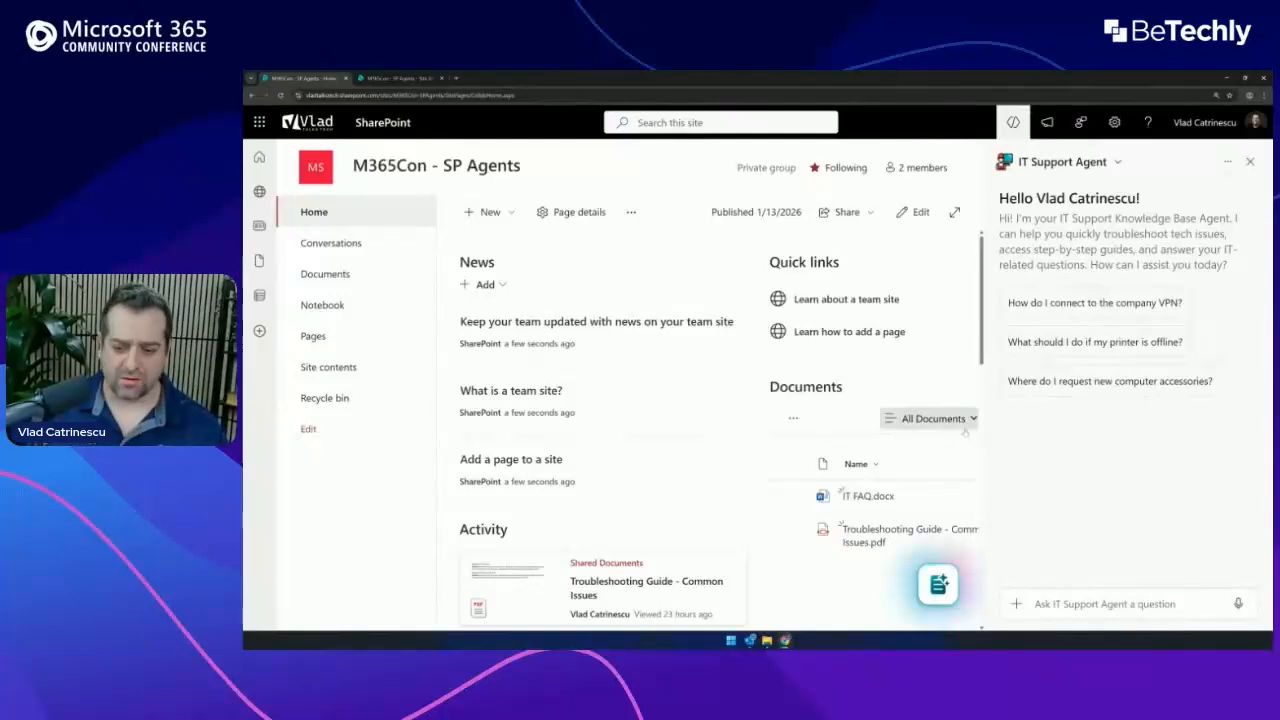
{"action": "left_click", "coordinate": [1048, 388]}
{"action": "key", "text": "Return"}
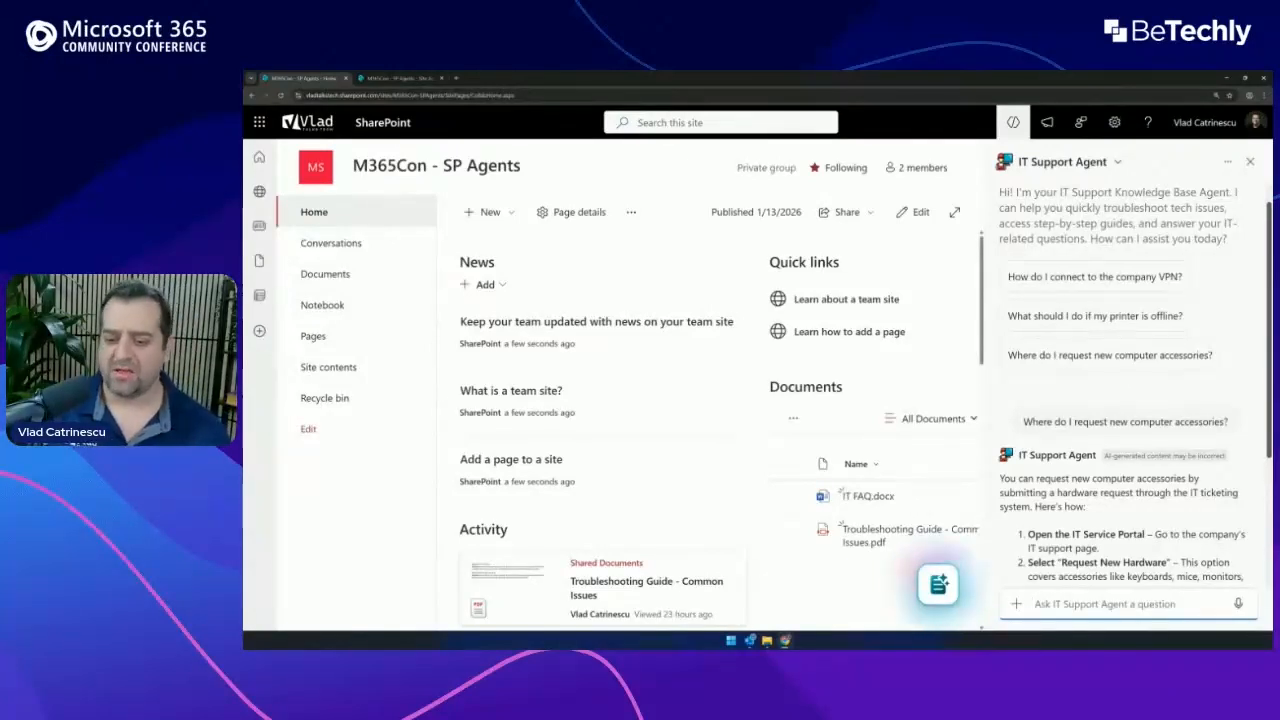
{"action": "scroll", "coordinate": [1052, 518], "scroll_direction": "down", "scroll_amount": 3}
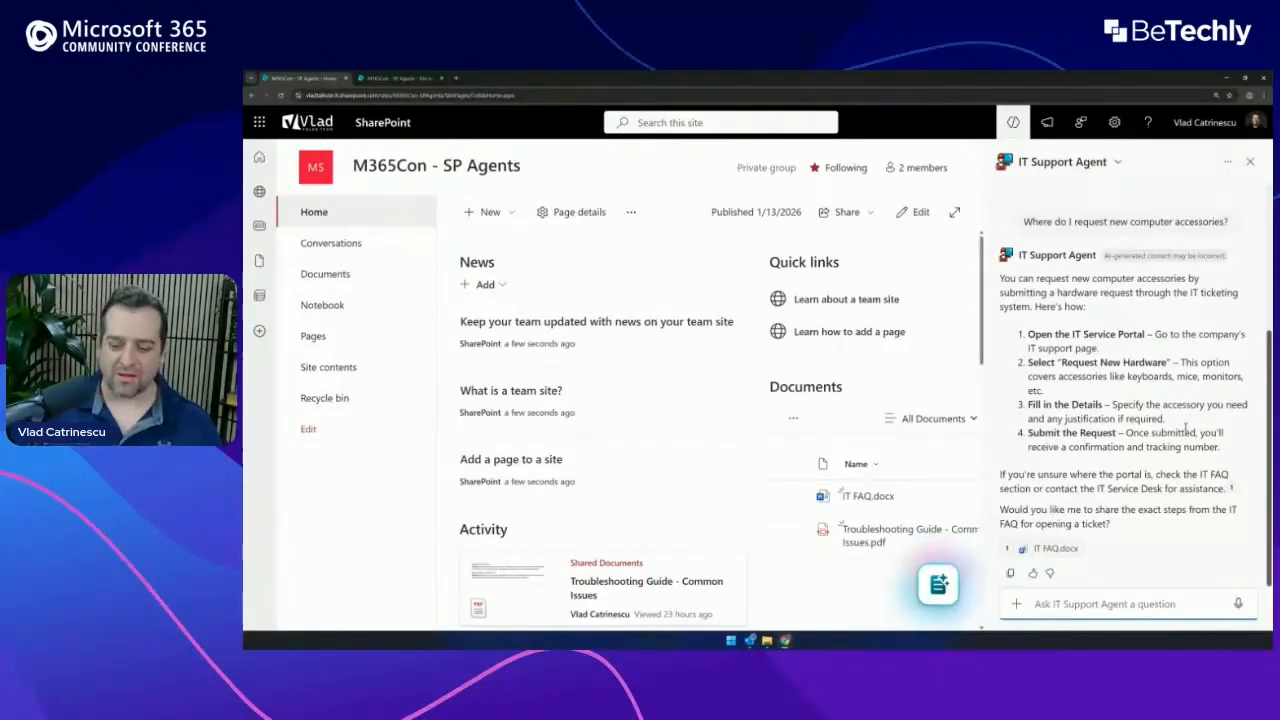
{"action": "scroll", "coordinate": [1140, 430], "scroll_direction": "up", "scroll_amount": 2}
{"action": "scroll", "coordinate": [1128, 394], "scroll_direction": "down", "scroll_amount": 3}
- Ask the starter question "What should I do if my printer is offline?", review the answer and its source, and close the agent chat
{"action": "scroll", "coordinate": [1128, 394], "scroll_direction": "up", "scroll_amount": 3}
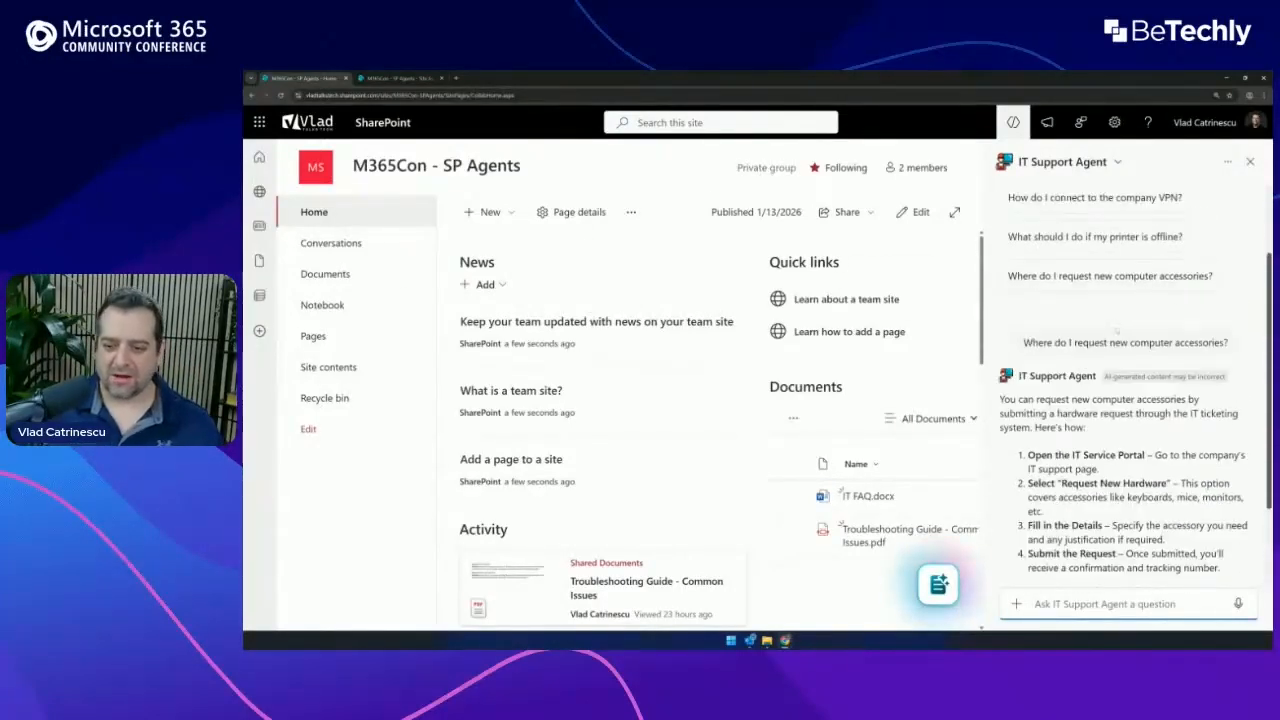
{"action": "left_click", "coordinate": [1092, 237]}
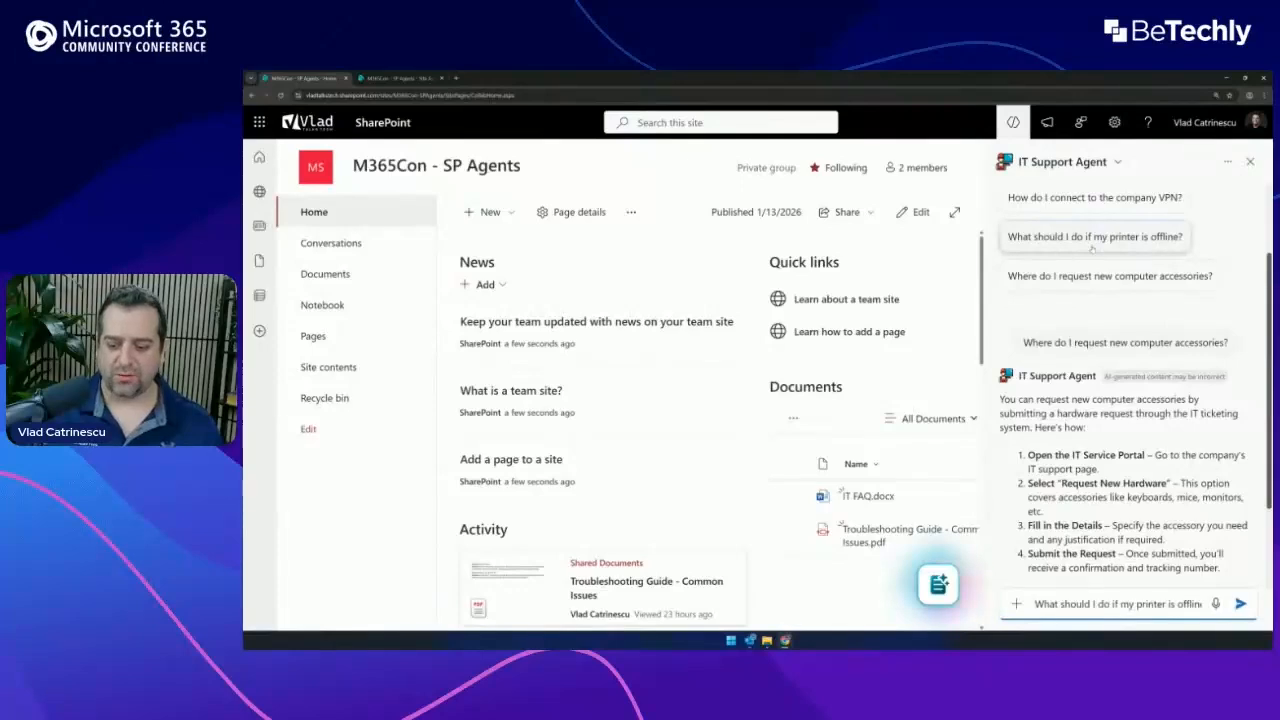
{"action": "key", "text": "Return"}
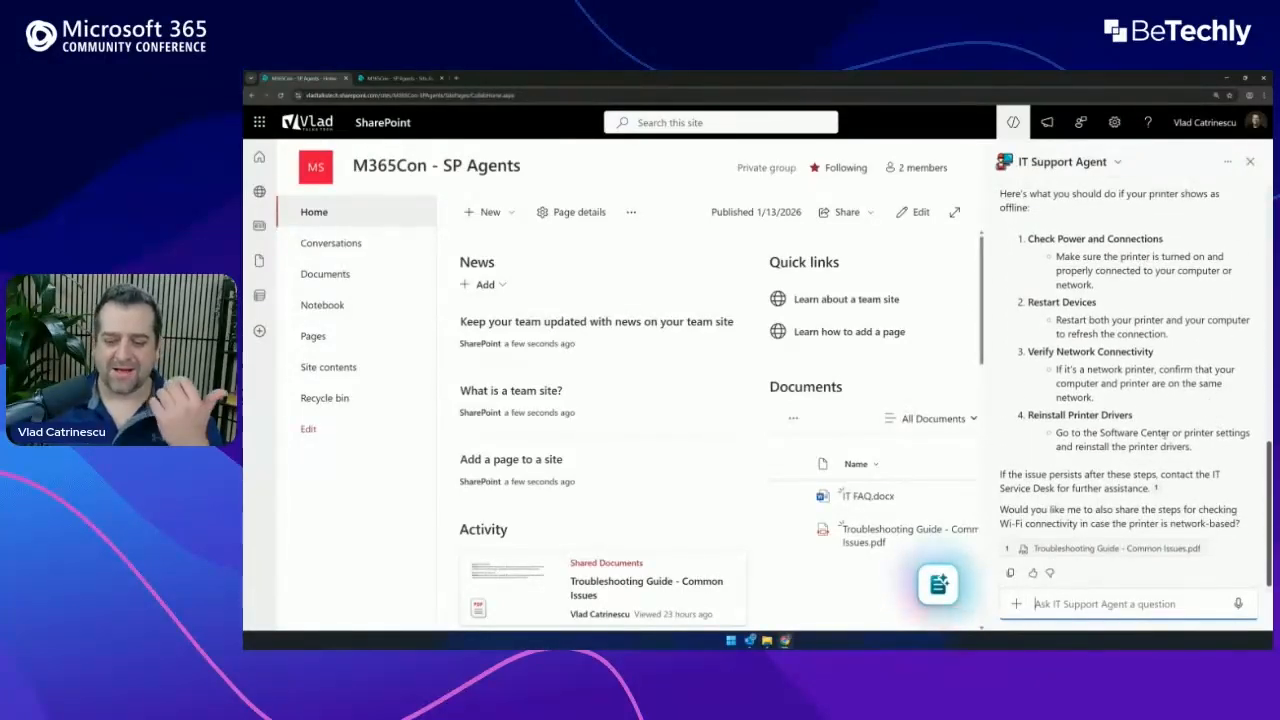
{"action": "scroll", "coordinate": [1165, 477], "scroll_direction": "up", "scroll_amount": 3}
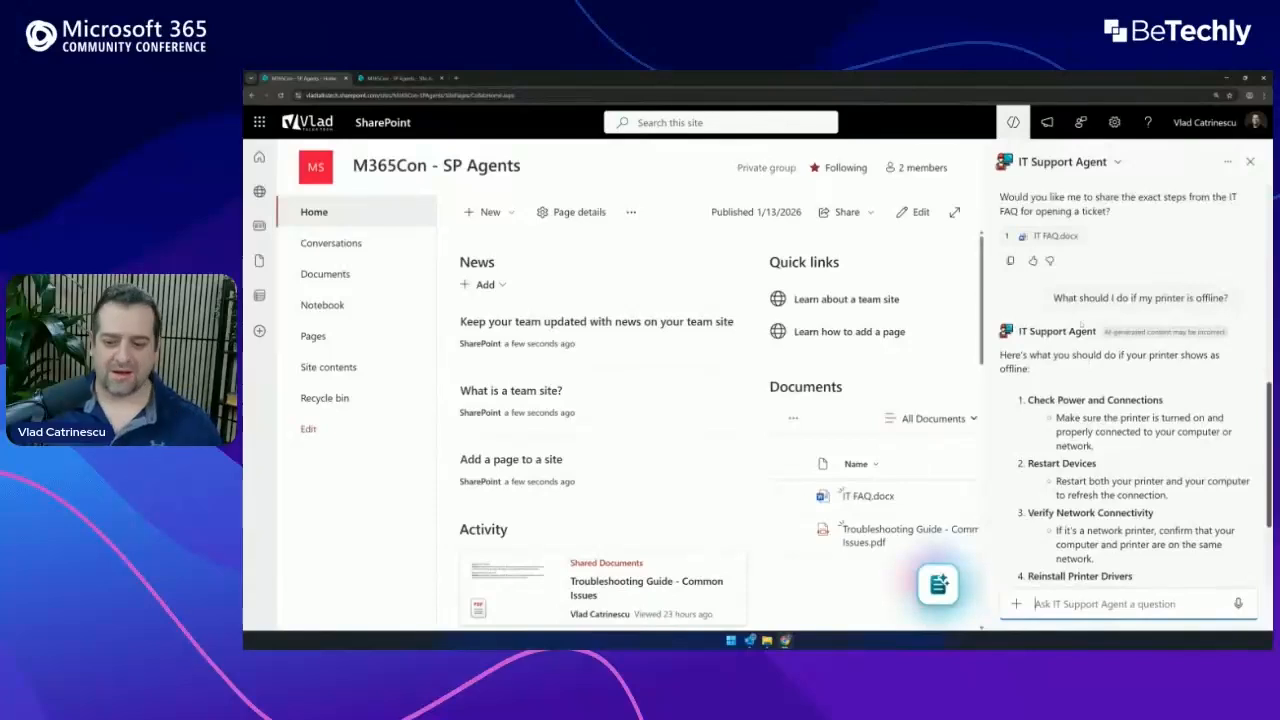
{"action": "scroll", "coordinate": [1078, 310], "scroll_direction": "down", "scroll_amount": 3}
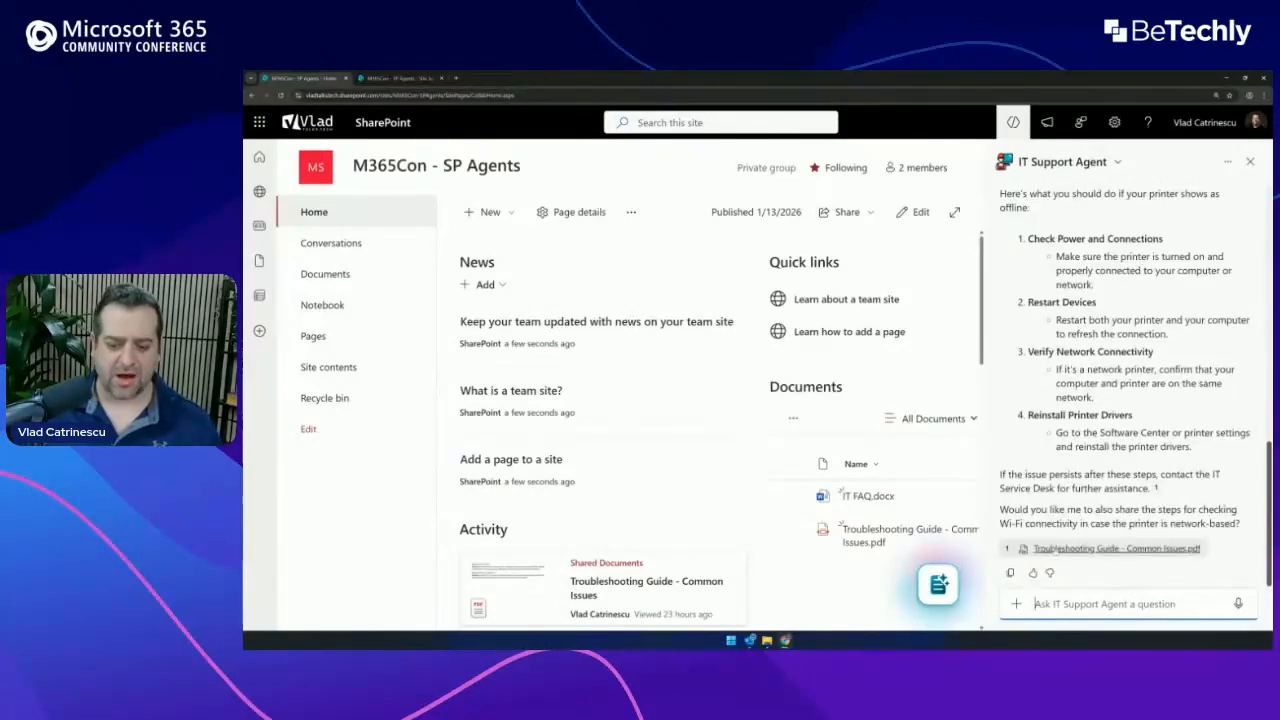
{"action": "mouse_move", "coordinate": [1087, 552]}
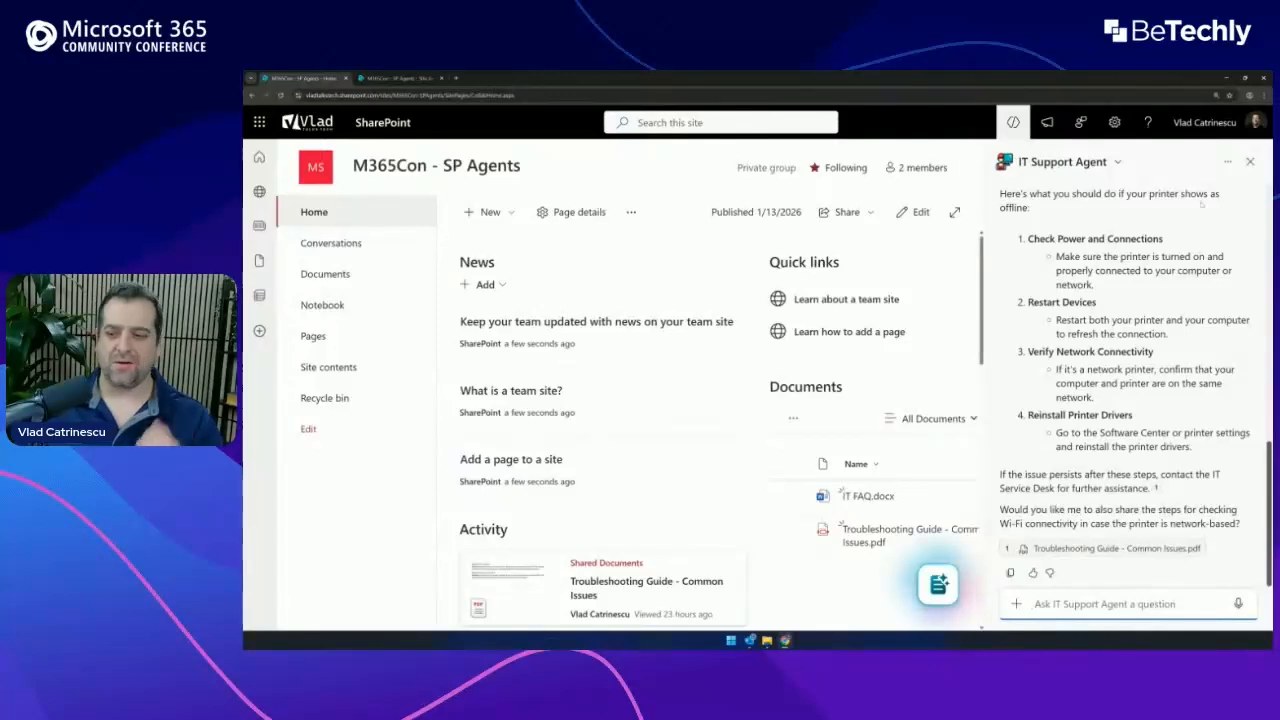
{"action": "left_click", "coordinate": [1250, 161]}
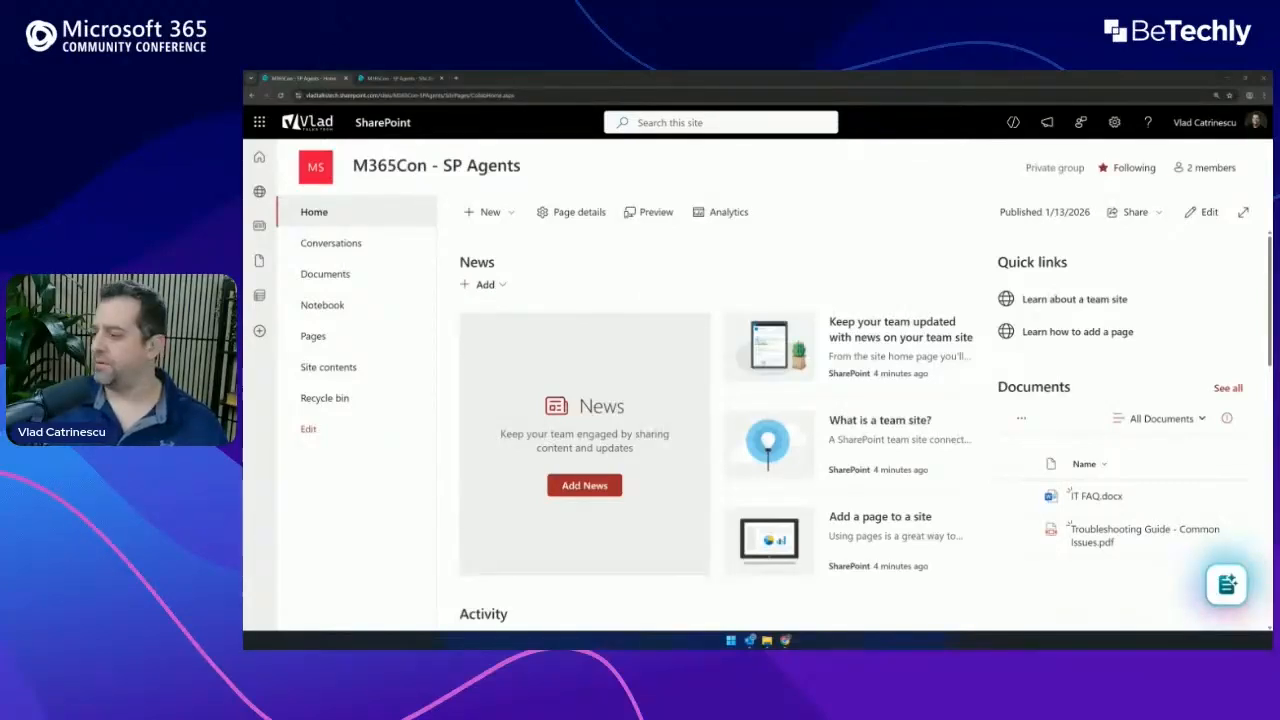
{"action": "key", "text": "Right"}
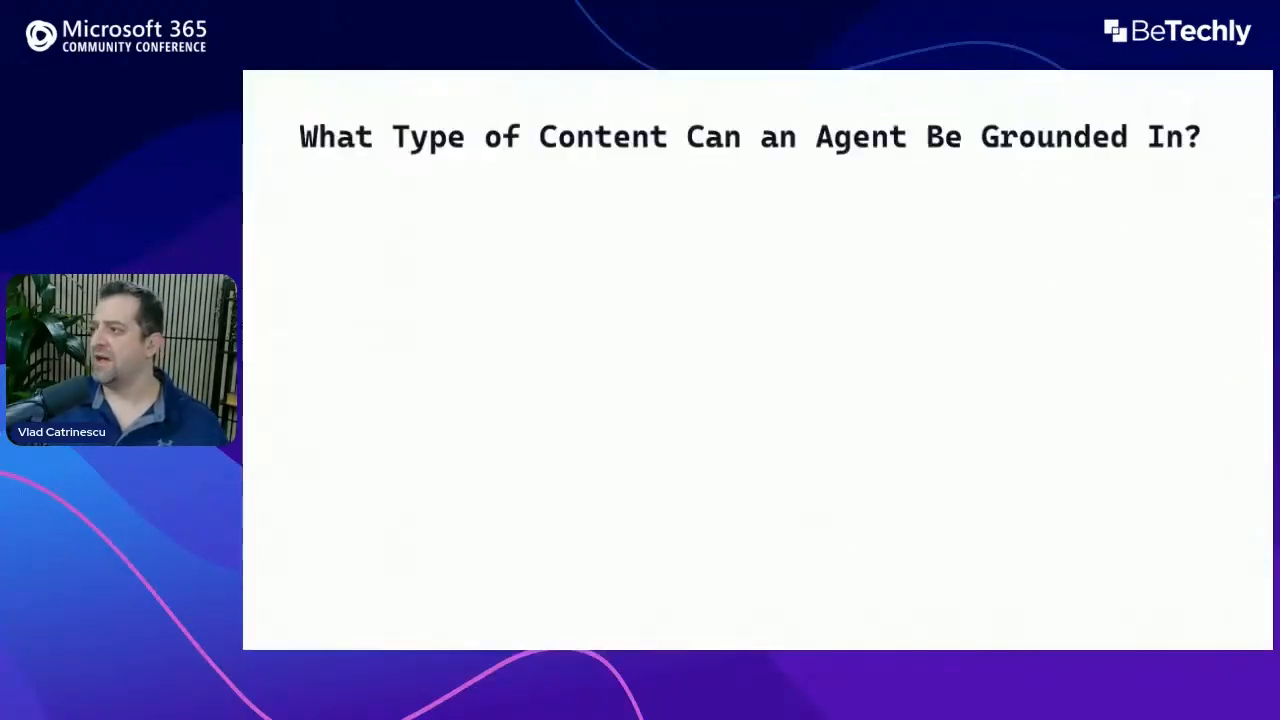